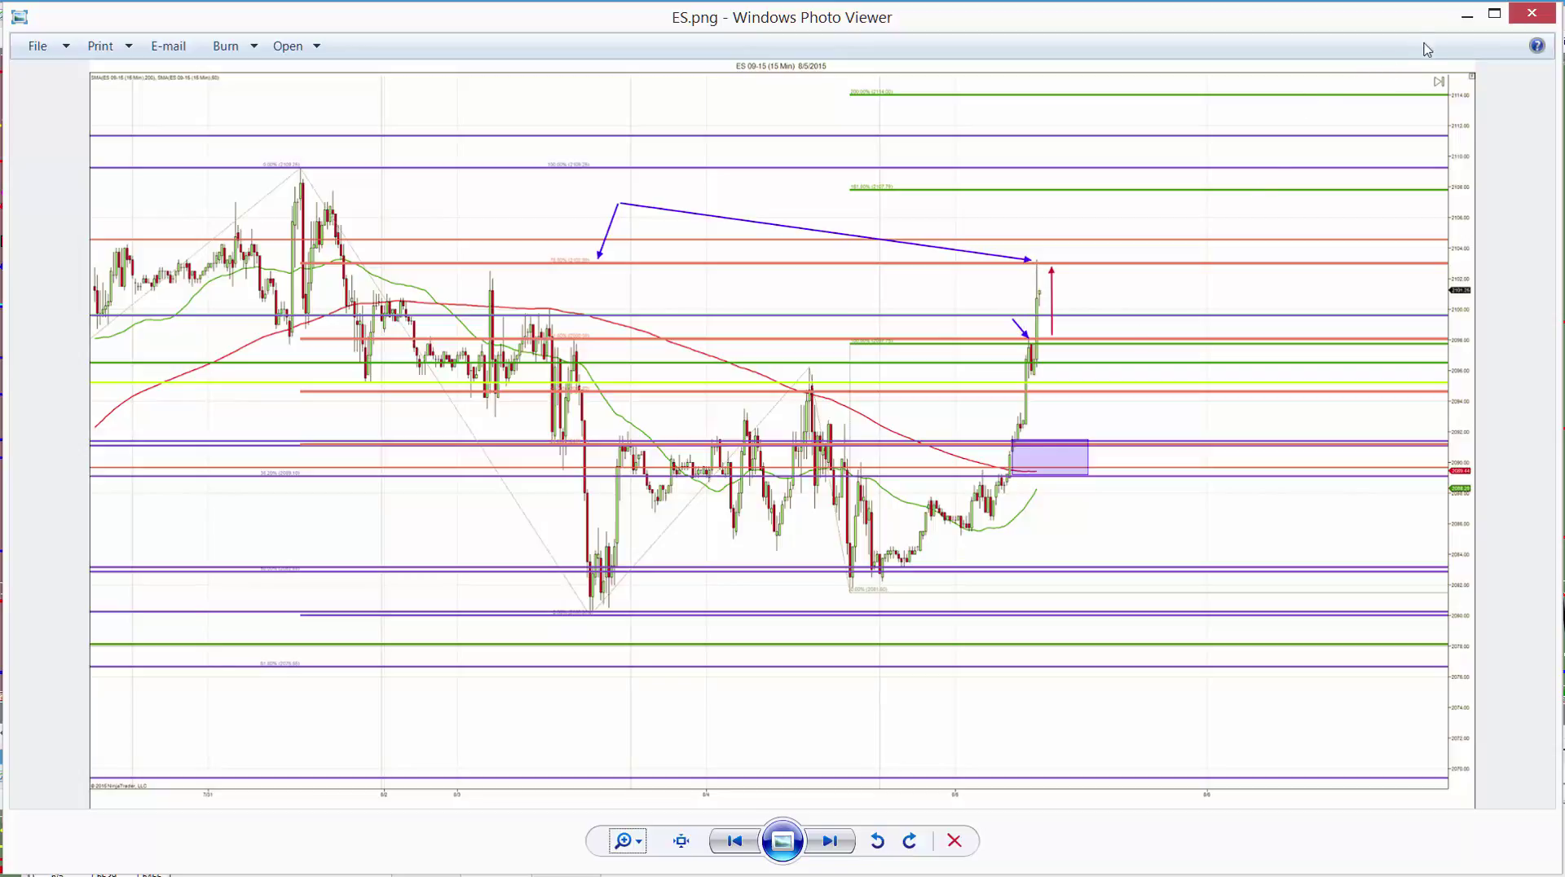
Step: Switch to the NinjaTrader ES 09-15 chart and draw Fibonacci retracements from the 7/31 high at 2109.25 to the 8/3 low at 2080.00
left_click(1469, 15)
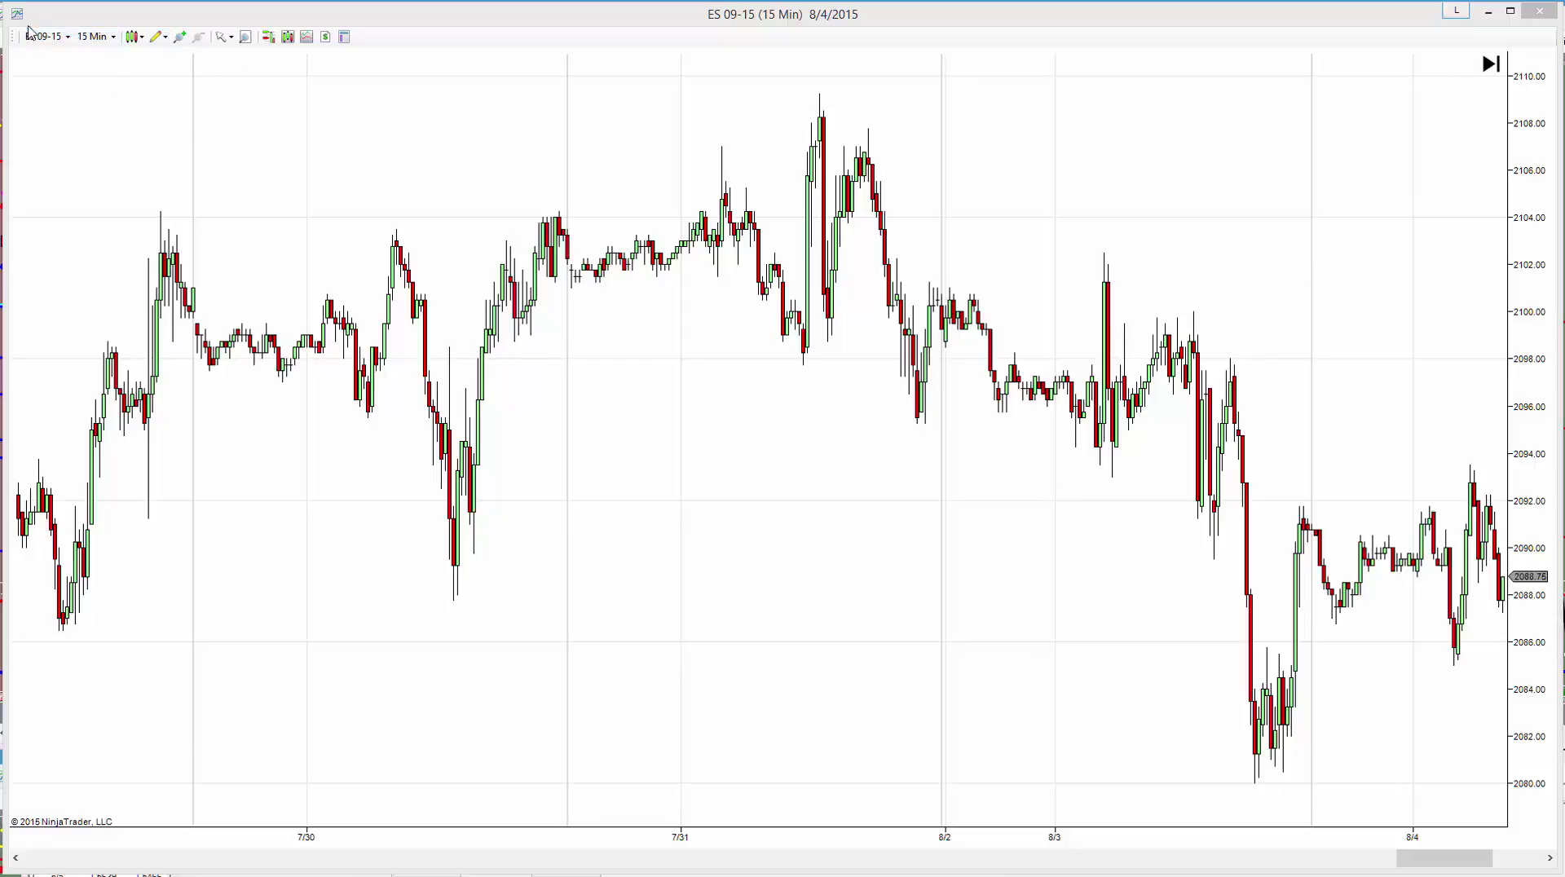
left_click(167, 55)
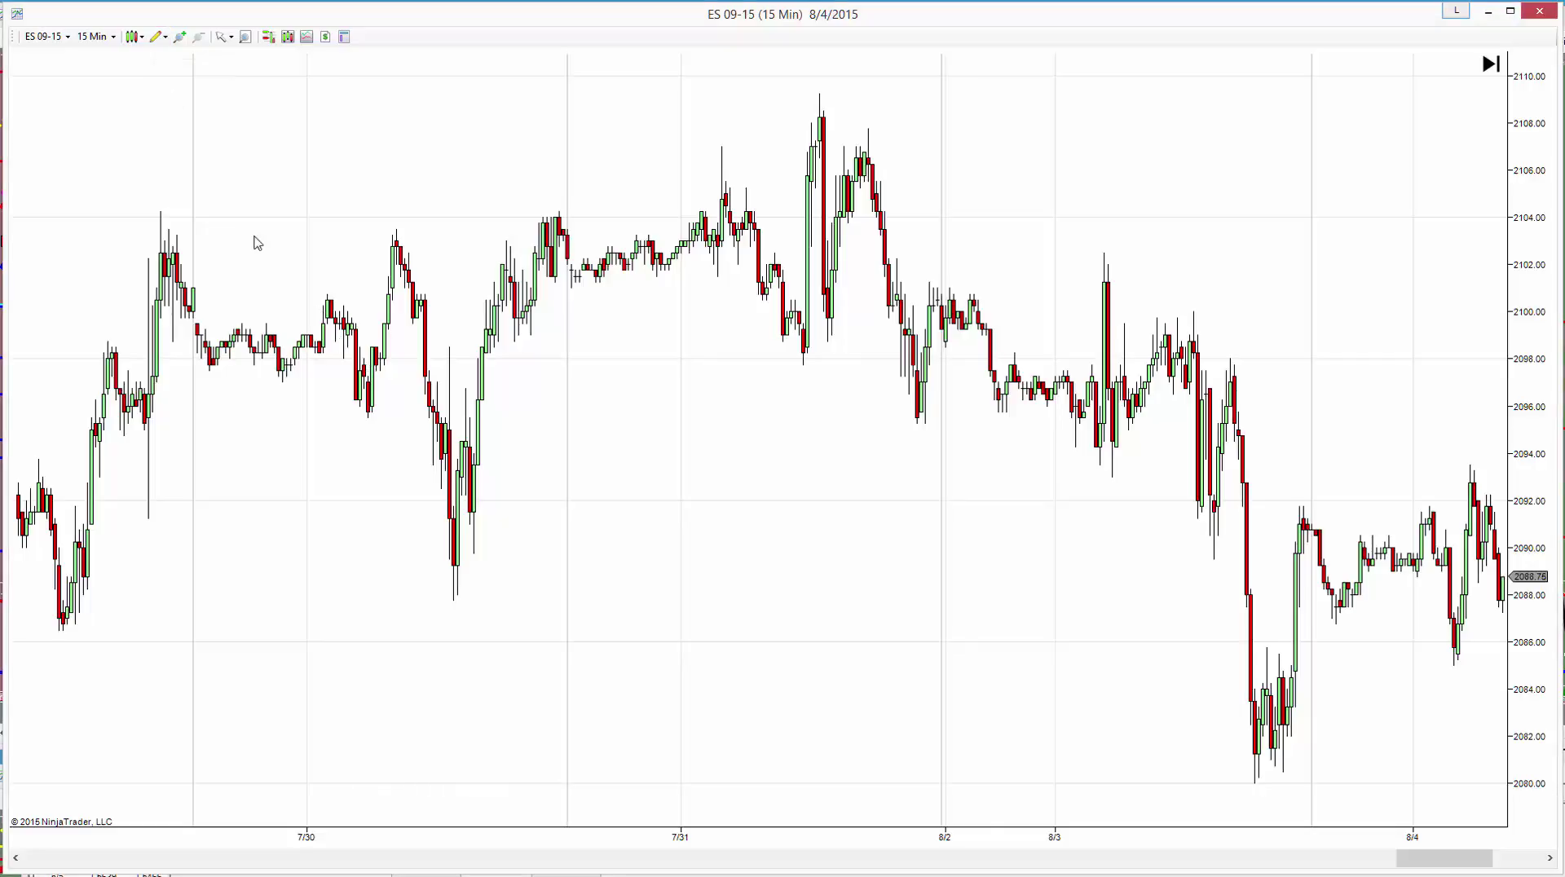
left_click(156, 37)
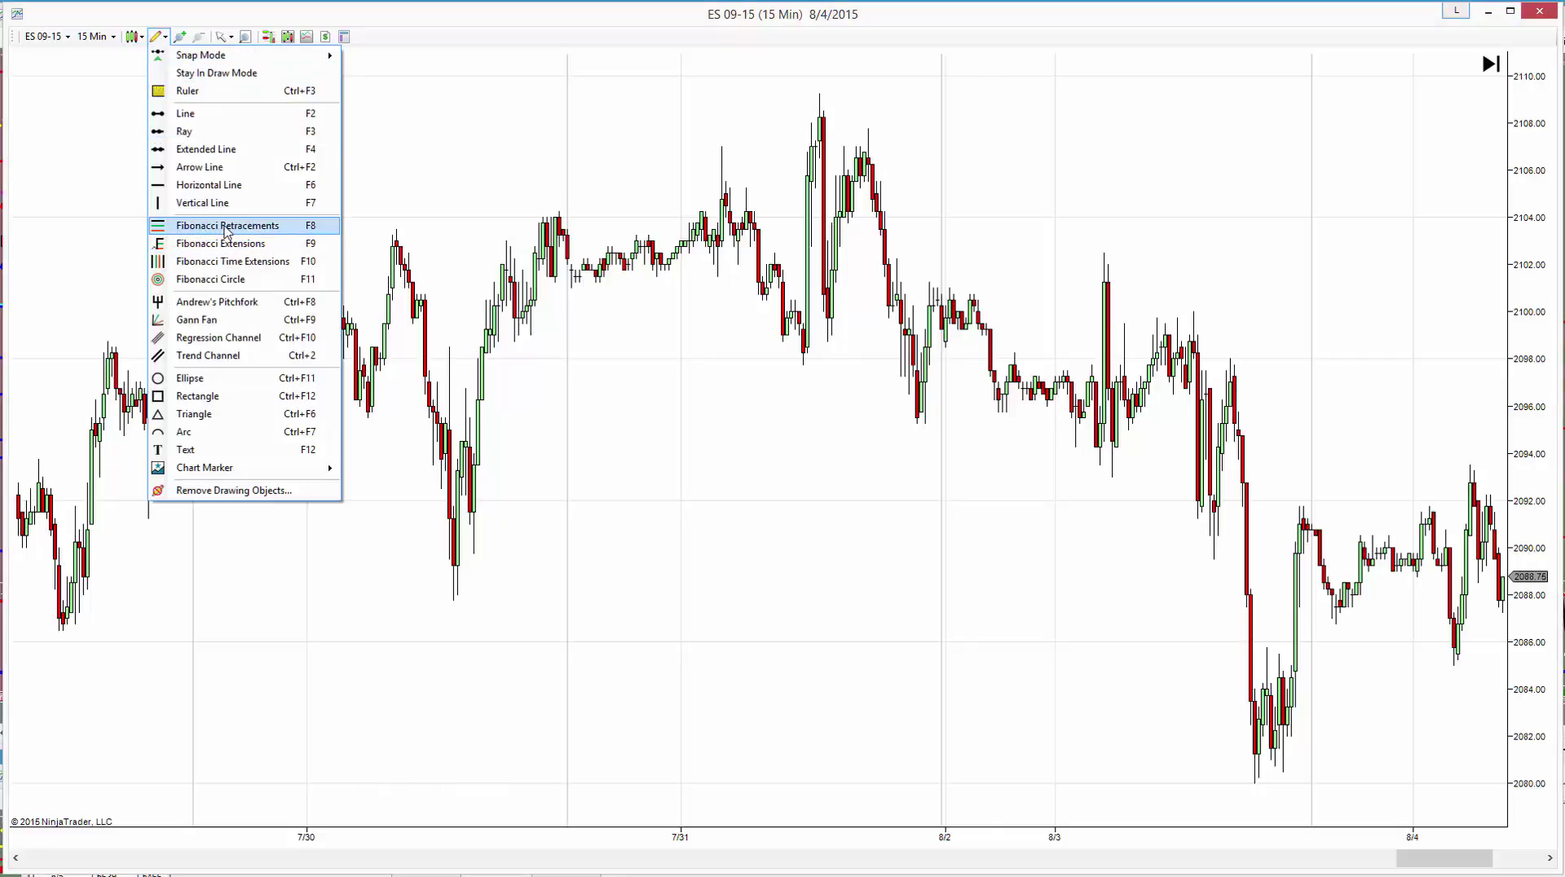
left_click(225, 225)
mouse_move(821, 95)
left_mouse_down()
mouse_move(1271, 754)
mouse_move(1256, 780)
left_mouse_up()
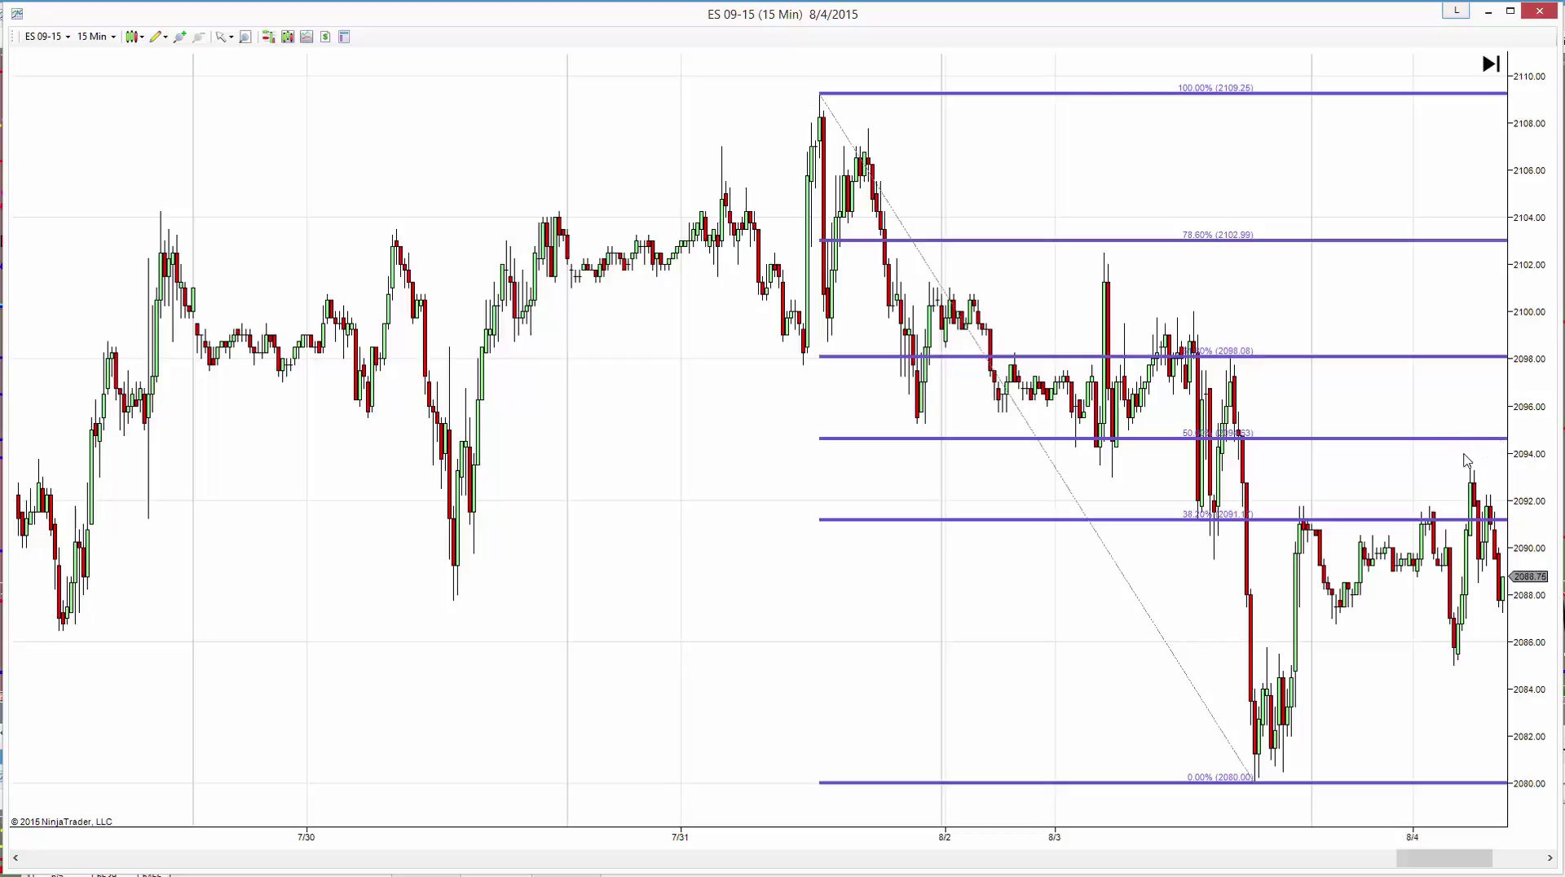
Step: Advance the chart bar by bar through 8/4 to examine how price reacts at the 38.2% and 50% retracement levels
left_click(1549, 857)
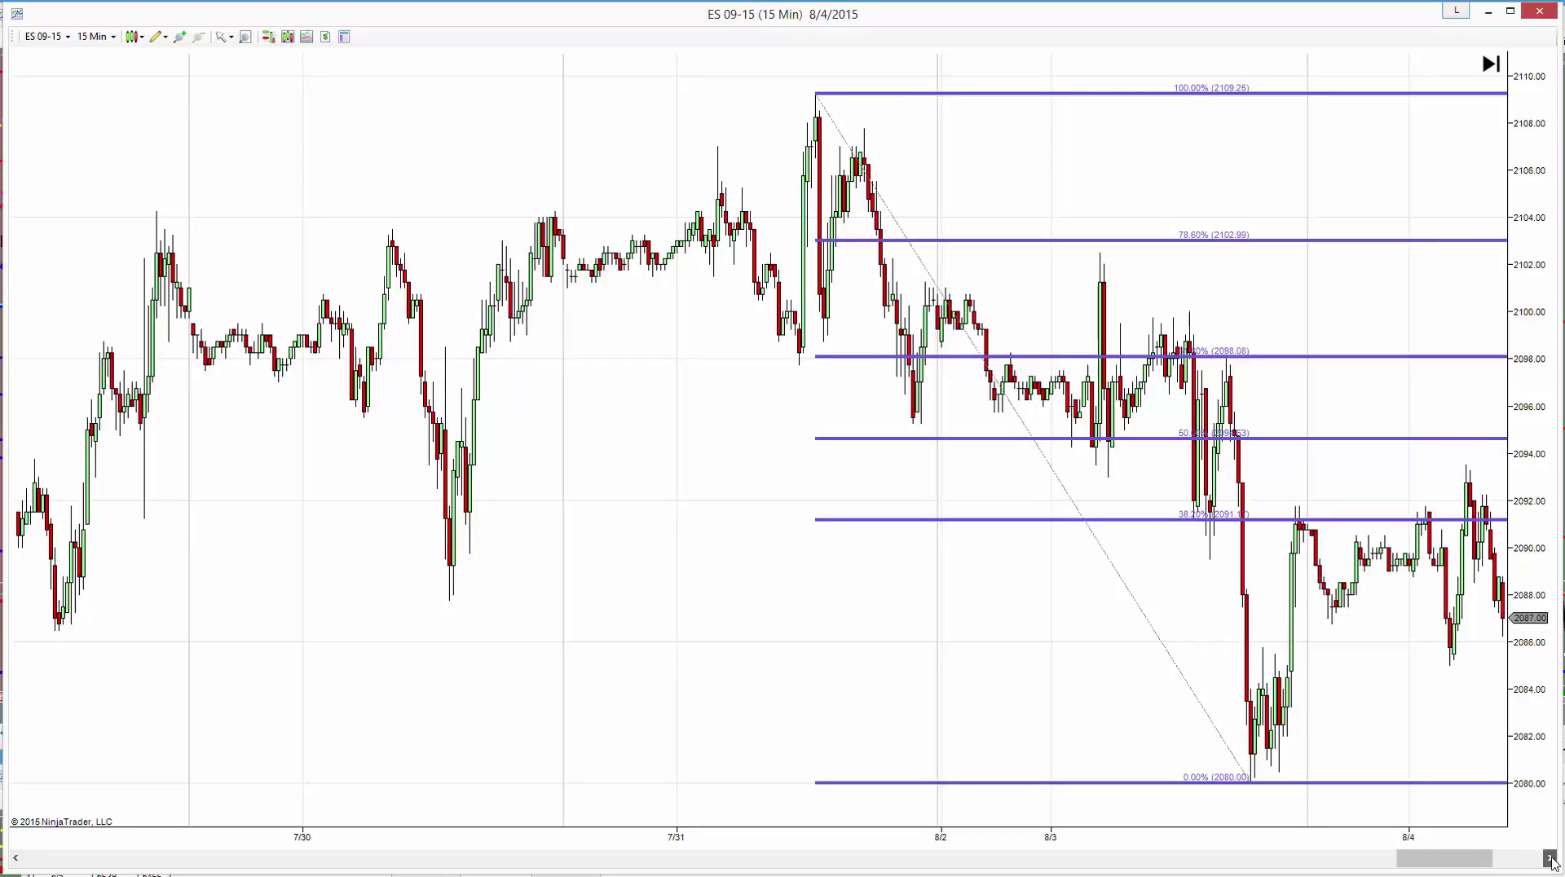
left_click(1550, 857)
left_click(1549, 857)
left_click(1550, 857)
left_click(1549, 857)
left_click(1549, 858)
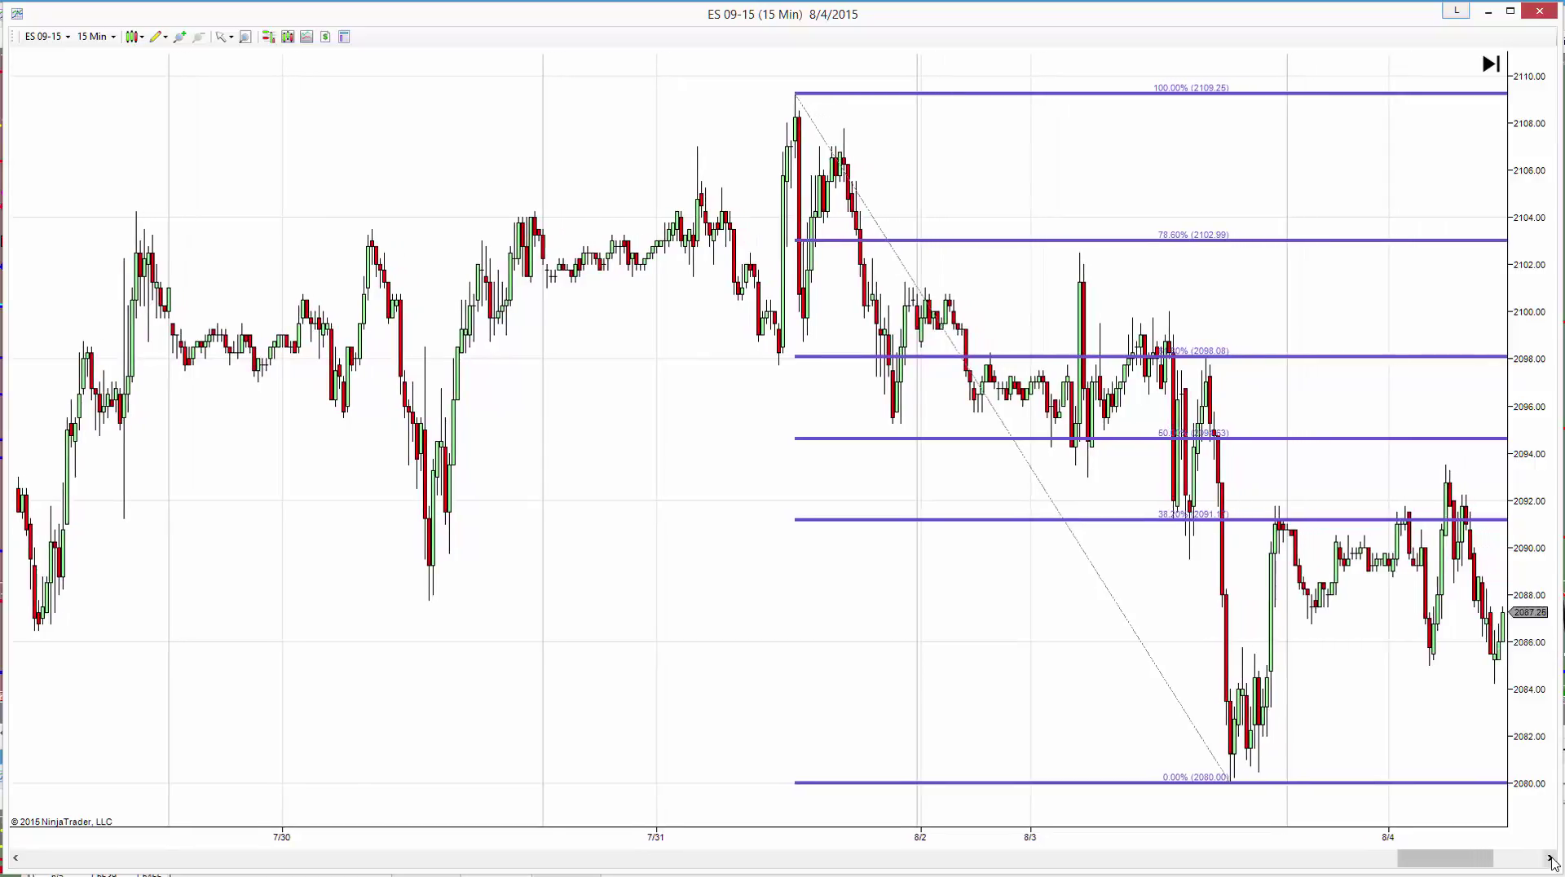
left_click(1549, 857)
left_click(1549, 858)
left_click(1549, 857)
left_click(1549, 857)
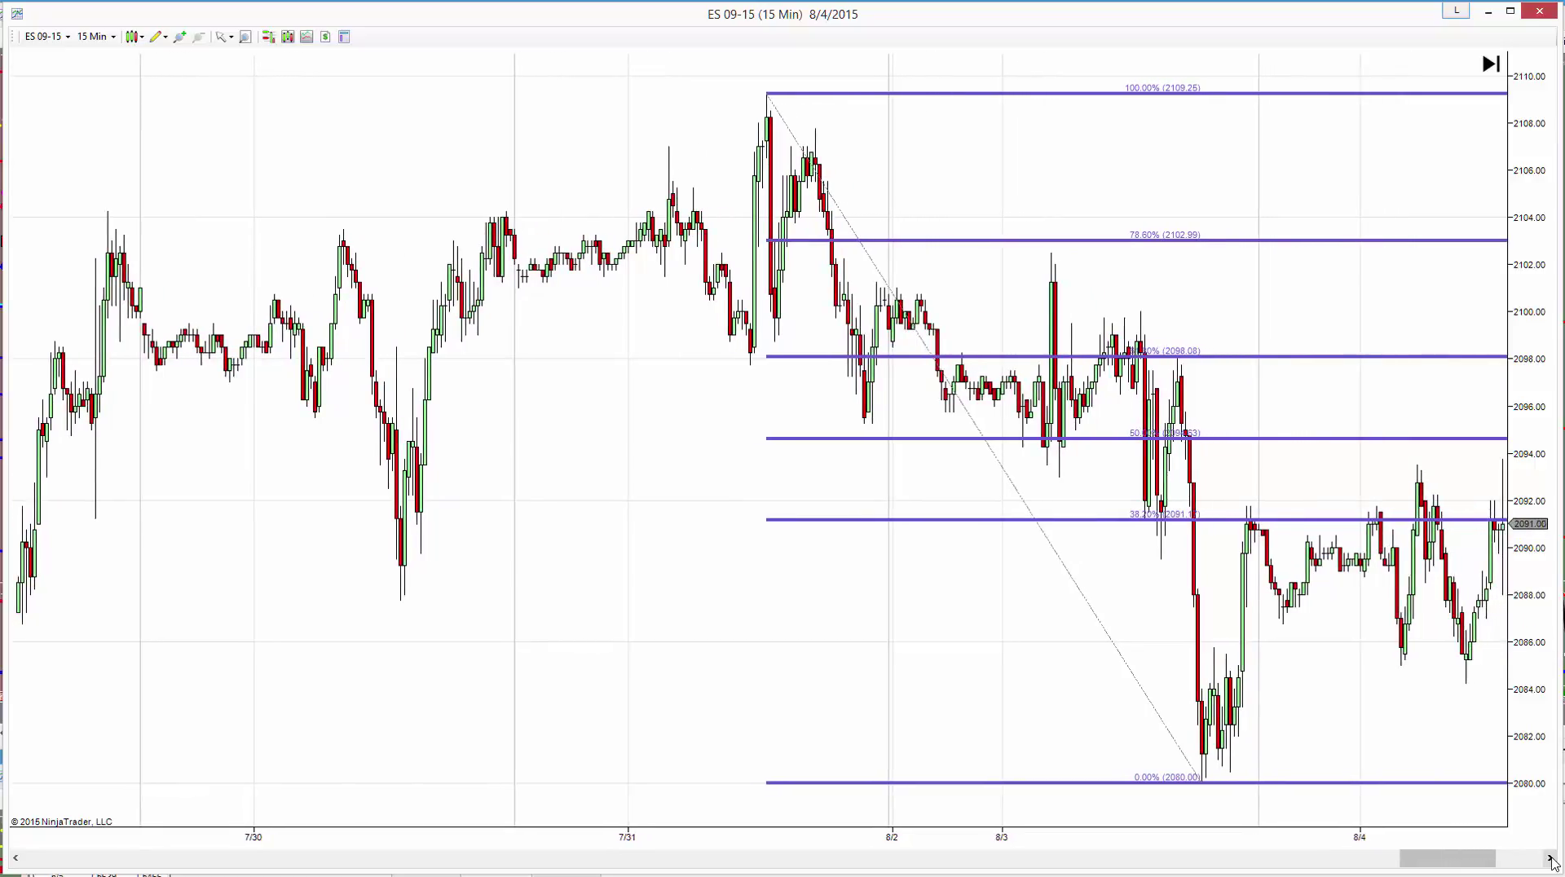
left_click(1549, 857)
left_click(1549, 857)
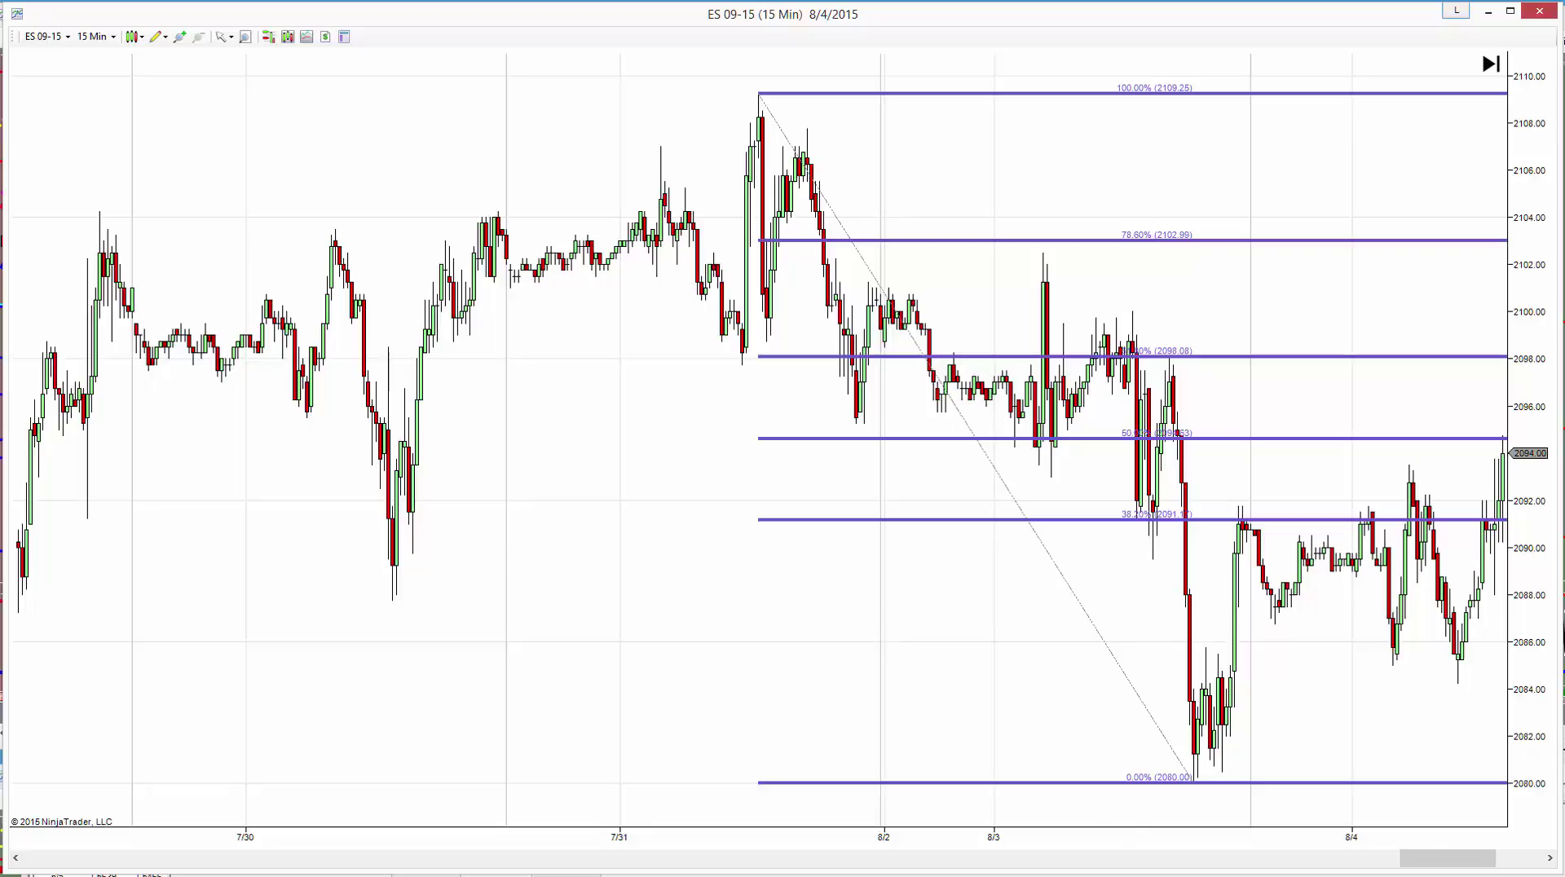
left_click(1550, 857)
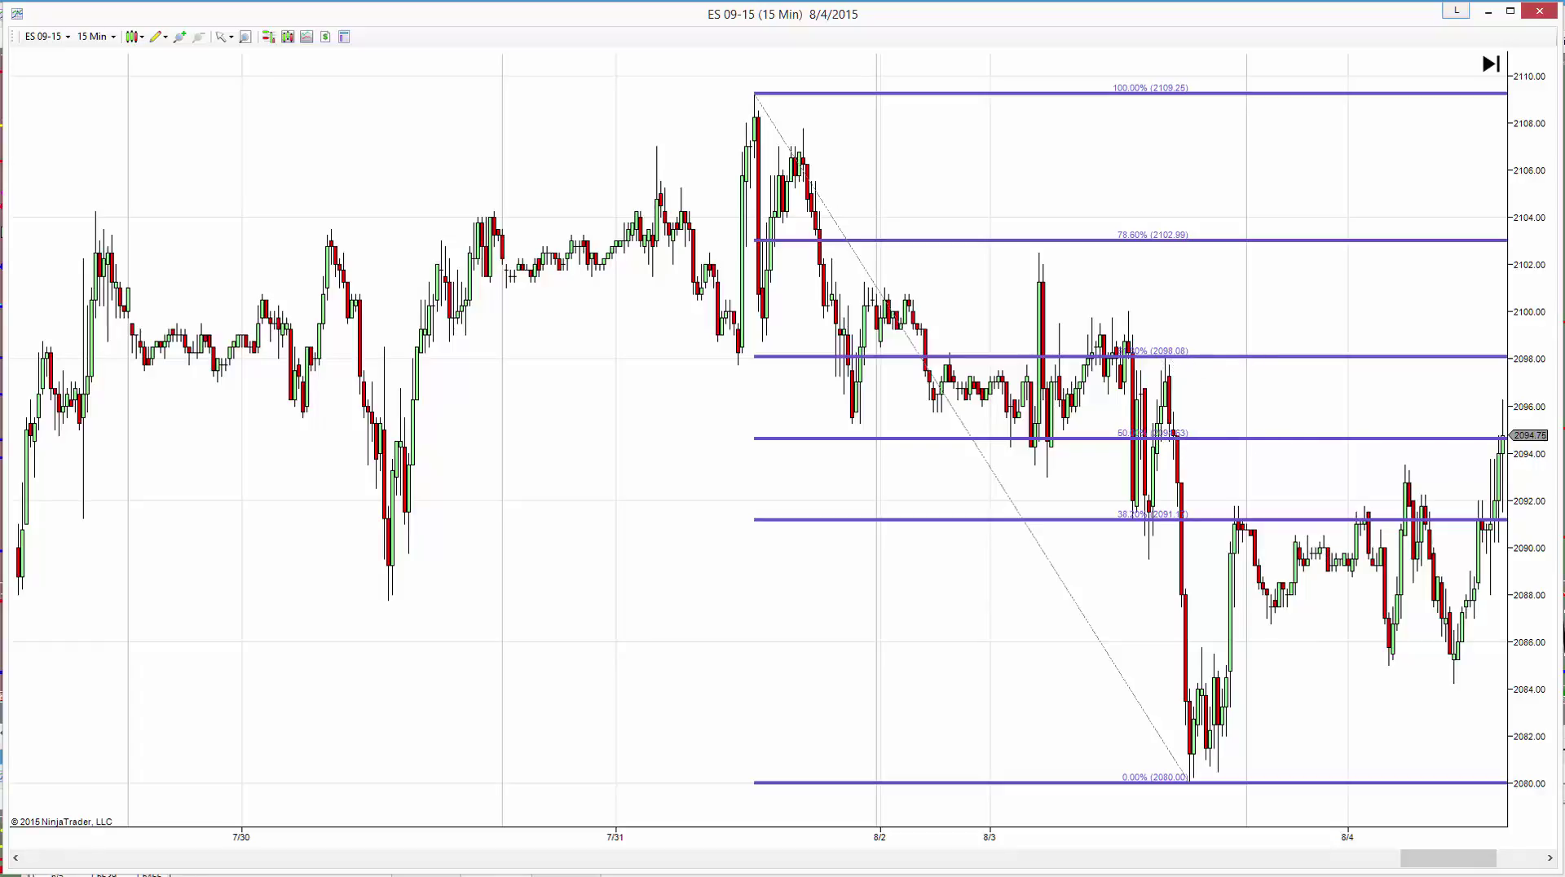
Step: Advance the chart from 8/4 into the 8/5 rally to examine price against the 61.8% and 78.6% retracement levels
left_click(1549, 859)
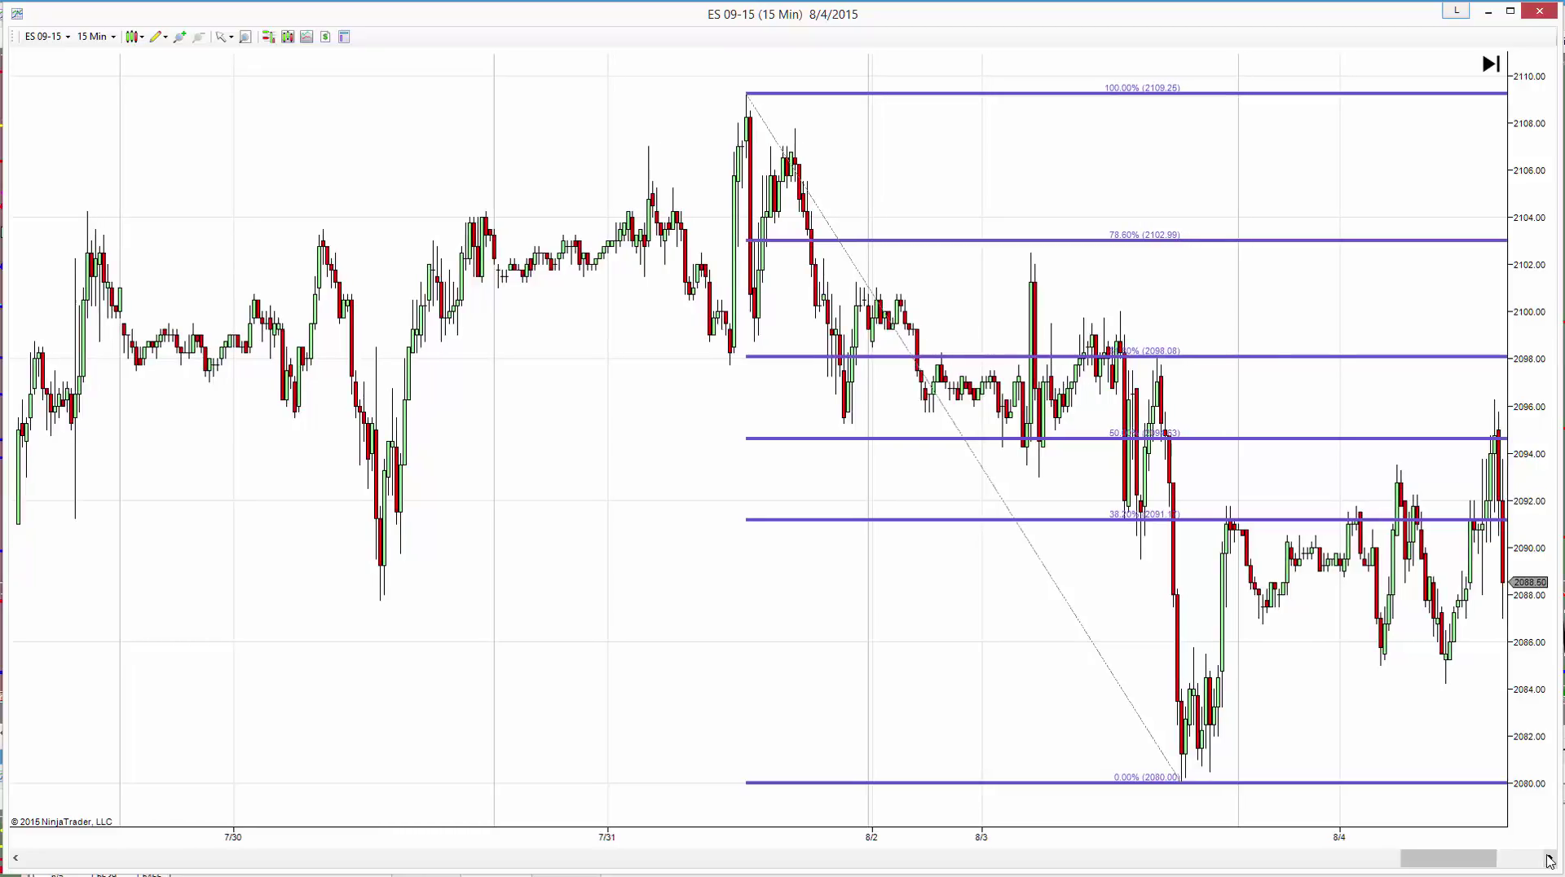
left_click(1549, 859)
double_click(1549, 858)
left_click(1549, 859)
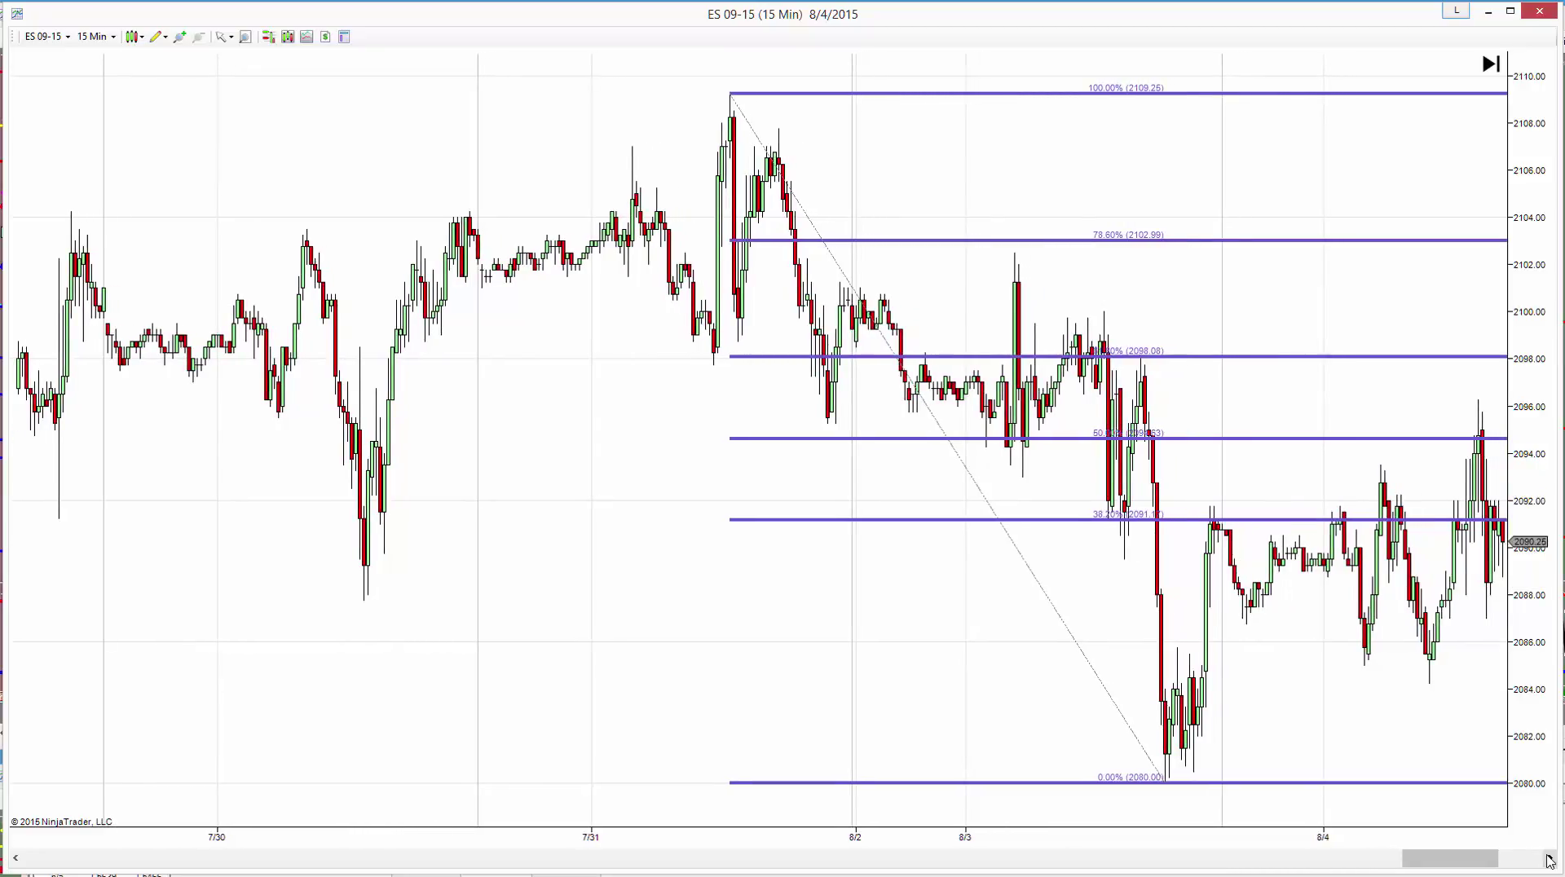
left_click(1549, 859)
left_click(1549, 859)
left_click(1549, 859)
left_click(1549, 859)
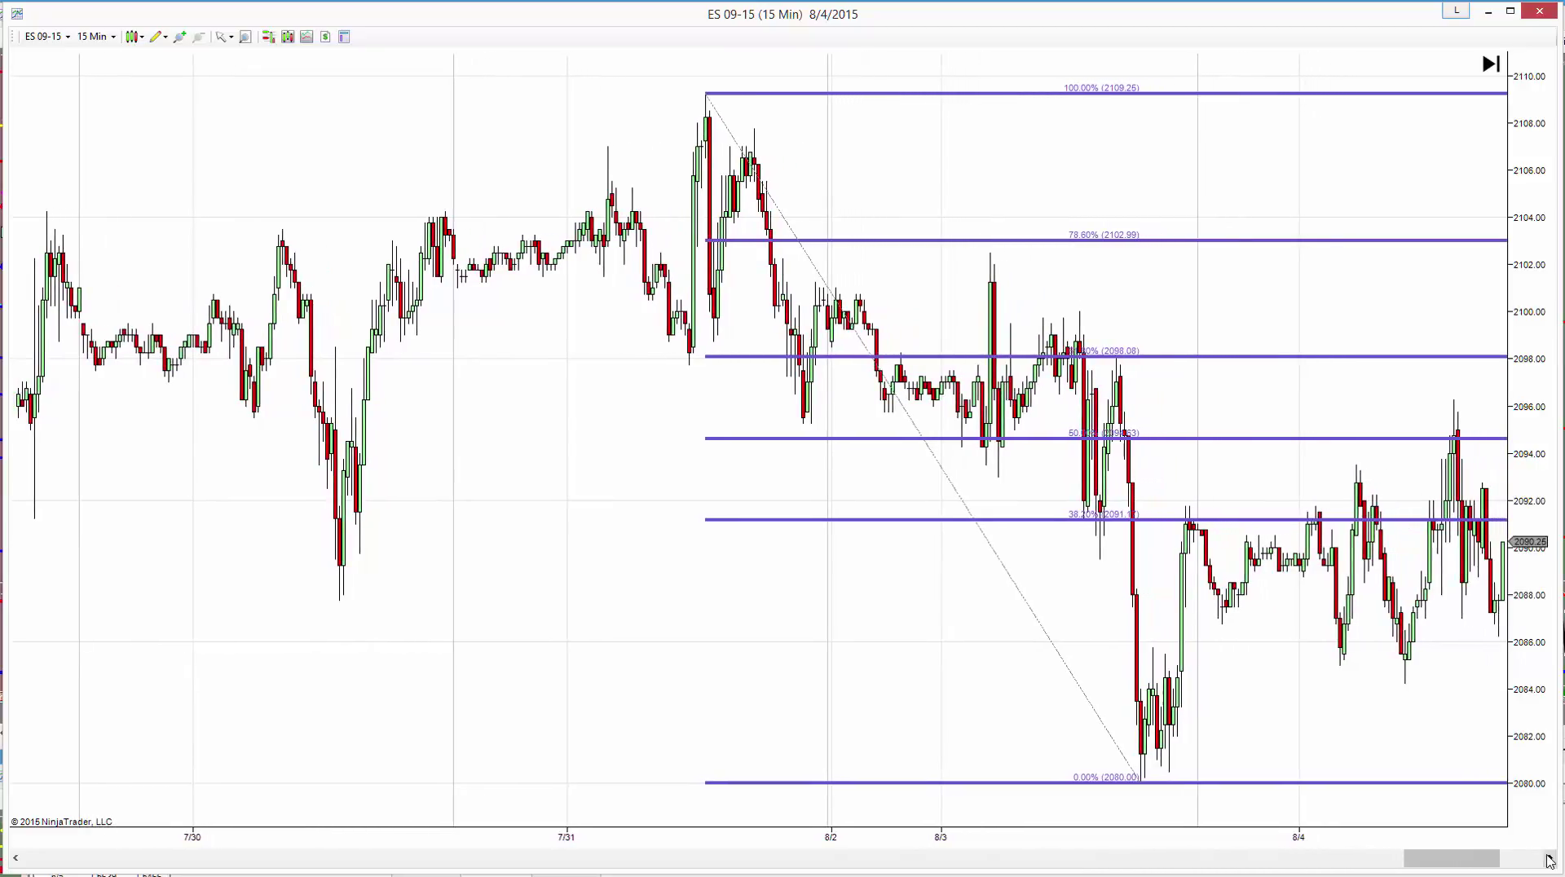
left_click(1549, 858)
left_click(1549, 859)
left_click(1549, 859)
left_click(1549, 859)
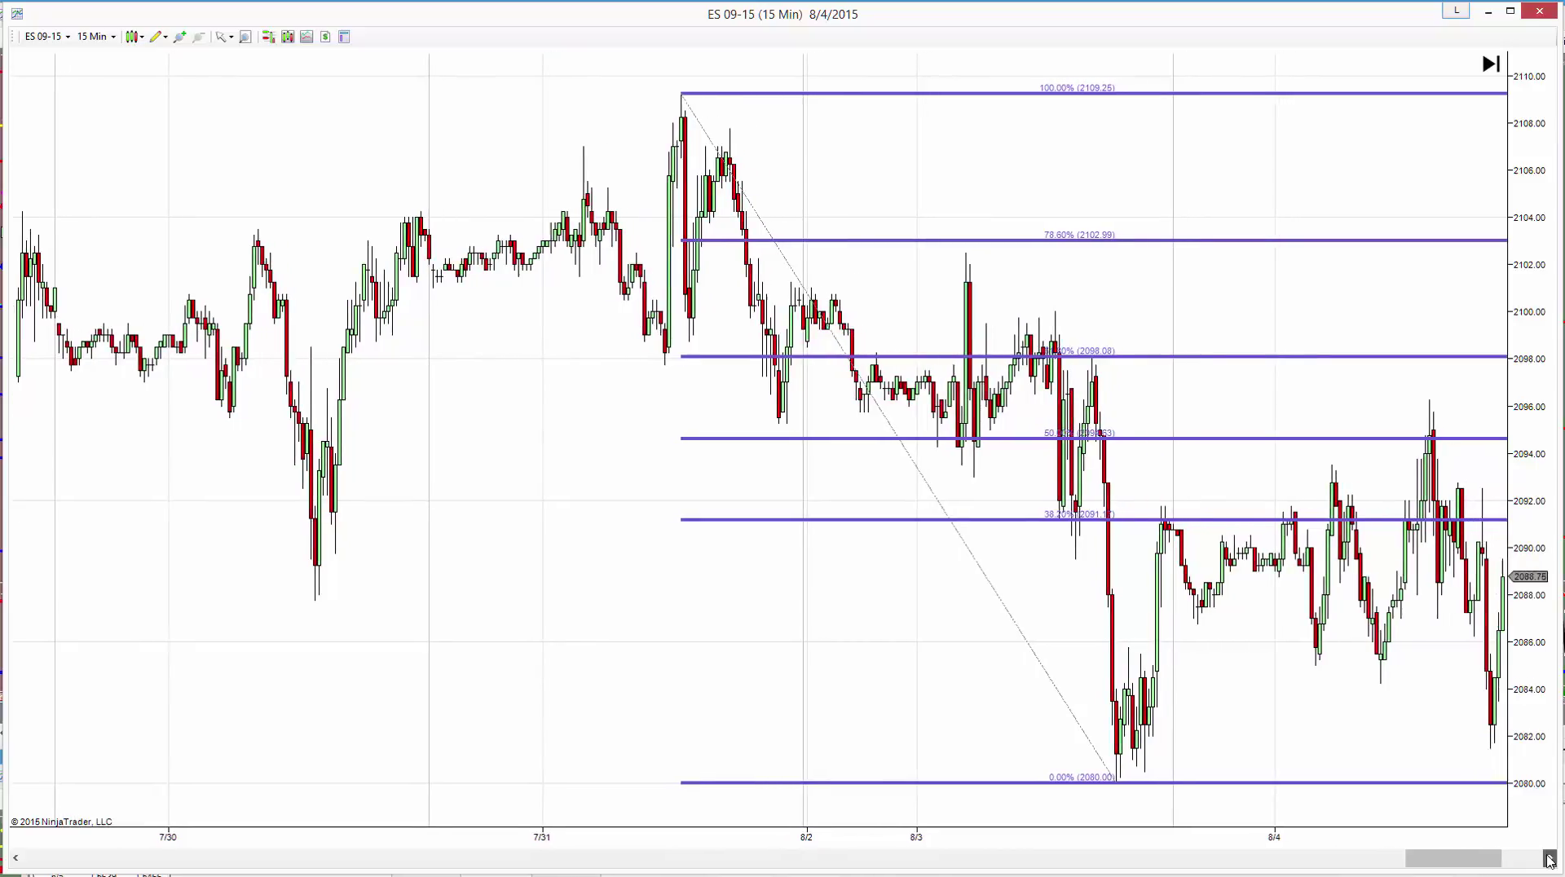
left_click(1549, 859)
left_click(1549, 859)
left_click(1549, 859)
left_click(1549, 859)
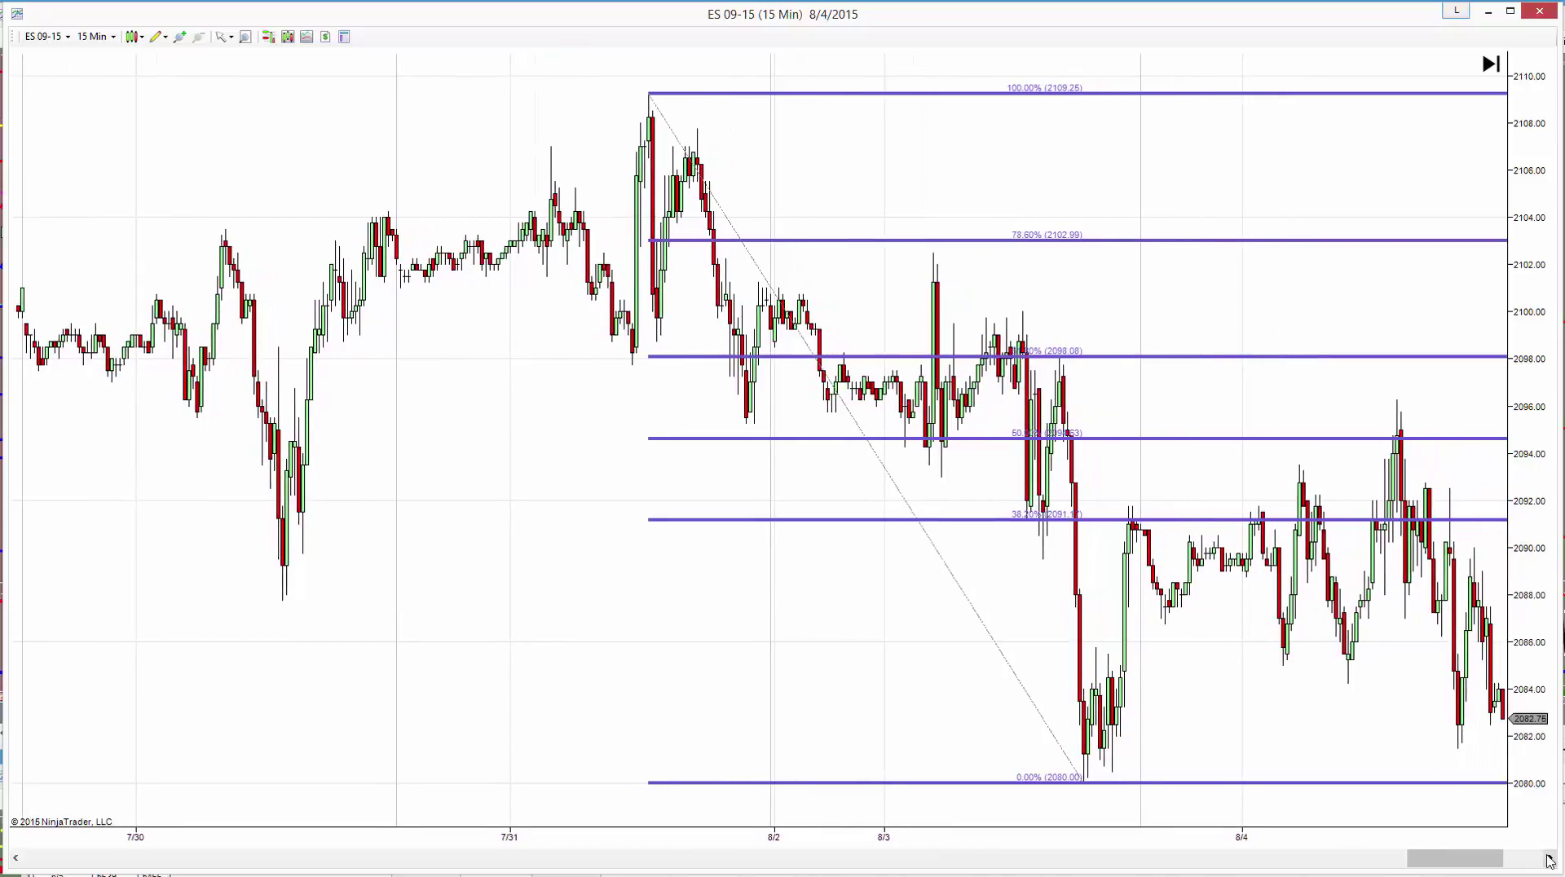
left_click(1549, 859)
left_click(1549, 859)
left_click(1549, 859)
left_click(1549, 859)
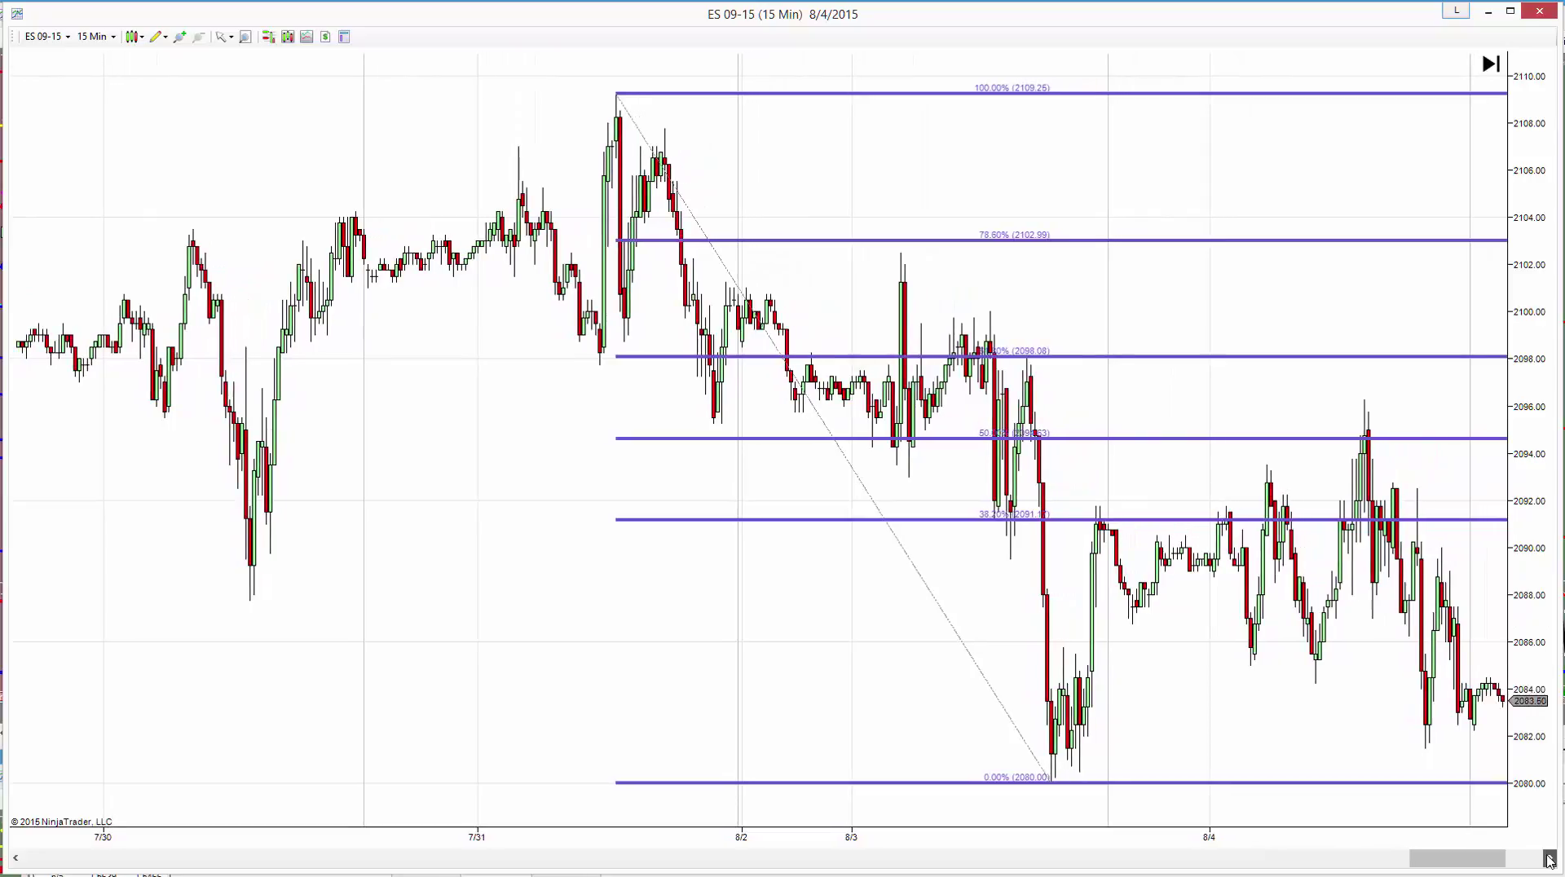
left_click(1549, 859)
left_click(1549, 859)
left_click(1549, 859)
left_click(1549, 859)
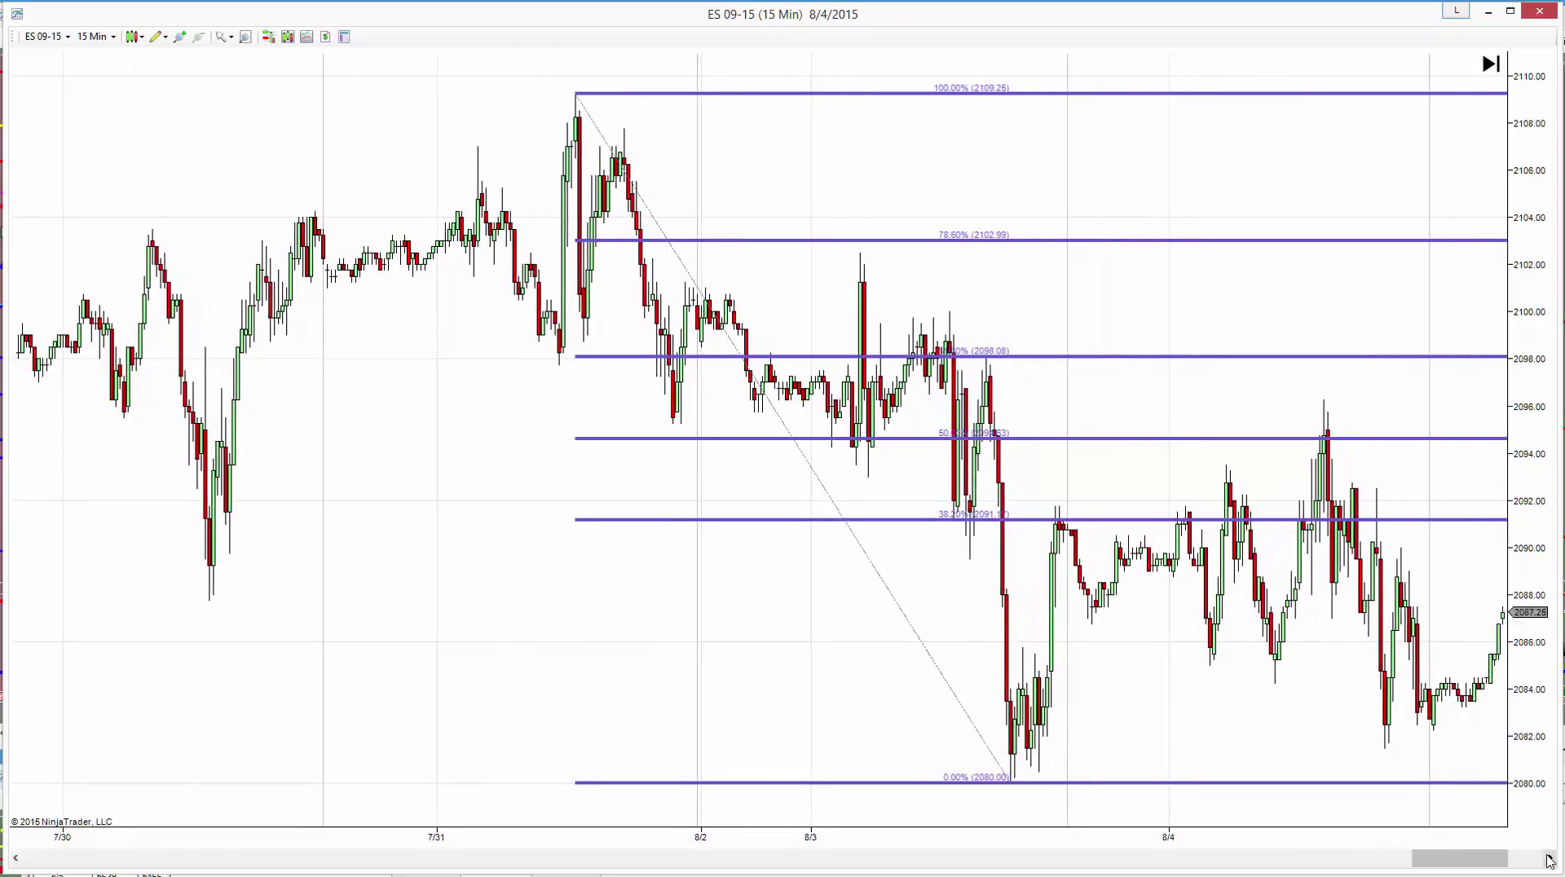
left_click(1549, 859)
left_click(1549, 858)
left_click(1549, 859)
left_click(1549, 859)
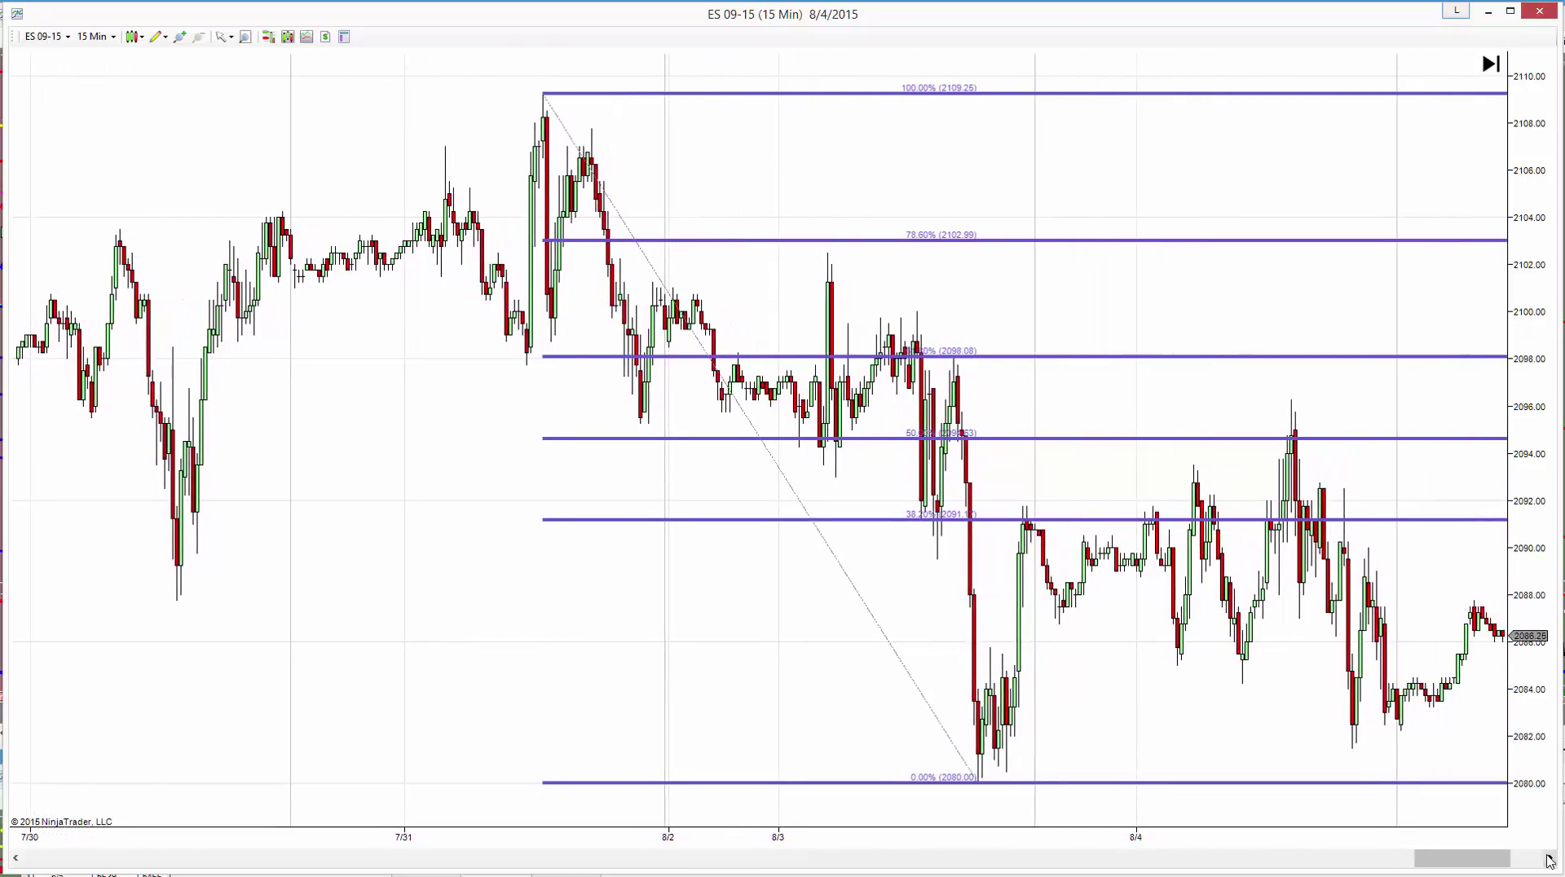
left_click(1549, 859)
left_click(1549, 859)
left_click(1550, 859)
left_click(1549, 859)
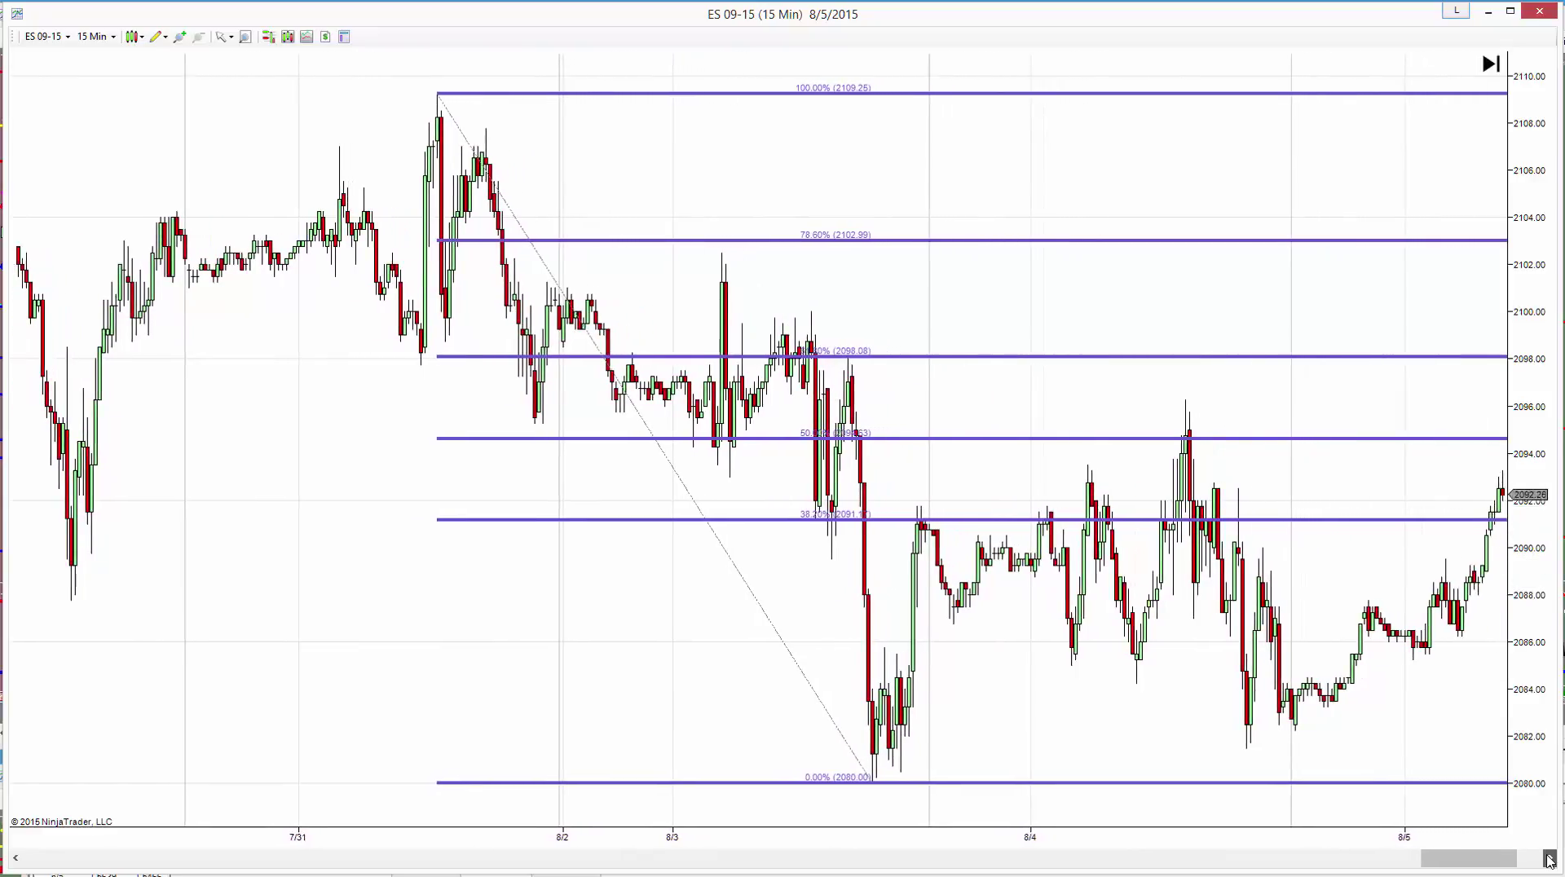
left_click(1549, 859)
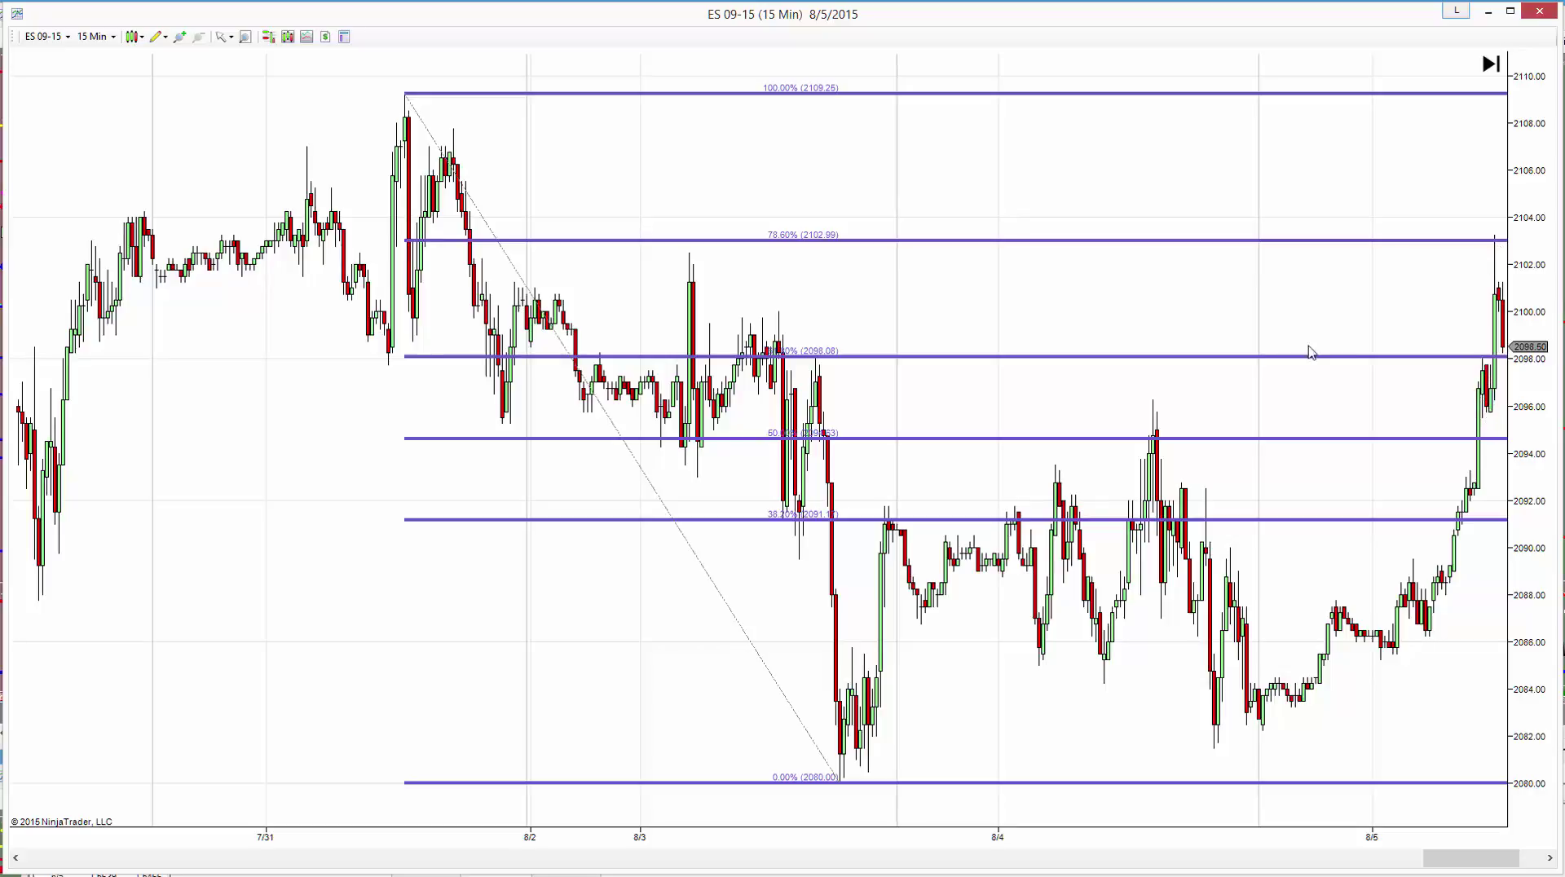
Step: Draw Fibonacci extensions from the 8/4 low at 2081.50 to the 8/4 swing high, ending at 2096.25
left_click(161, 36)
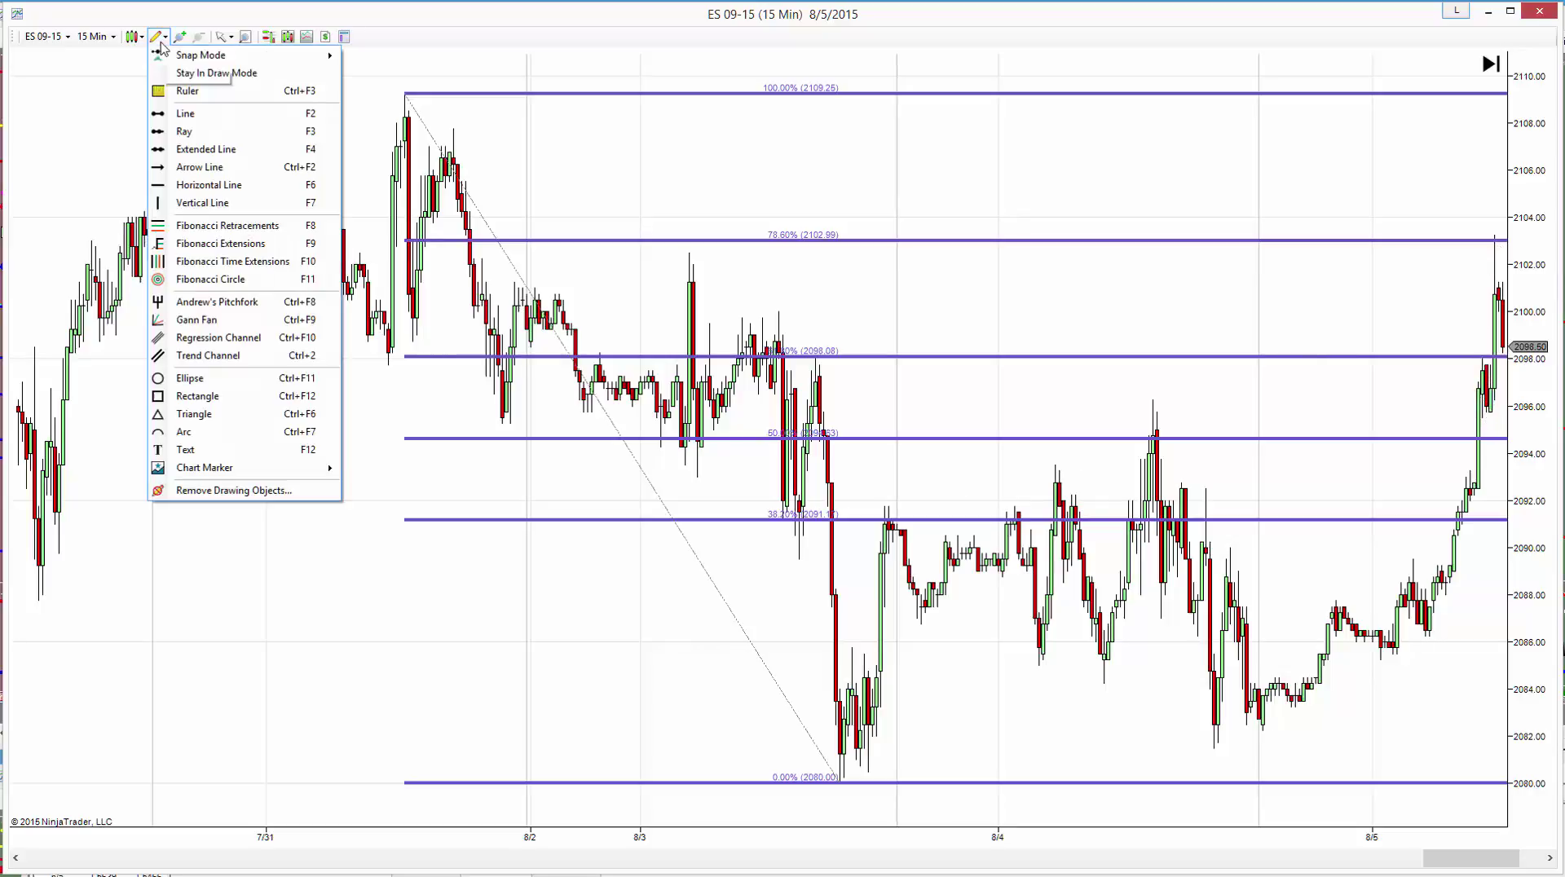
left_click(213, 250)
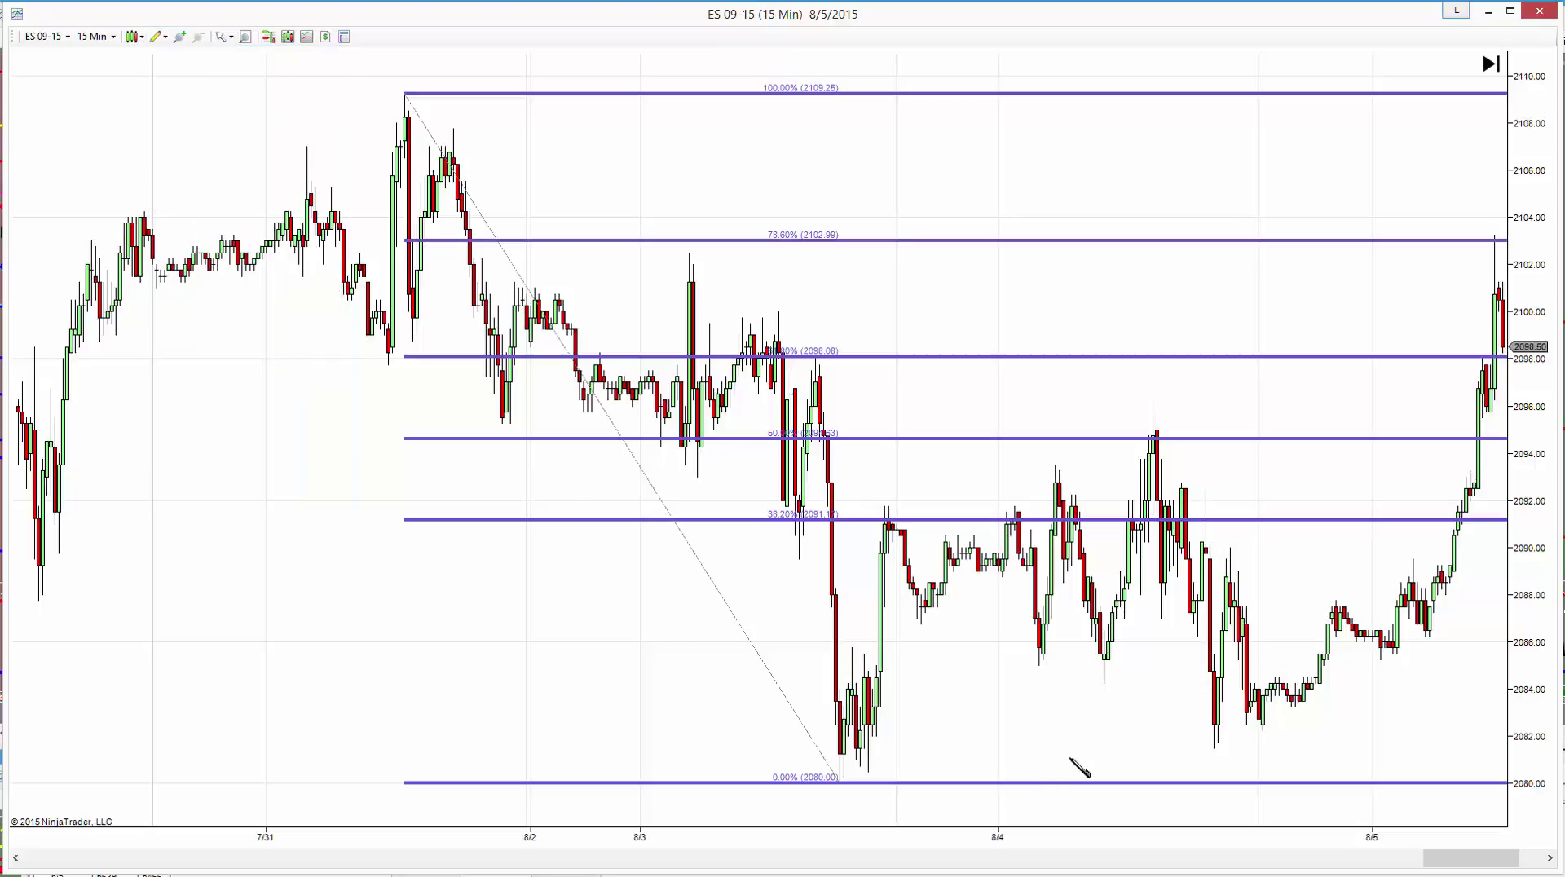
left_click(1214, 747)
left_click(1153, 400)
left_click(1153, 400)
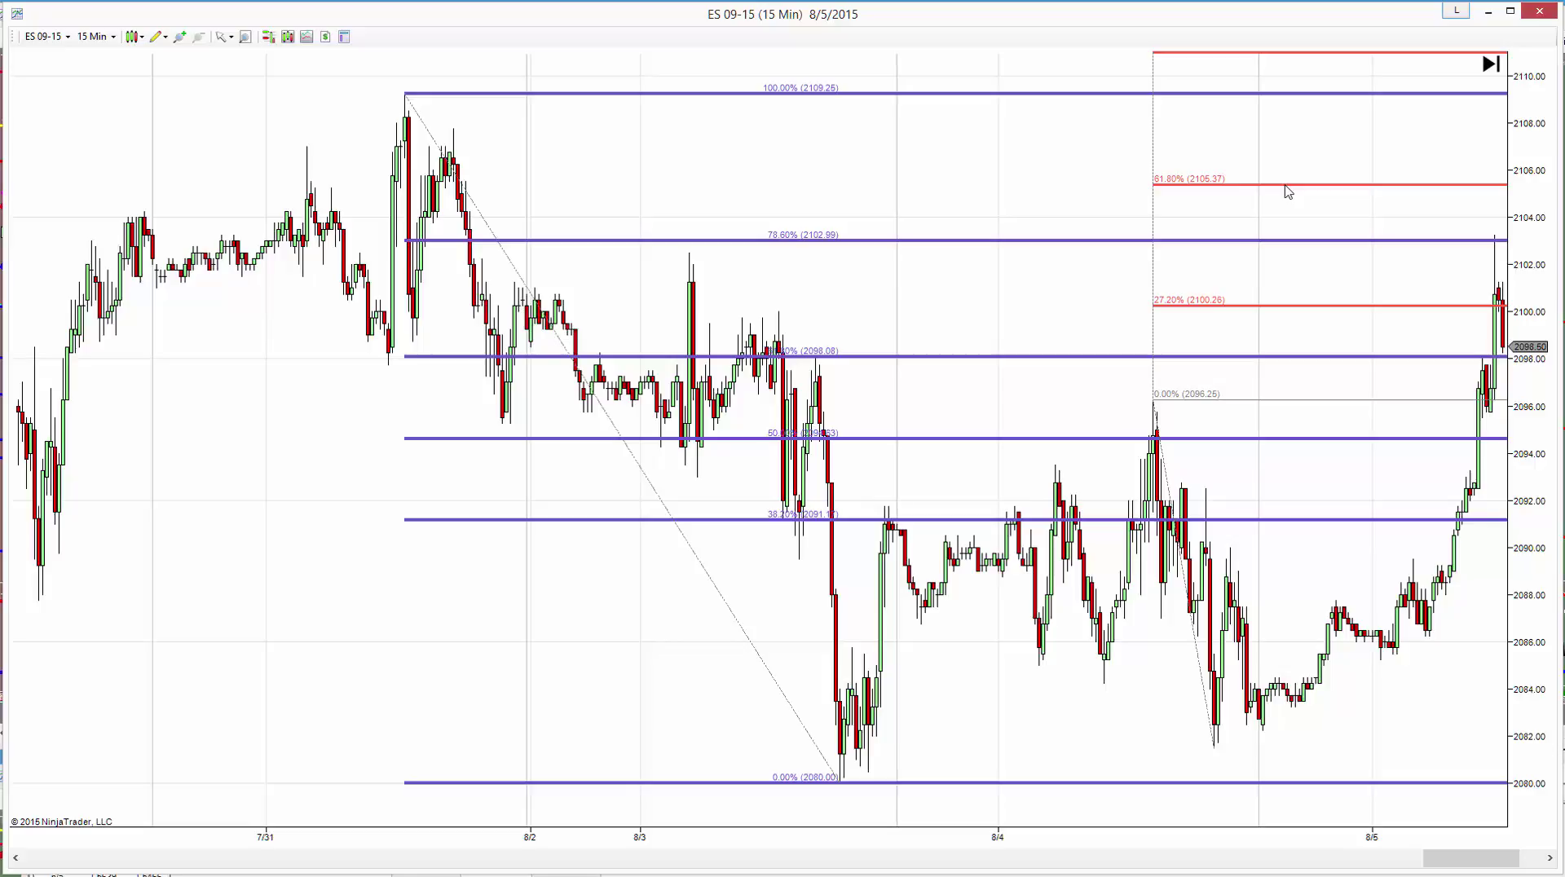
Step: Draw second Fibonacci extensions from the 2080.00 low to the 2096.25 high, projected from the 8/4 low at 2081.50
left_click(163, 37)
left_click(266, 244)
left_click(840, 781)
double_click(1152, 399)
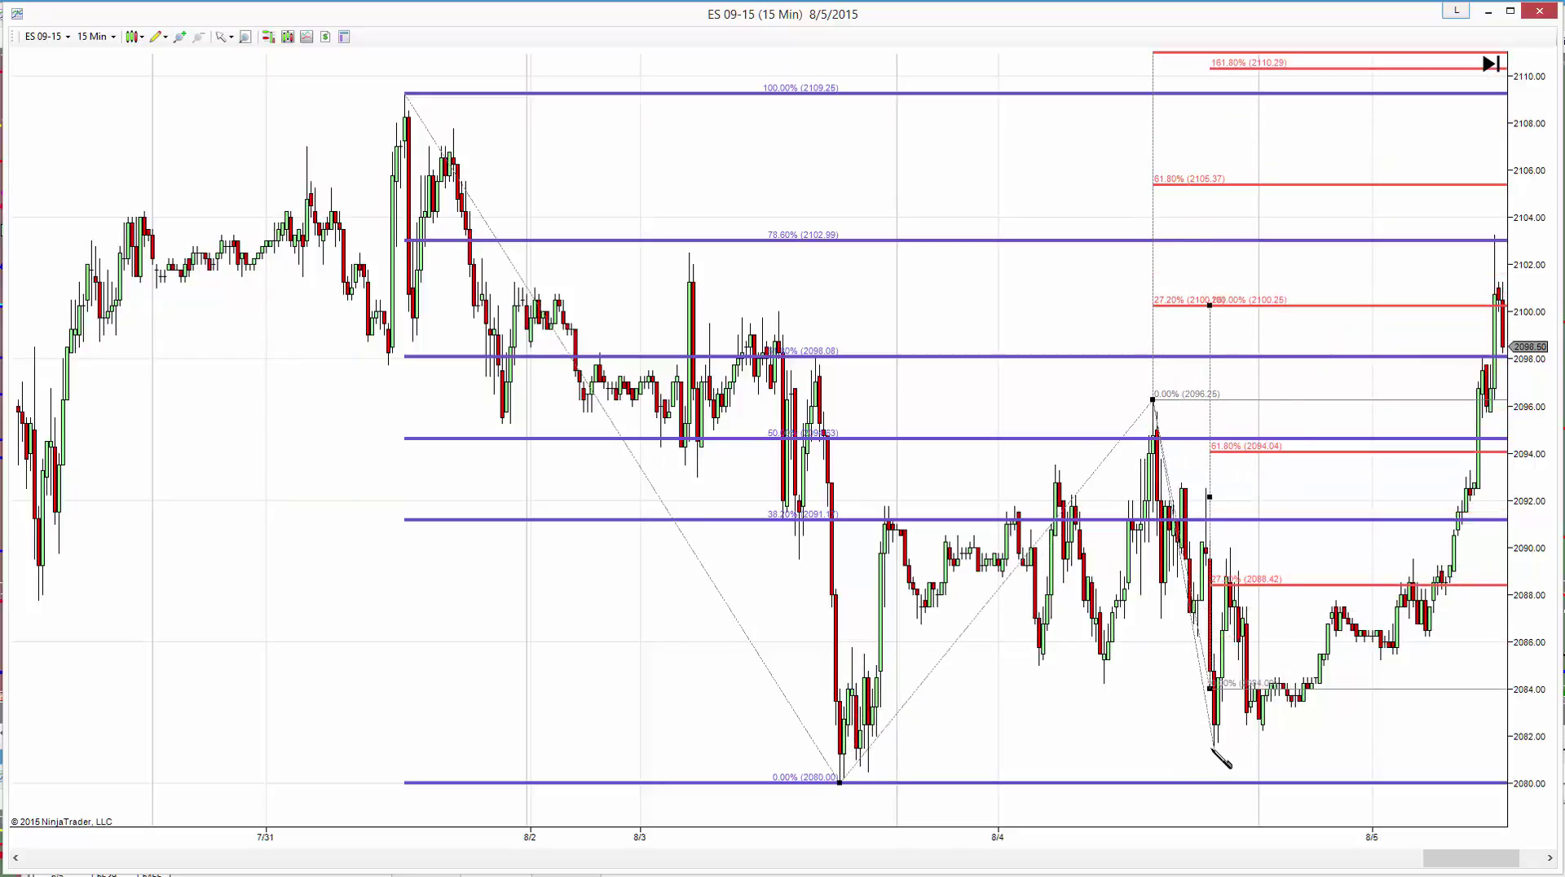
left_click(1214, 747)
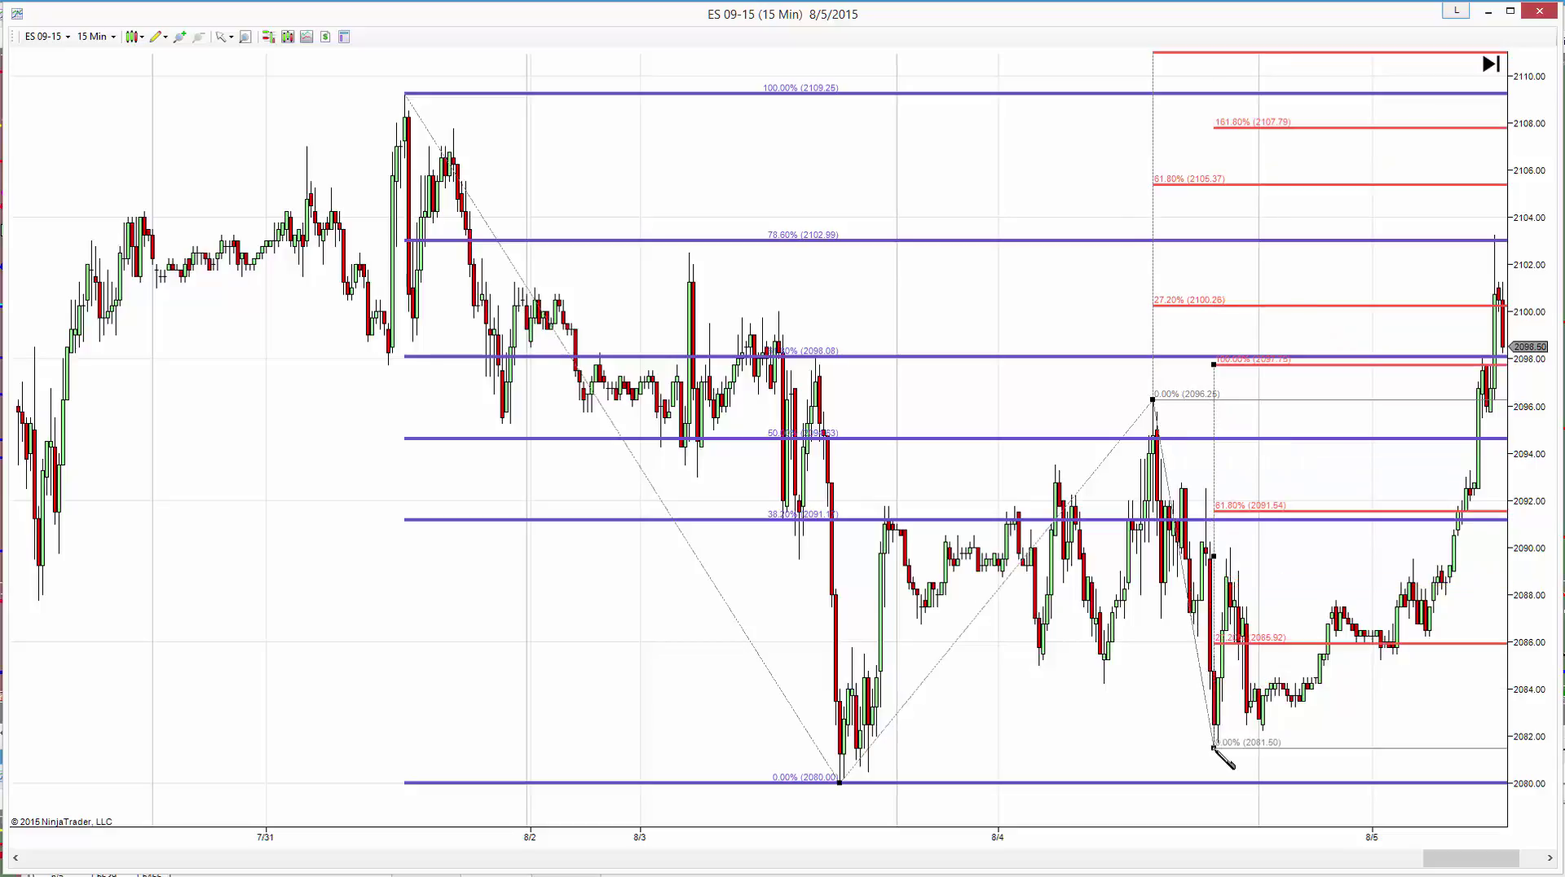
Step: Apply the saved template with green lines to the Fibonacci extensions projected from the 2081.50 low
right_click(1218, 623)
left_click(1263, 689)
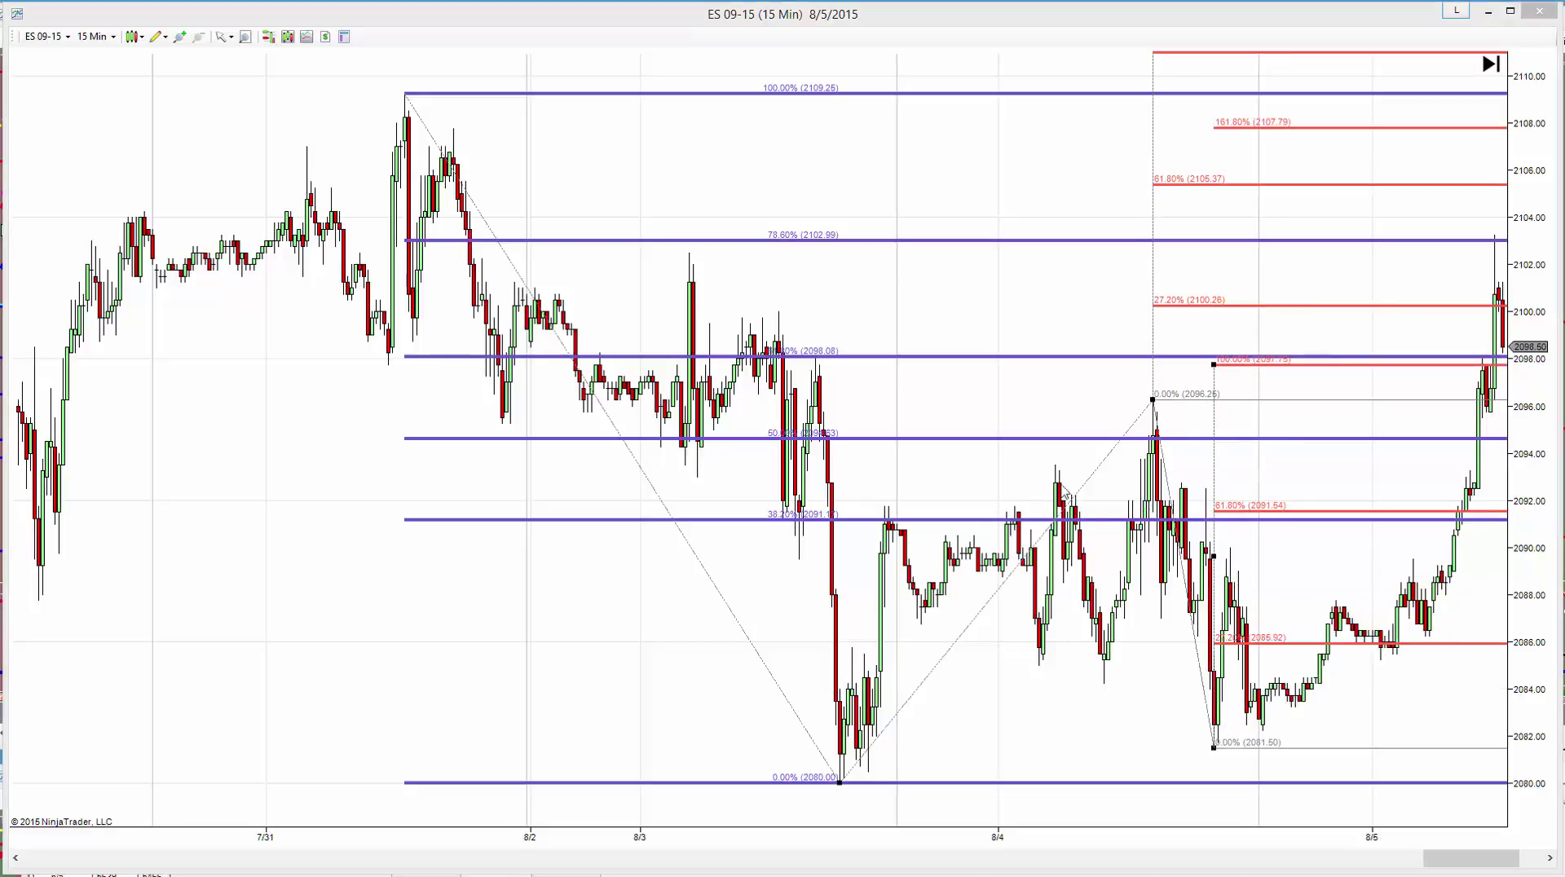
left_click(1137, 843)
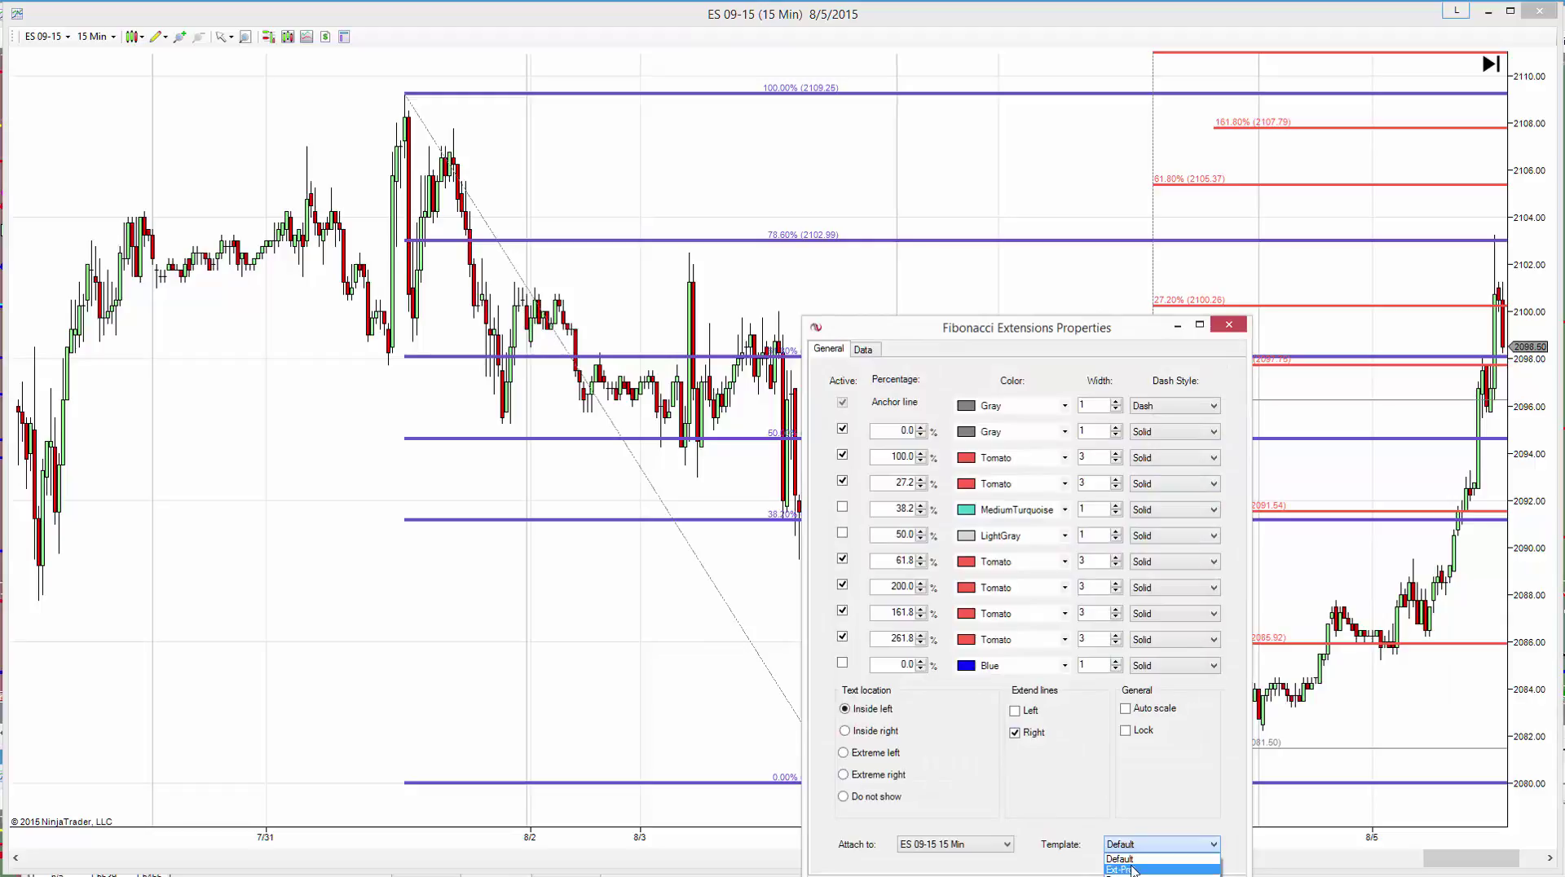
left_click(1131, 869)
key("Return")
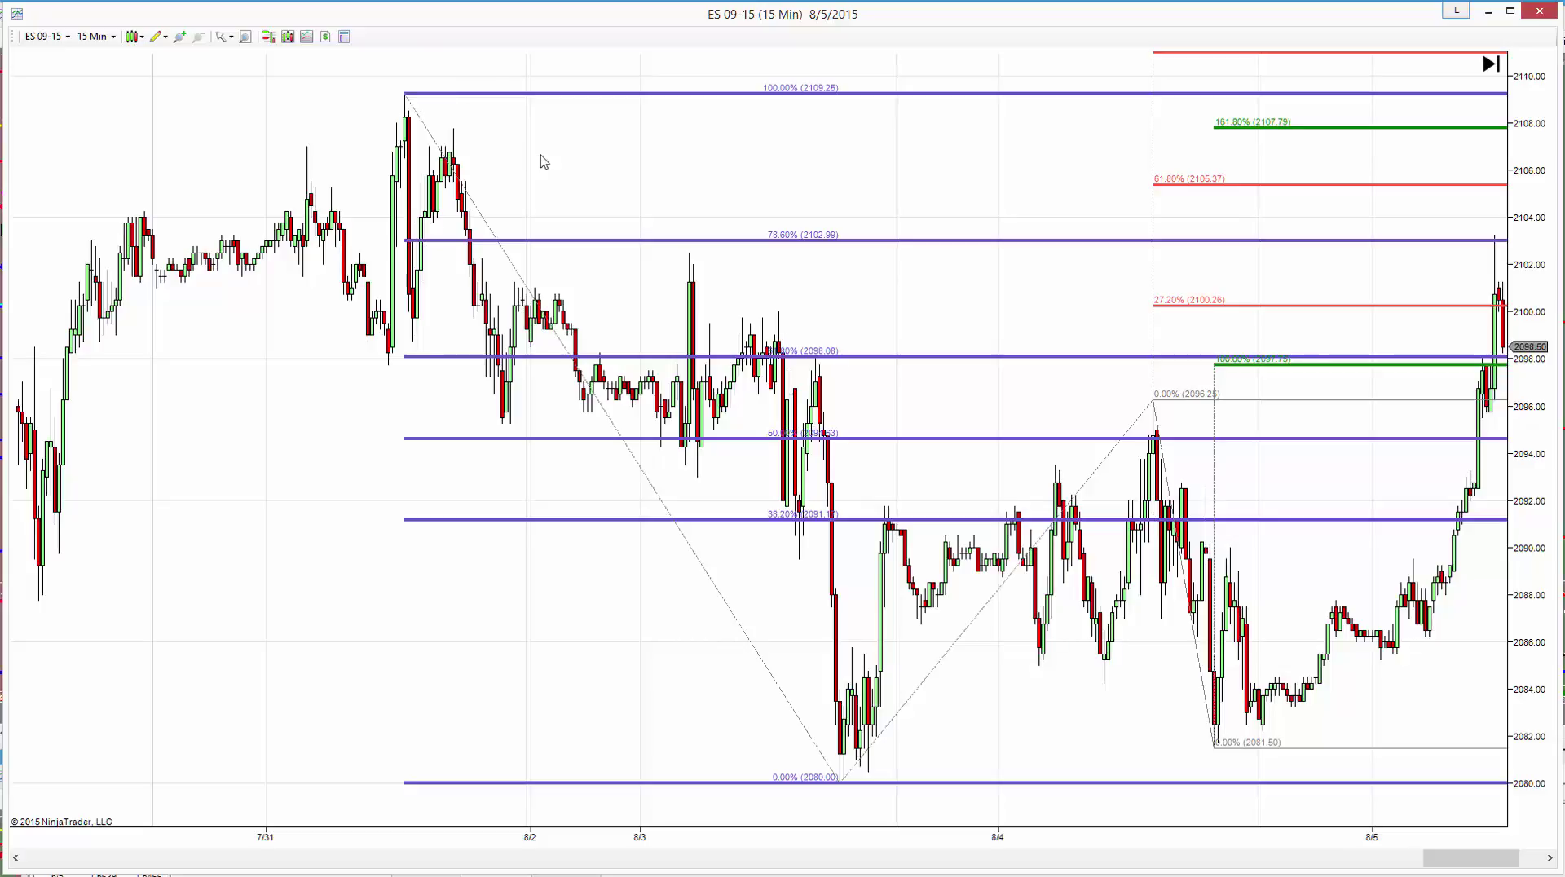
Step: Examine the purple zone and arrow-marked levels of the 8/5 rally up close in ES.png in Windows Photo Viewer, and return to the chart
mouse_move(544, 161)
left_mouse_down()
mouse_move(1124, 276)
mouse_move(1247, 261)
mouse_move(633, 249)
left_mouse_up()
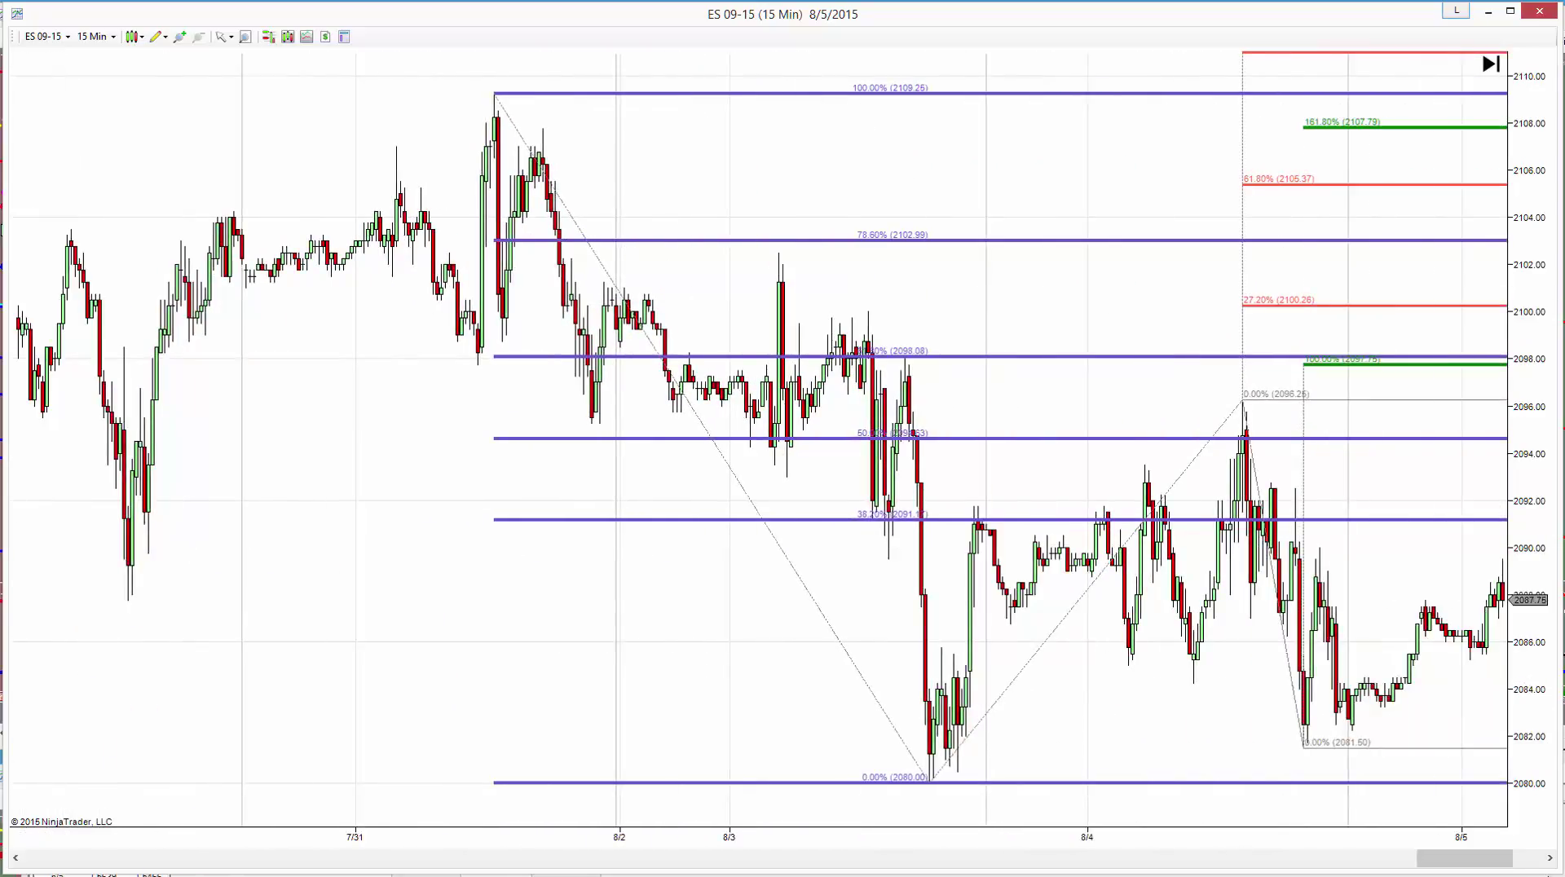
left_click(1550, 858)
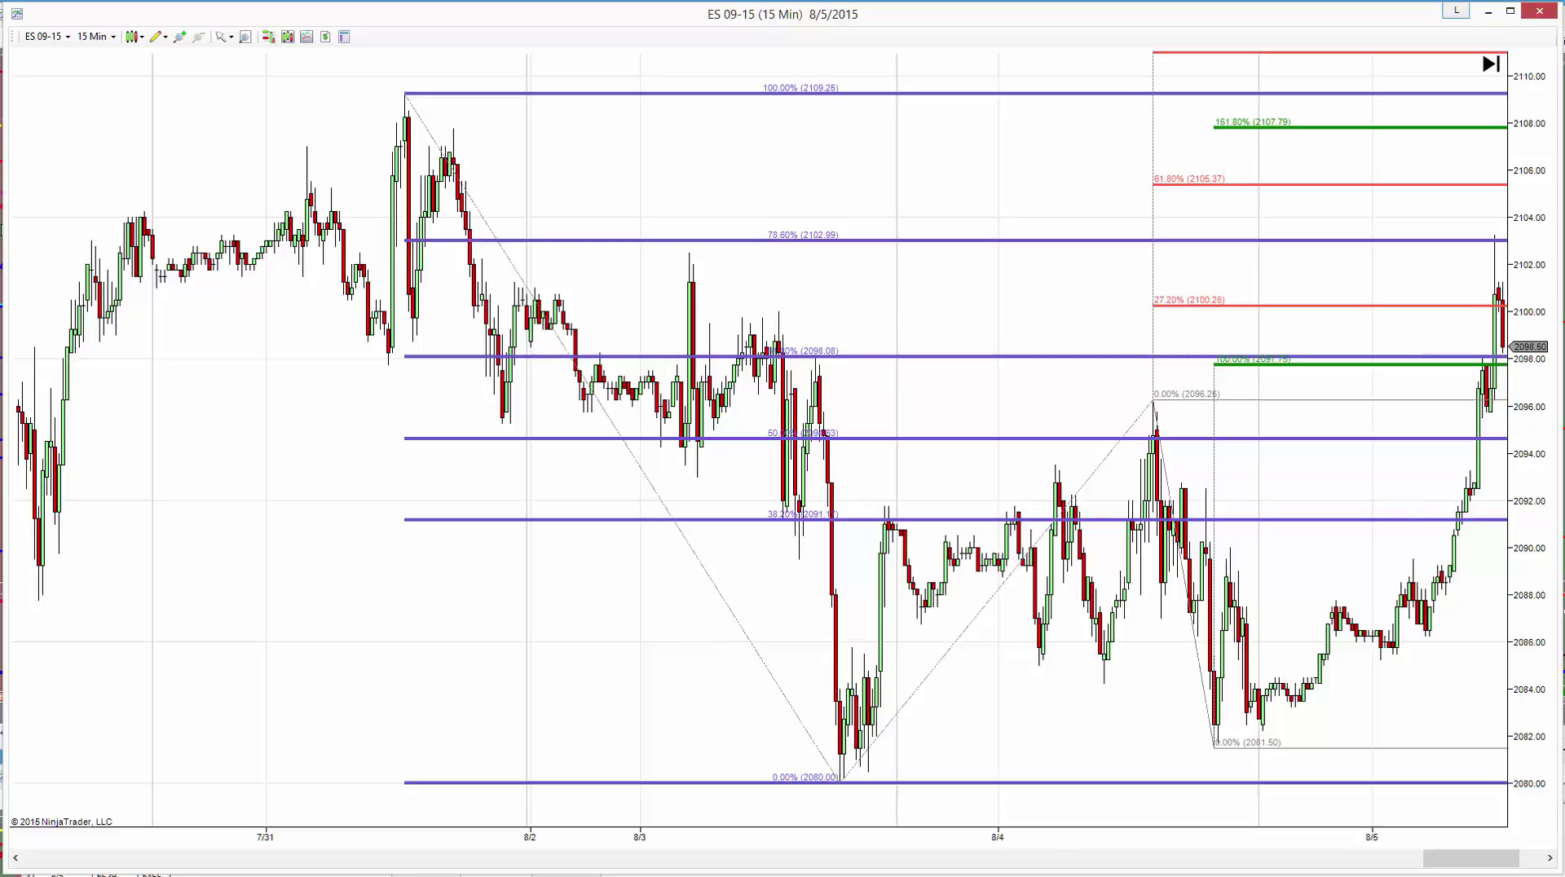
key("alt+Tab")
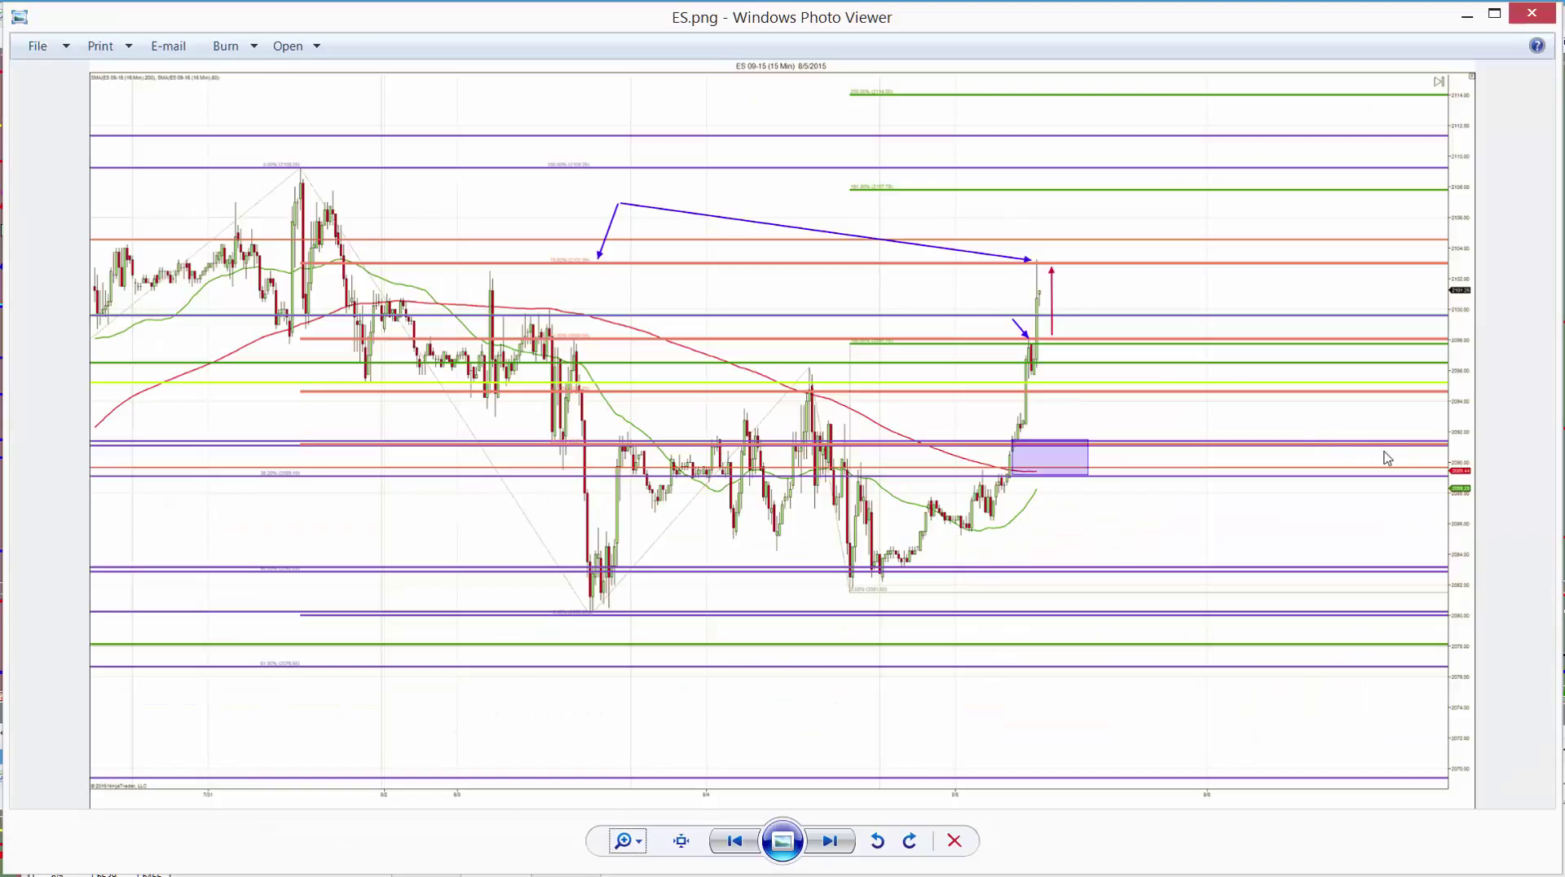
left_click(629, 841)
left_click_drag(628, 841, 628, 824)
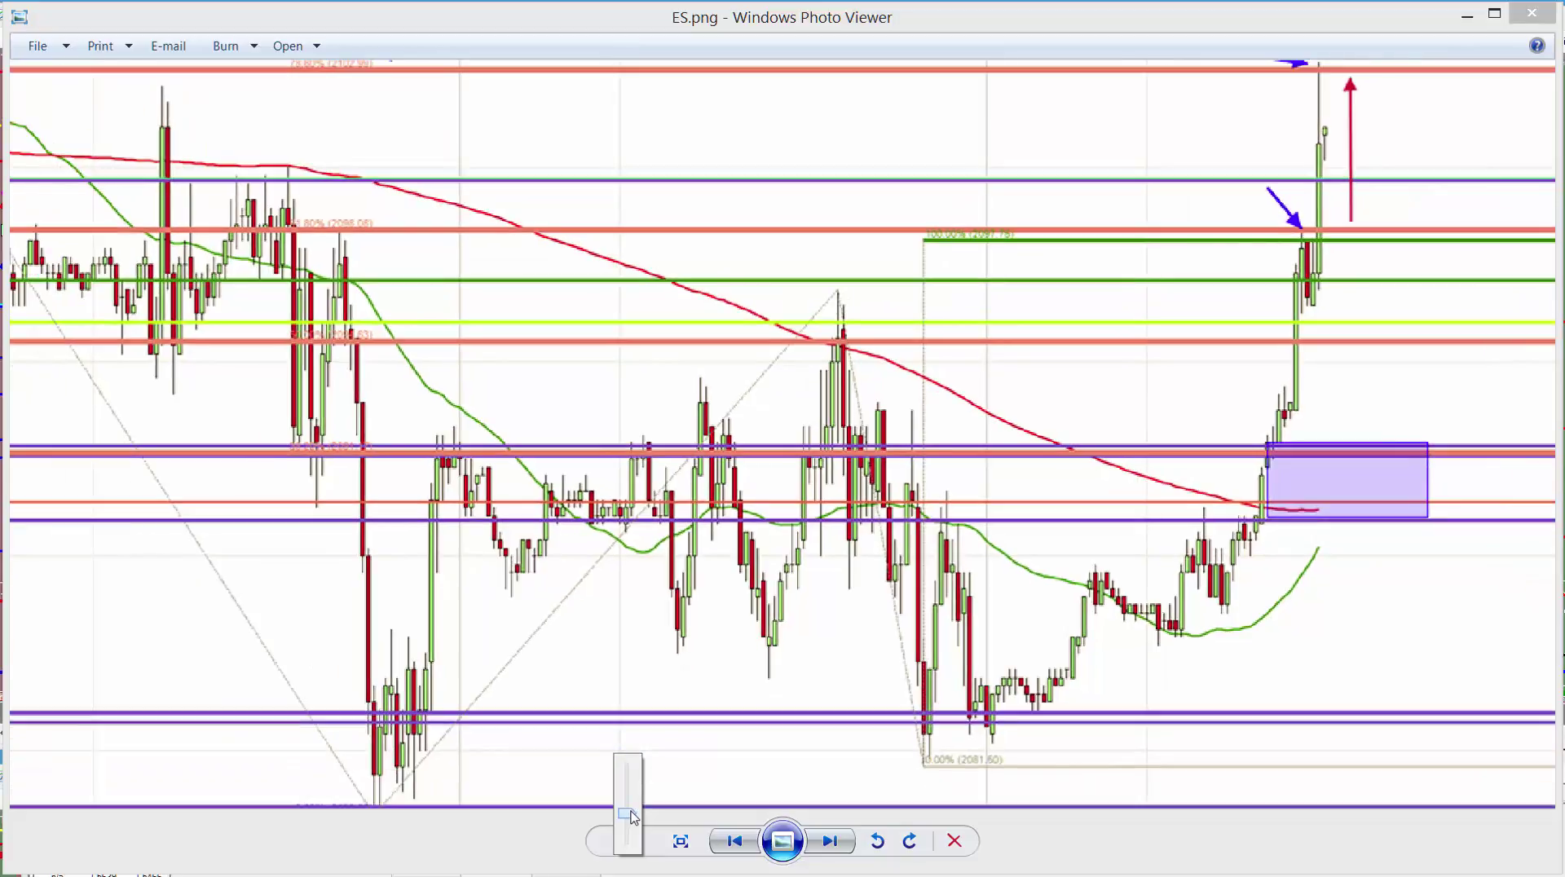
left_click_drag(1381, 593, 943, 590)
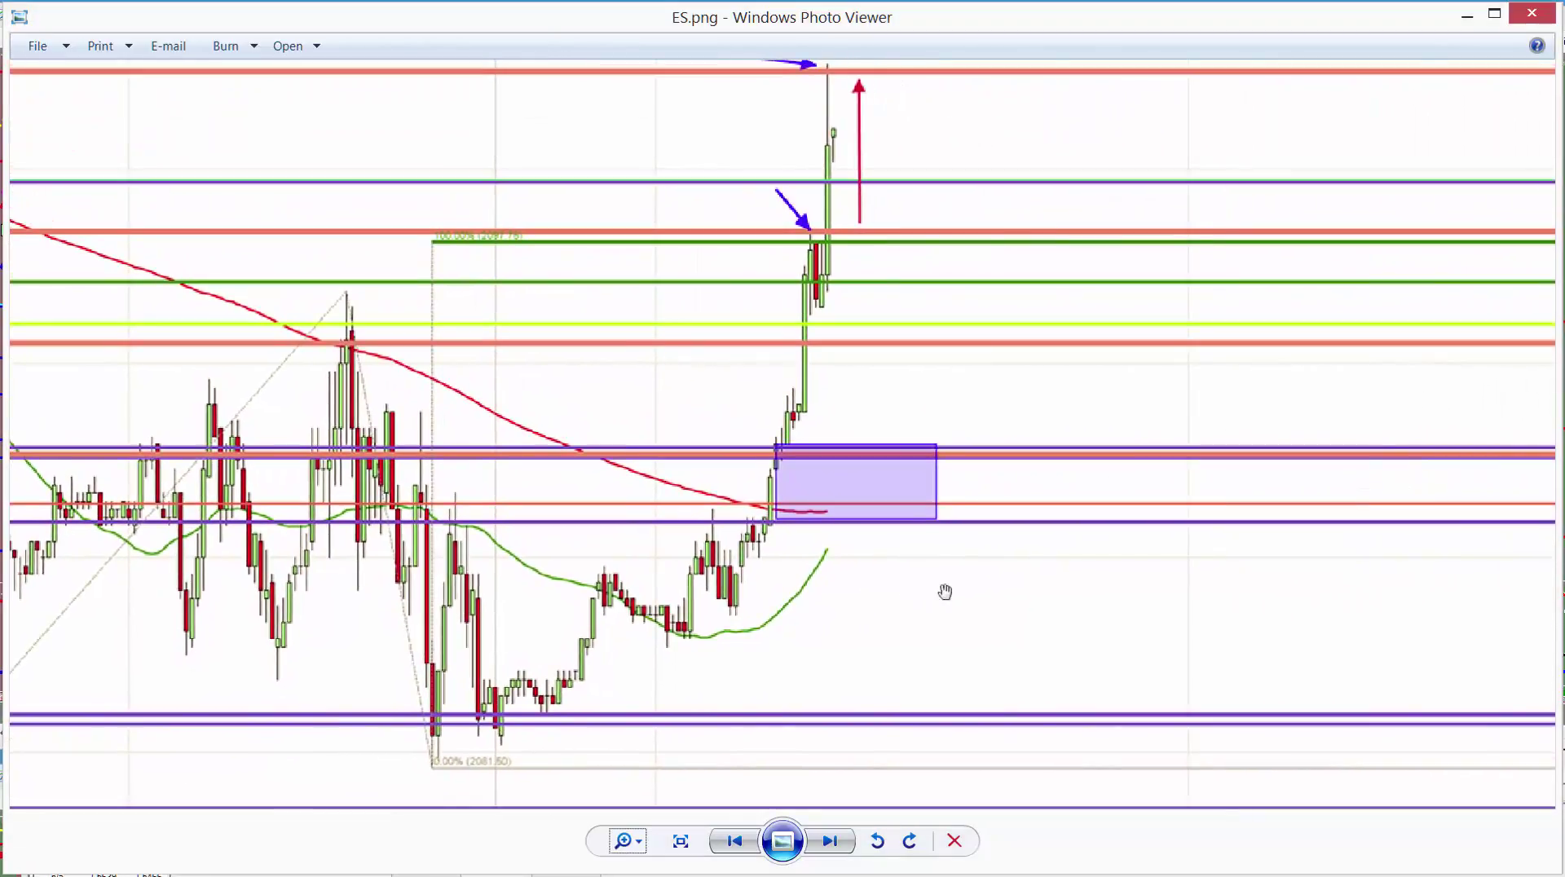
left_click_drag(1100, 600, 923, 597)
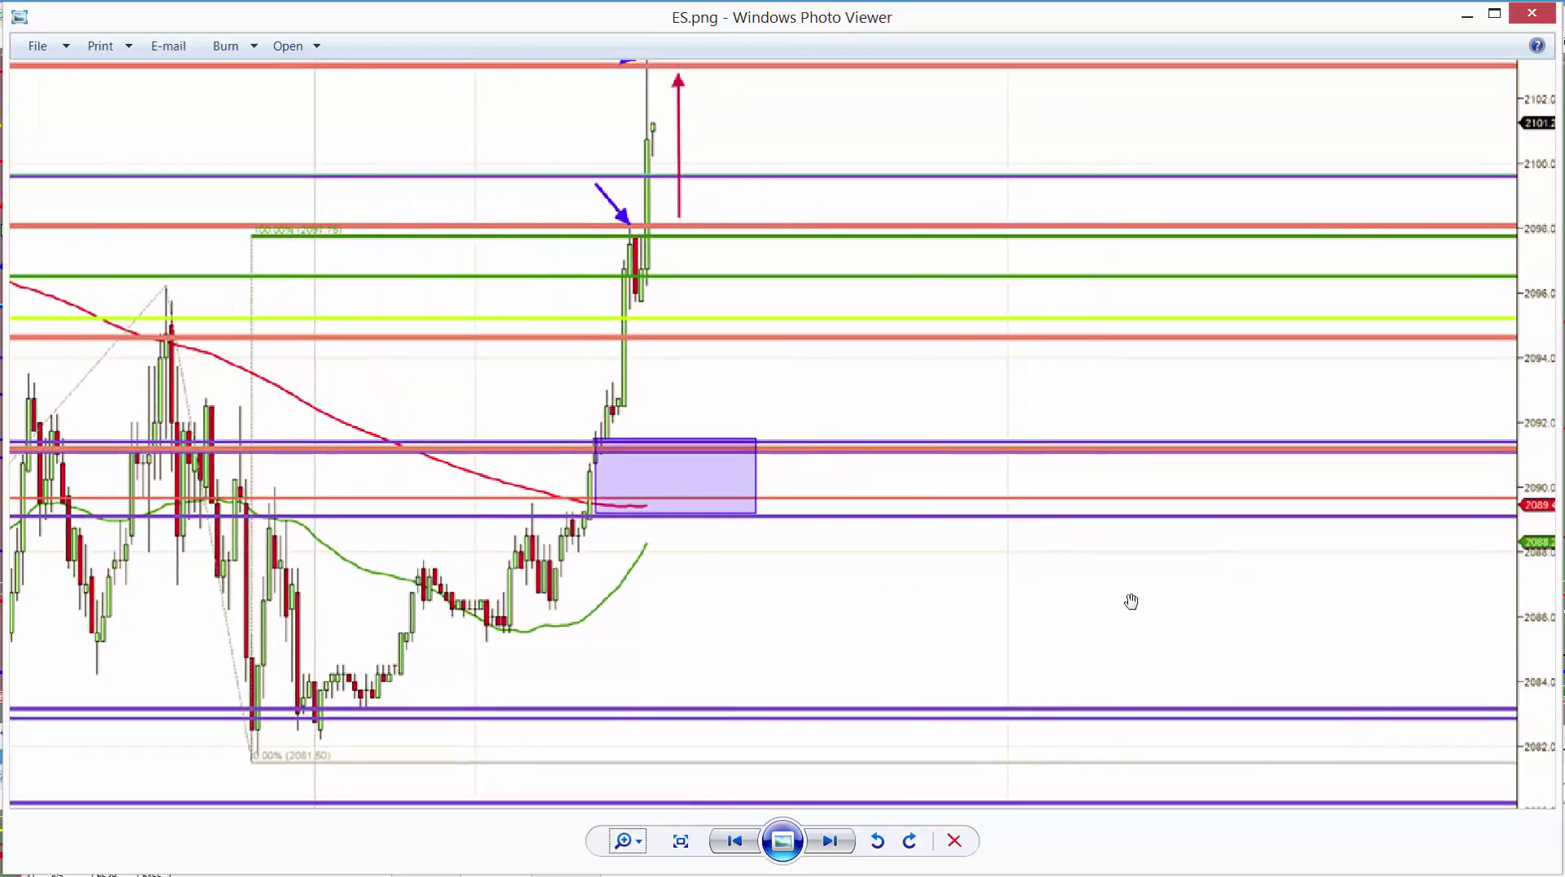
left_click_drag(1088, 601, 1068, 599)
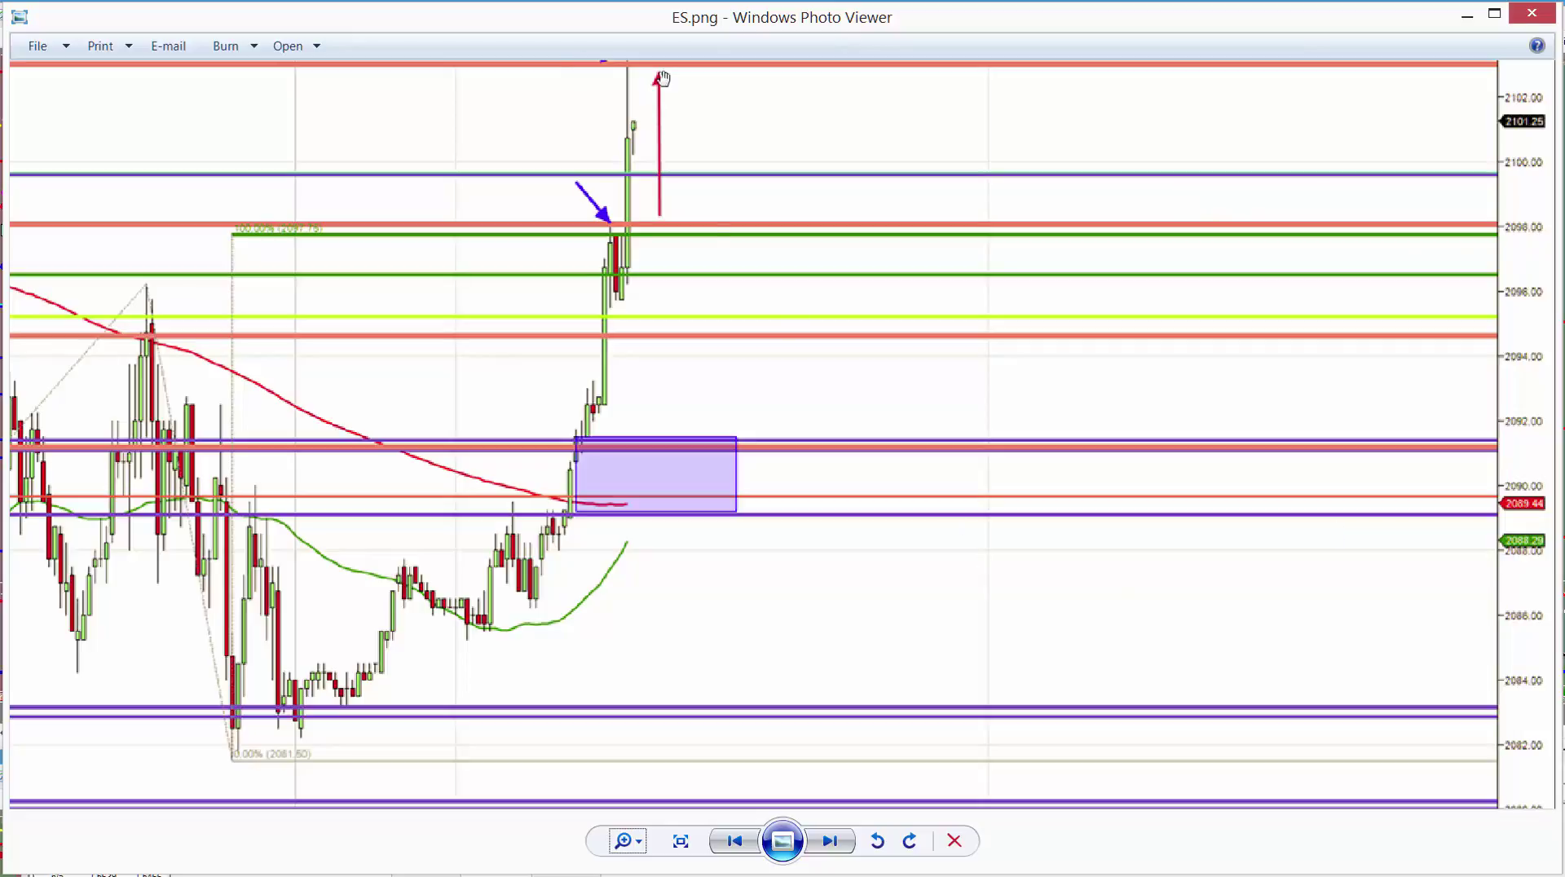
left_click(1466, 15)
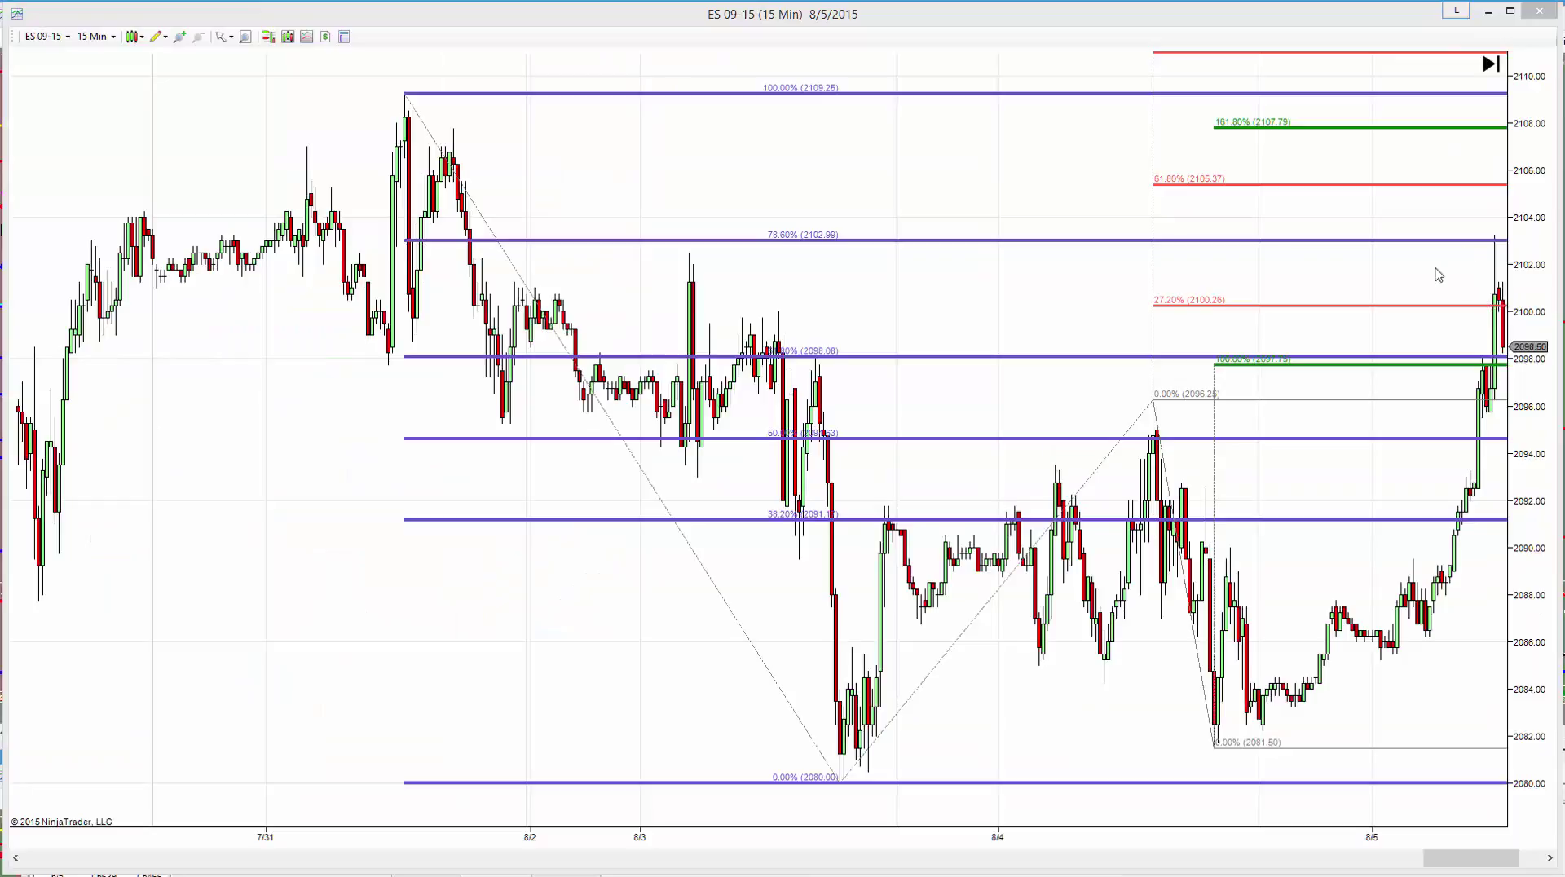
Step: Advance the 8/5 rally bar by bar and examine price against the 78.60% retracement and the red and green extension levels
left_click(1551, 859)
left_click(1551, 859)
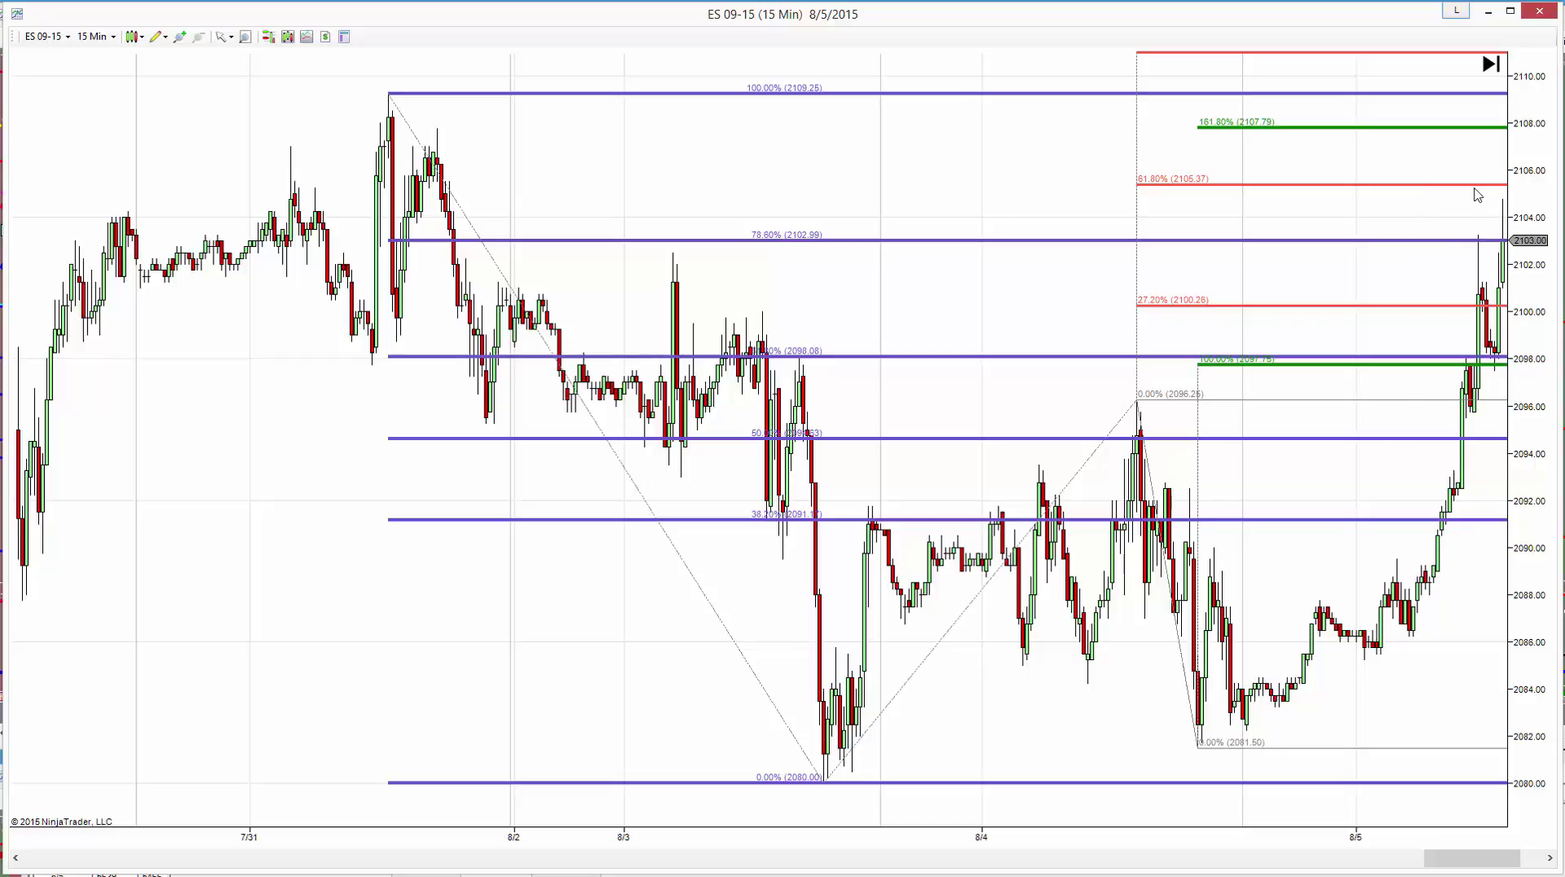
left_click(1550, 858)
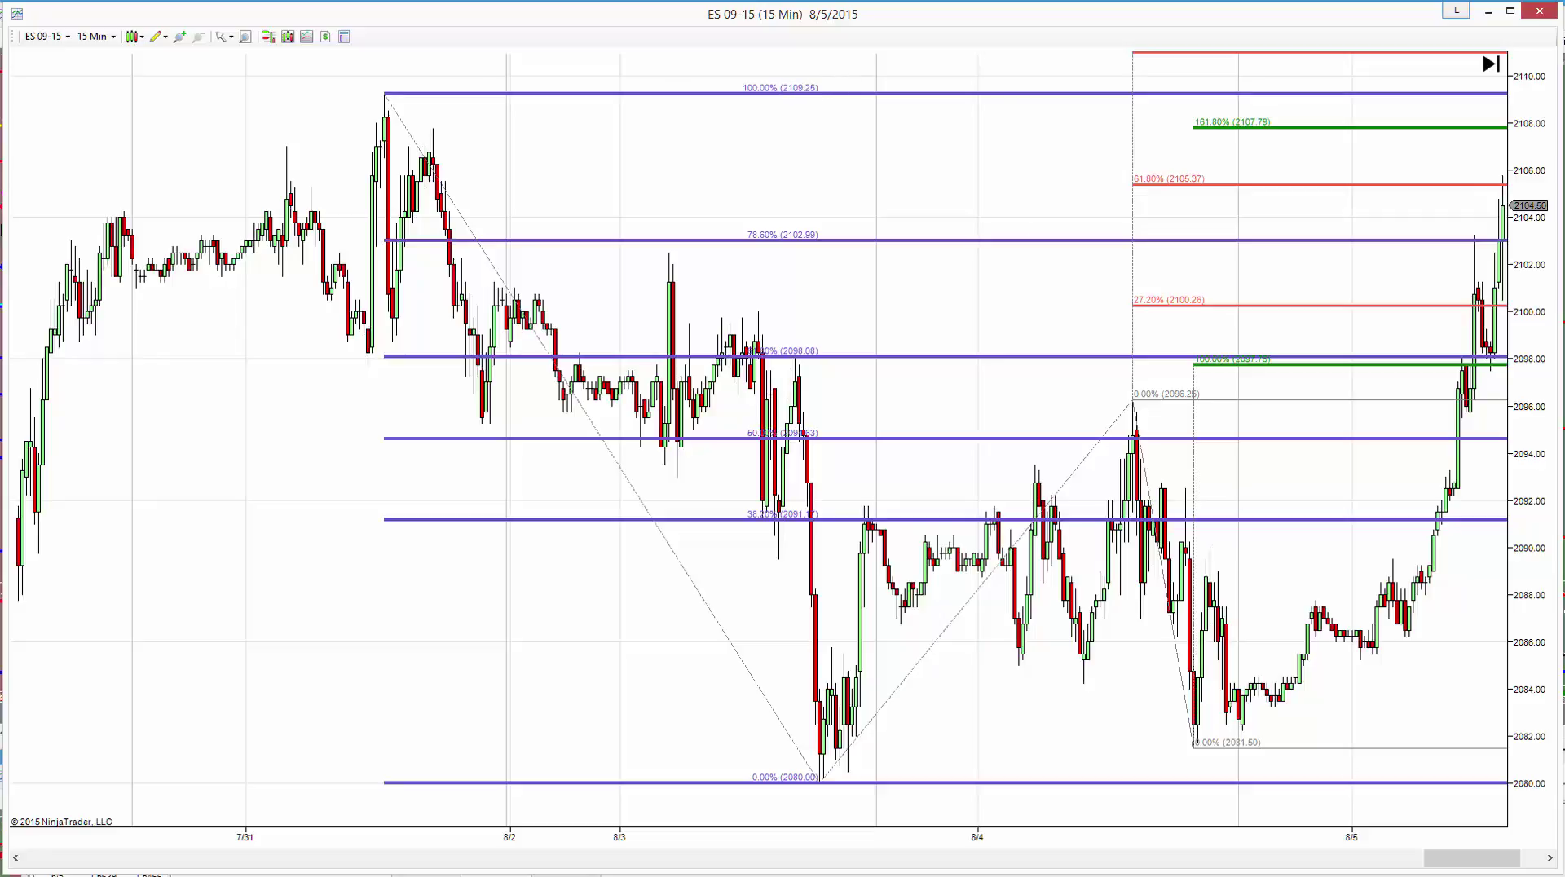
left_click(1547, 862)
left_click(1548, 861)
left_click(1548, 862)
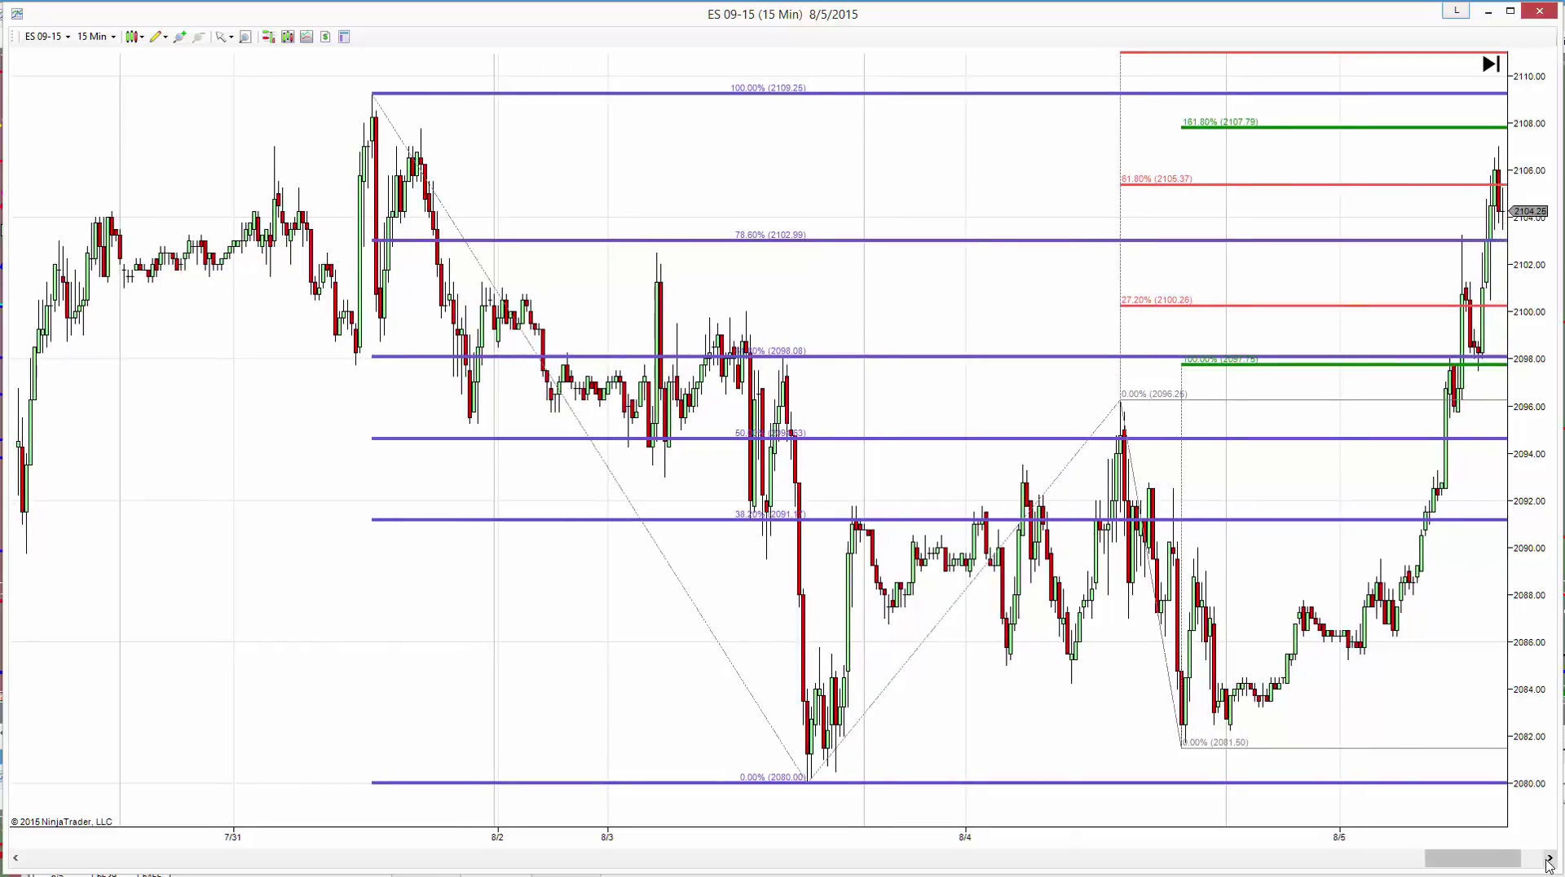
left_click(1548, 861)
left_click(1548, 862)
left_click(1548, 861)
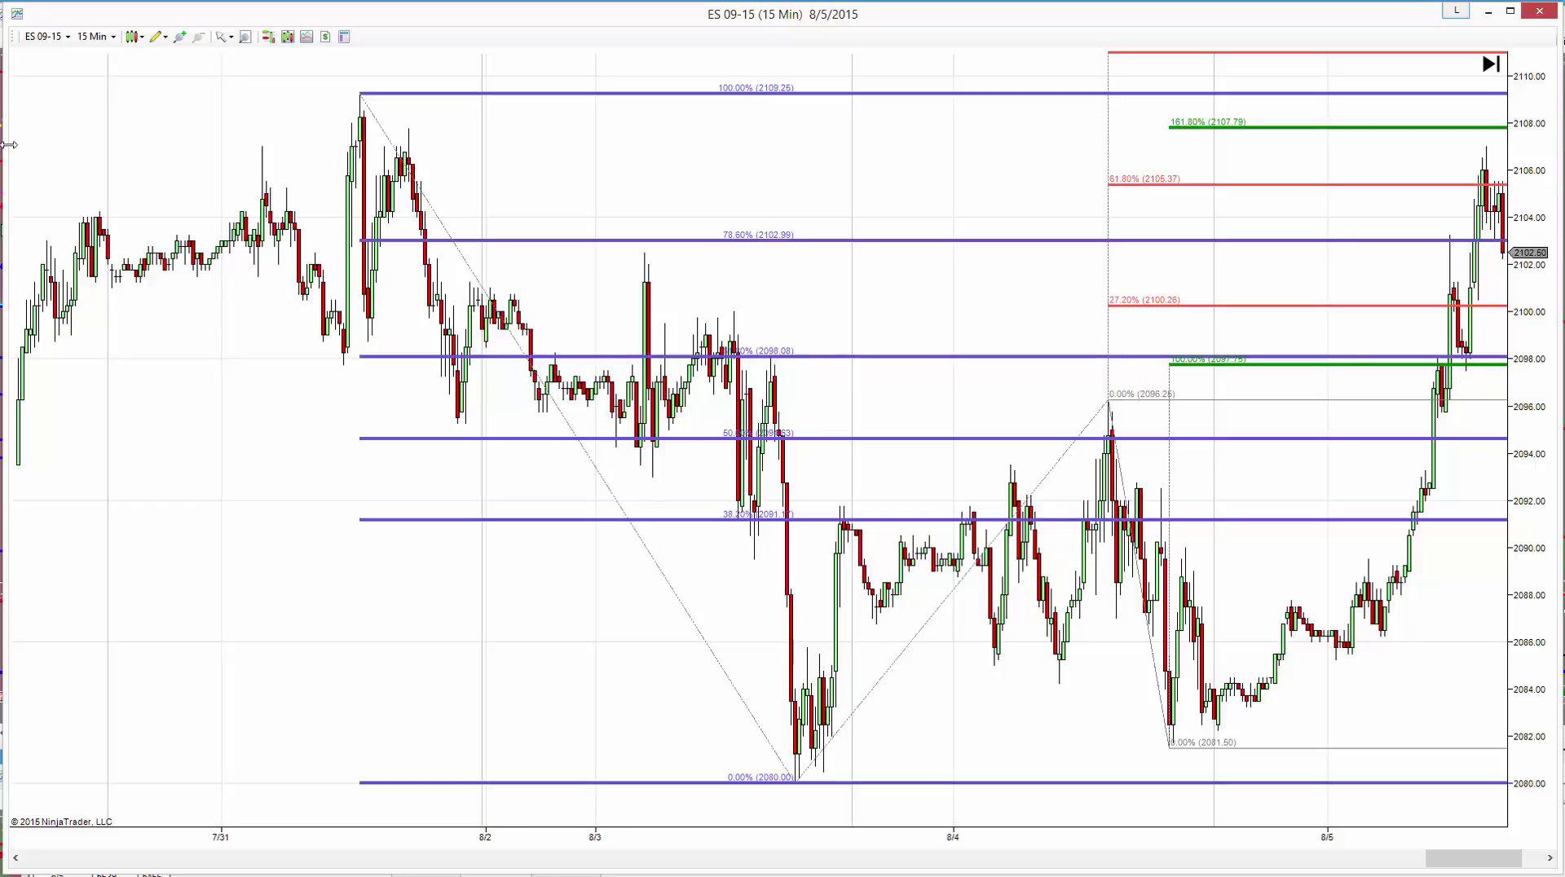
Step: Draw a horizontal line across the chart and move it to the 8/5 pullback low at about 2097.50
left_click(158, 39)
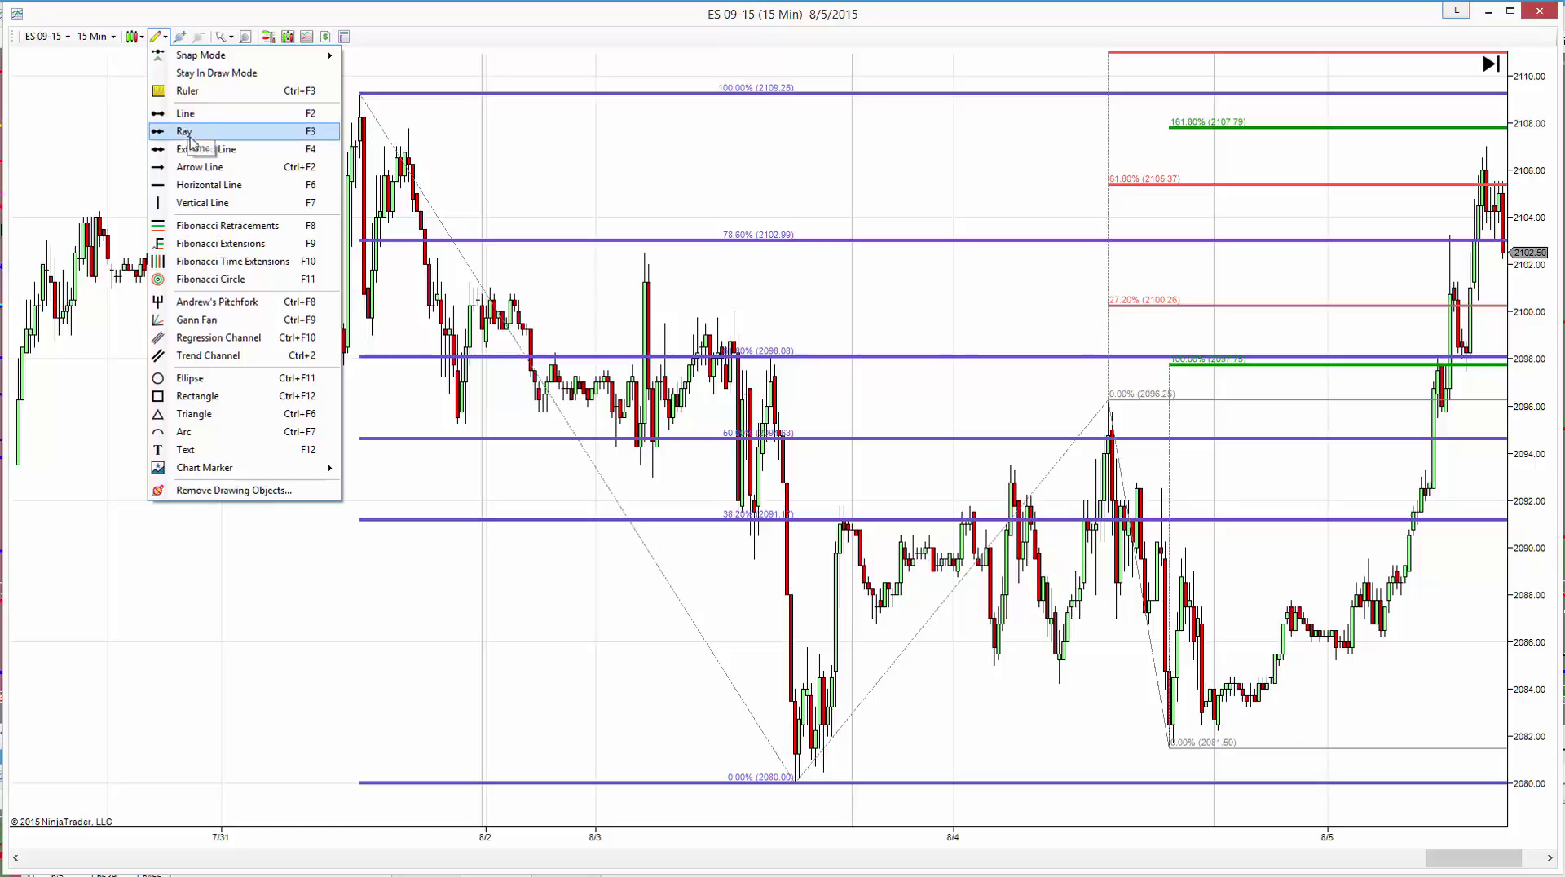
left_click(209, 225)
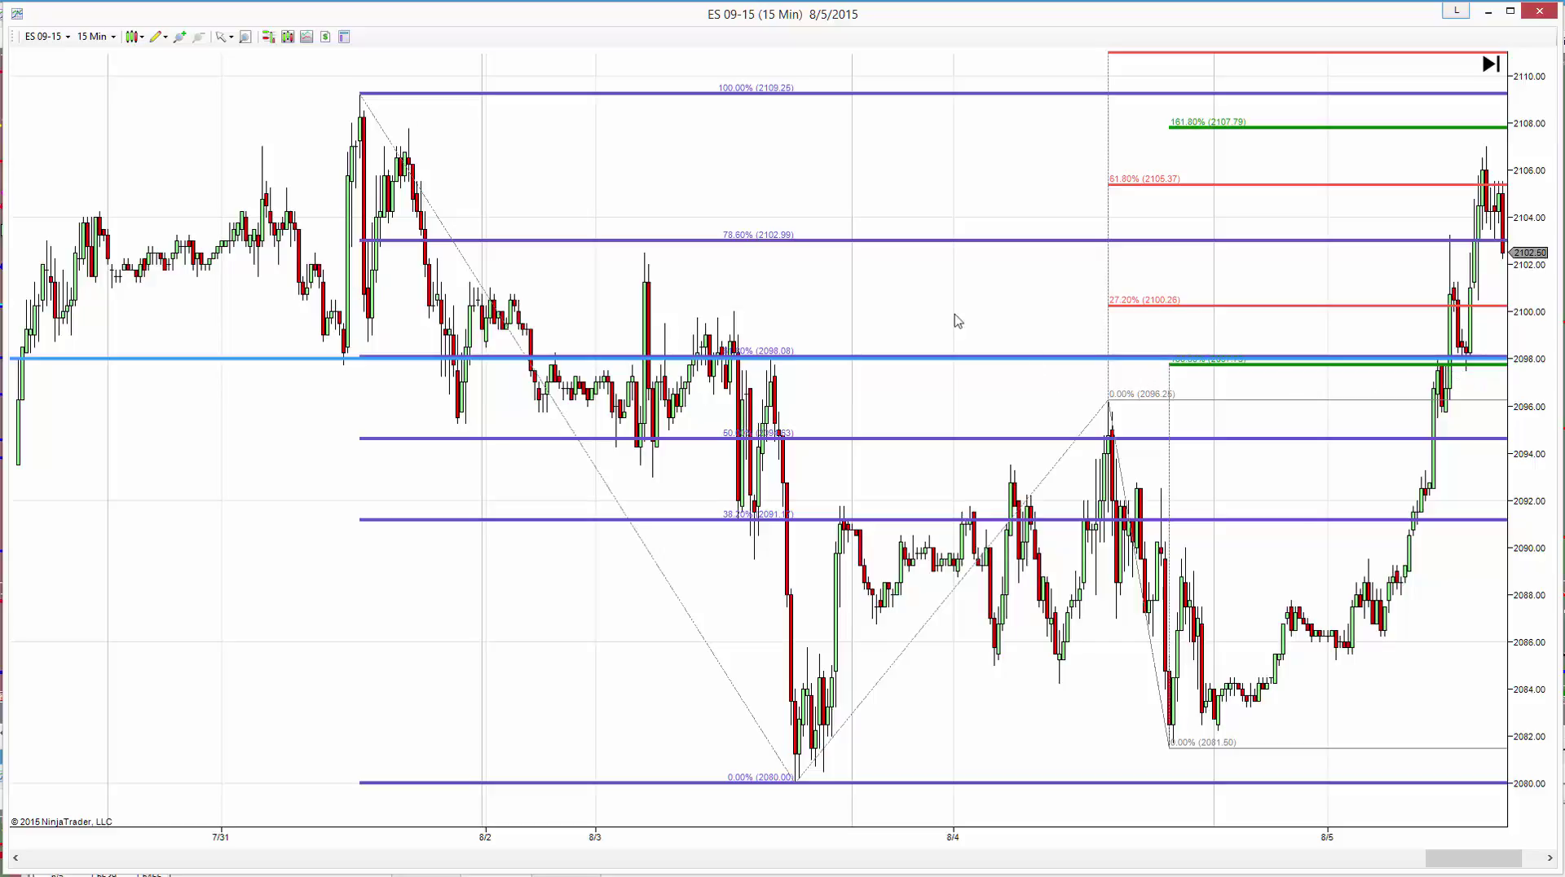
left_click(157, 41)
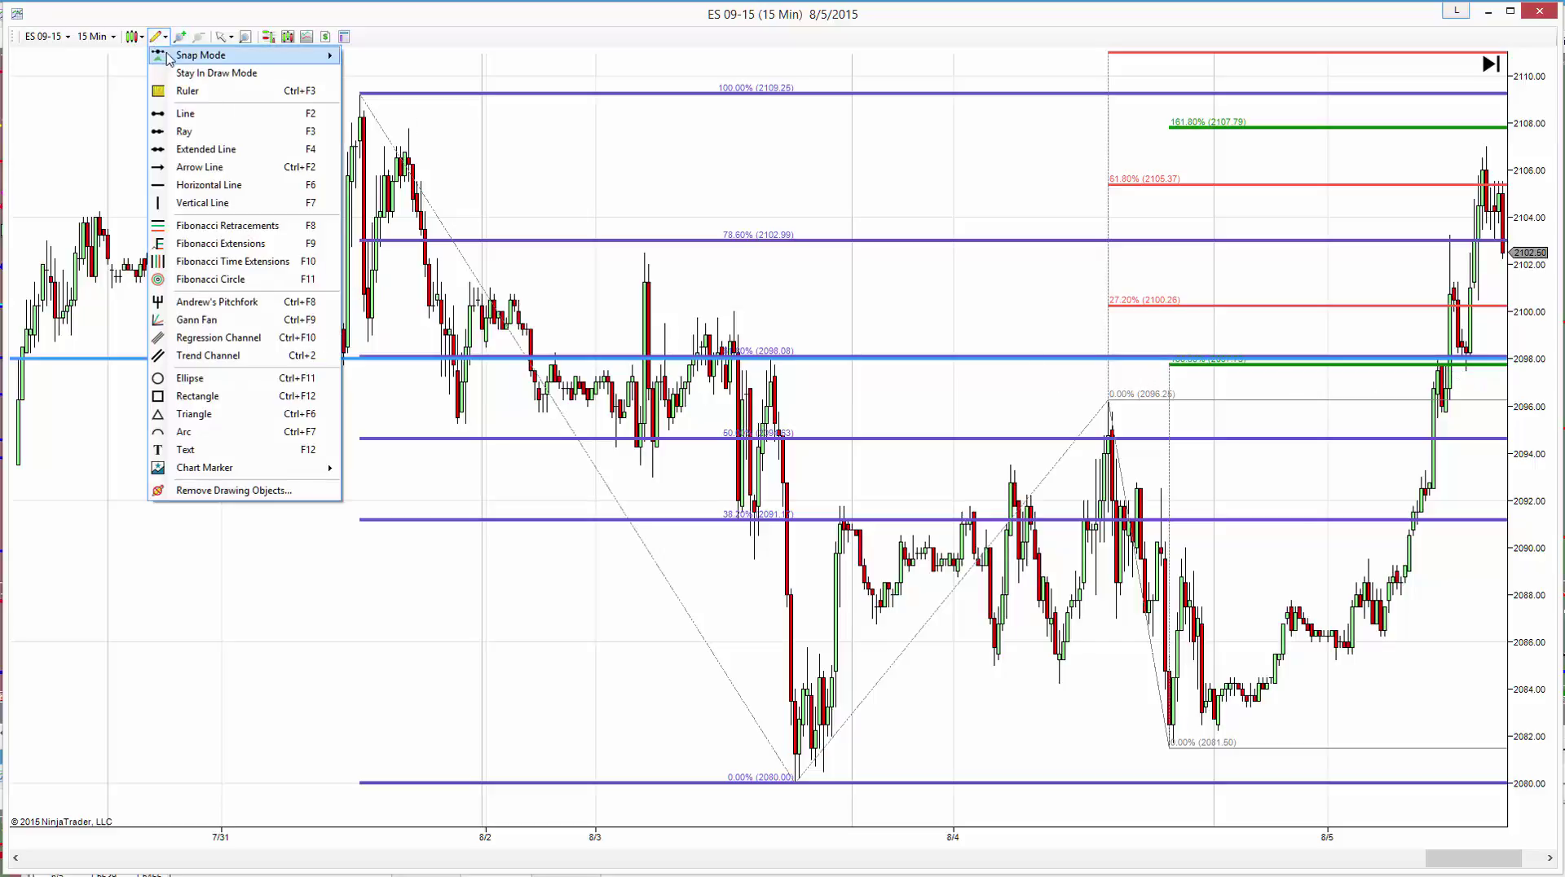
left_click(346, 63)
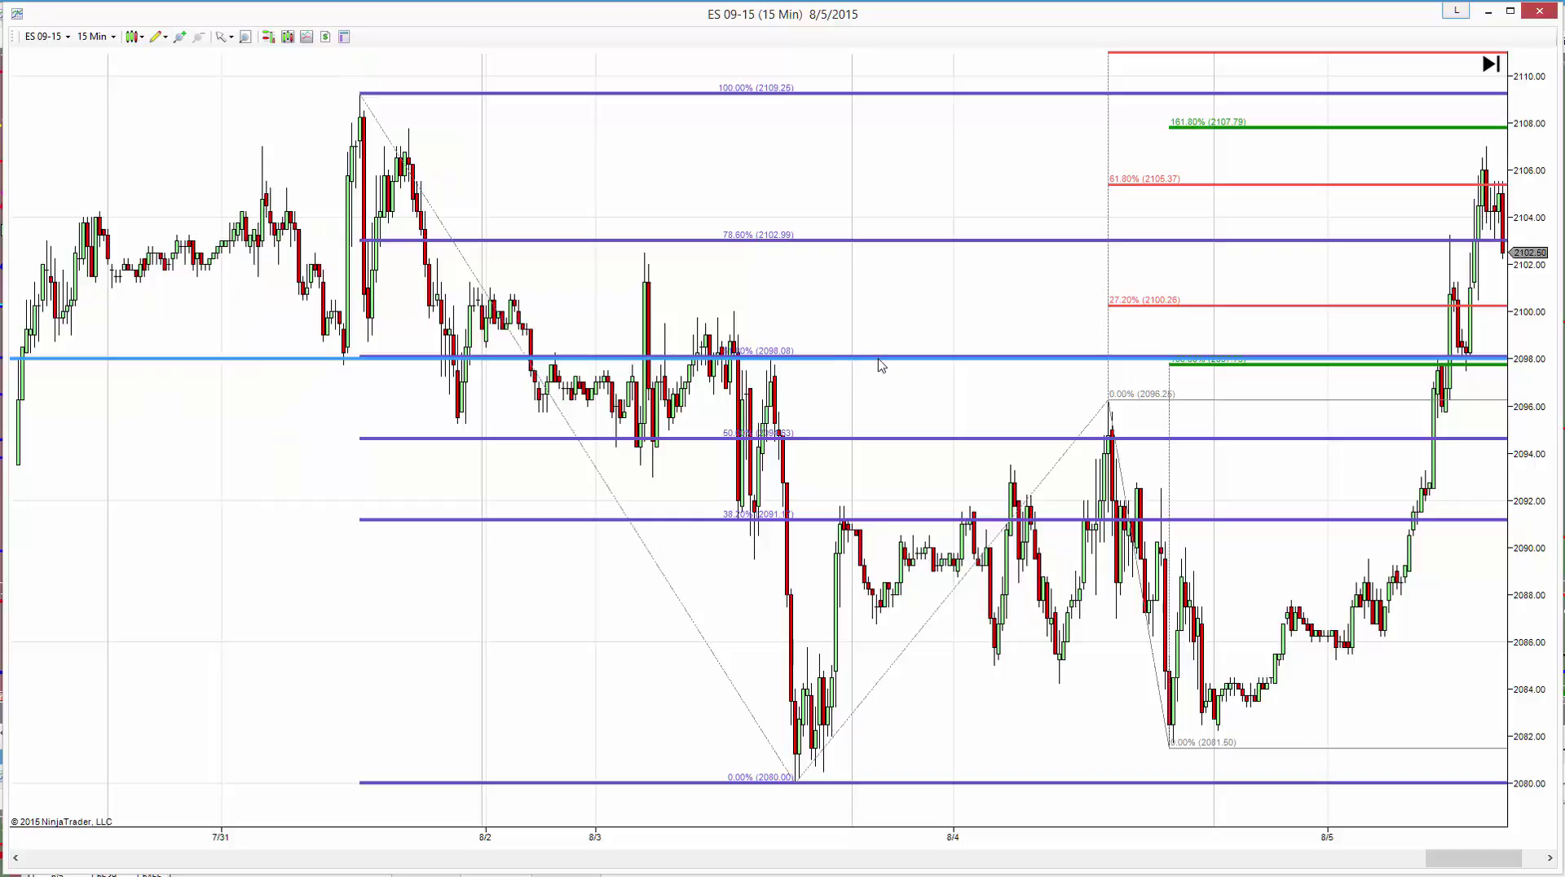
left_click_drag(879, 359, 880, 373)
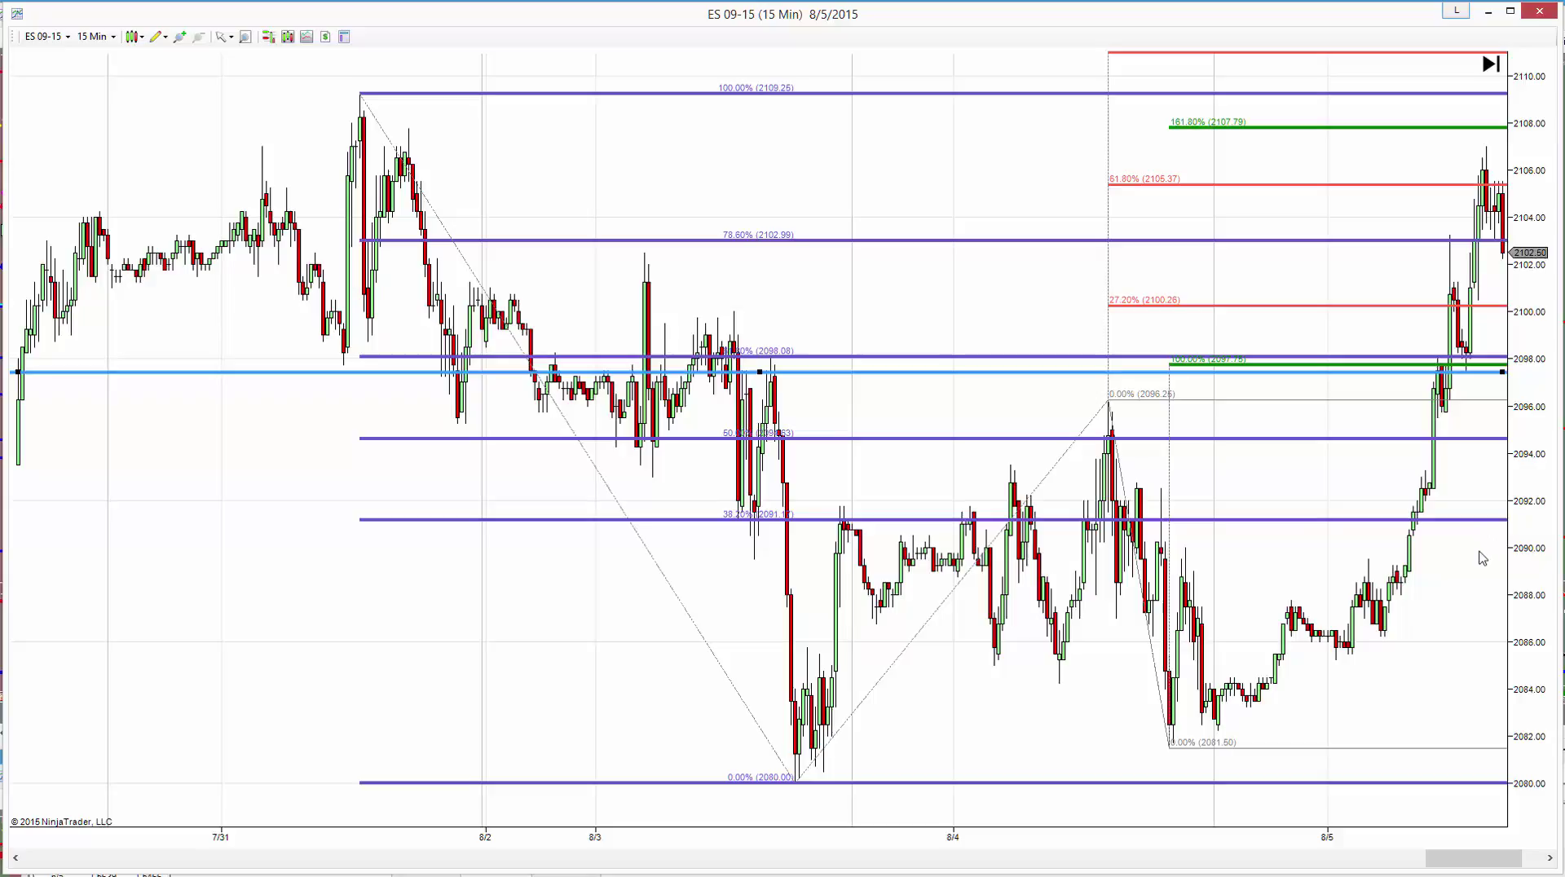
Step: Draw a second horizontal line through the 8/3 spike high at about 2102.50
left_click(1548, 858)
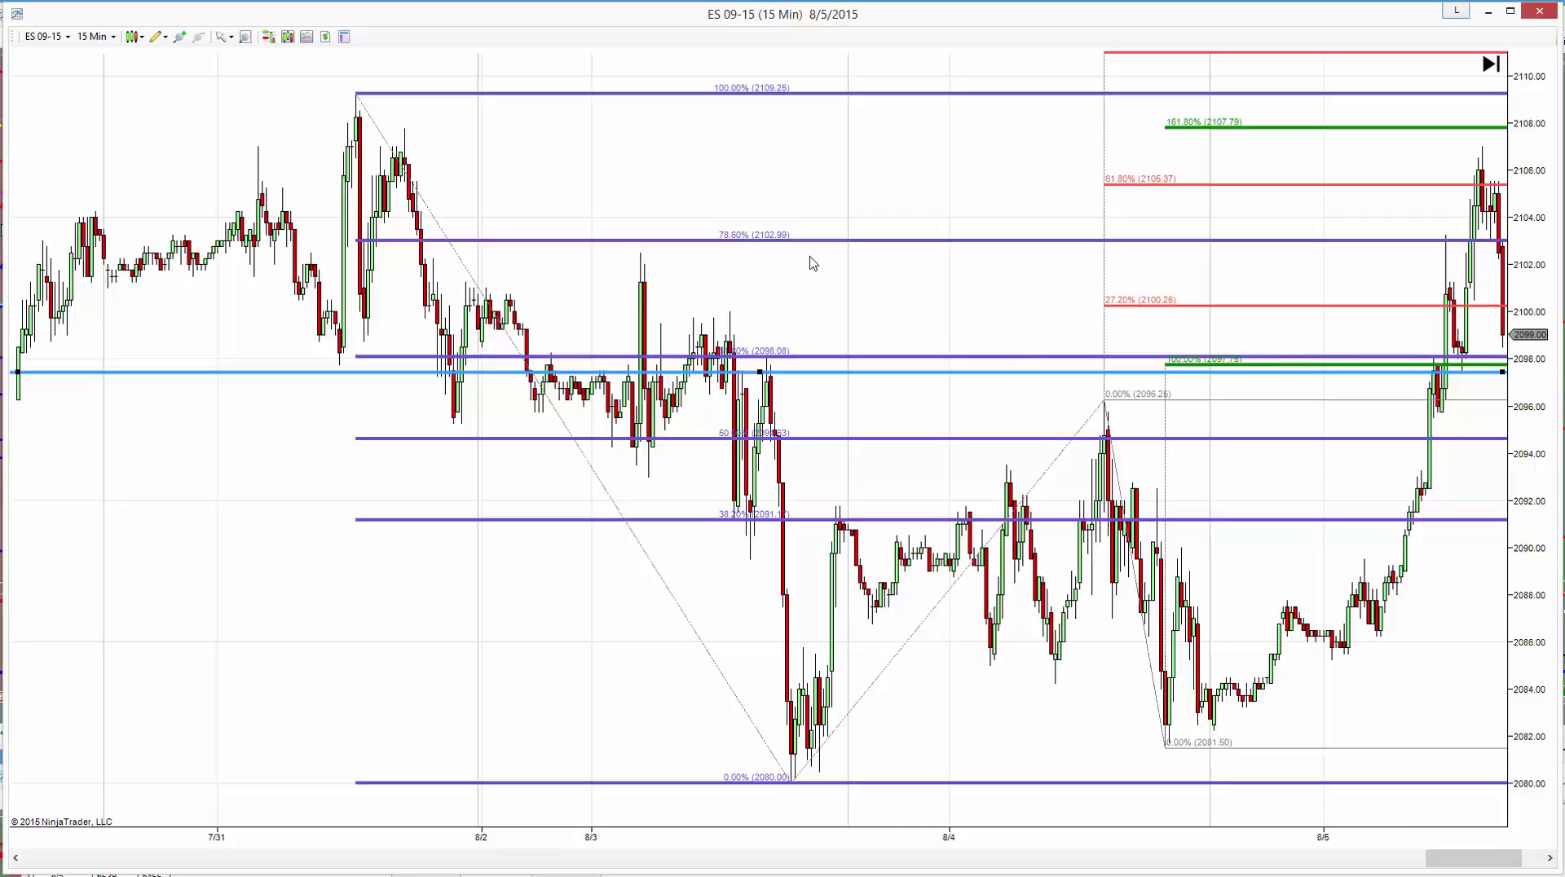
left_click(159, 38)
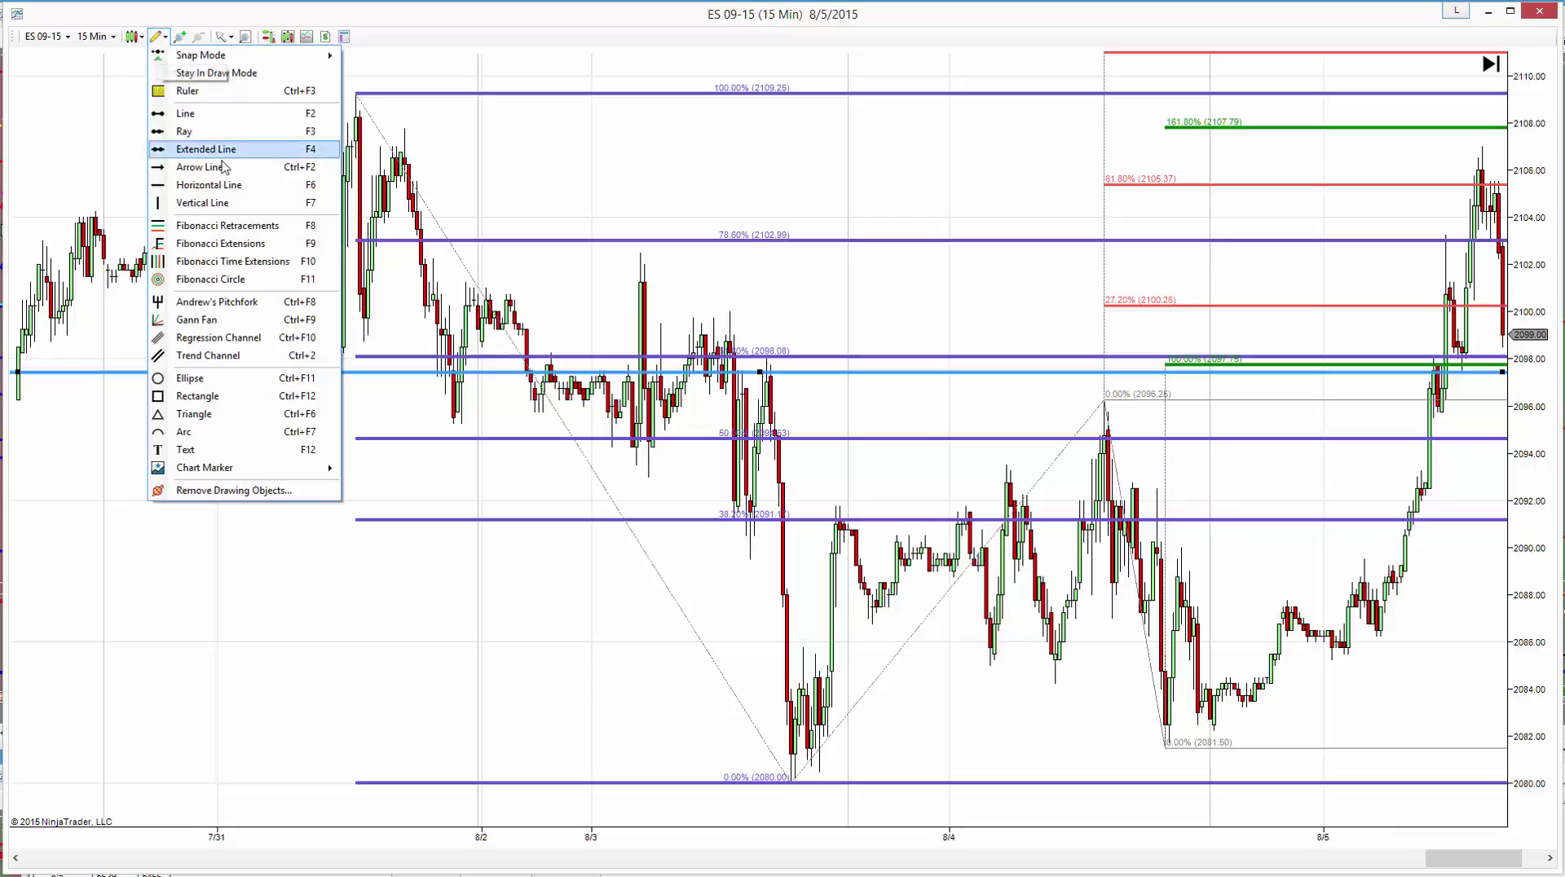
left_click(232, 226)
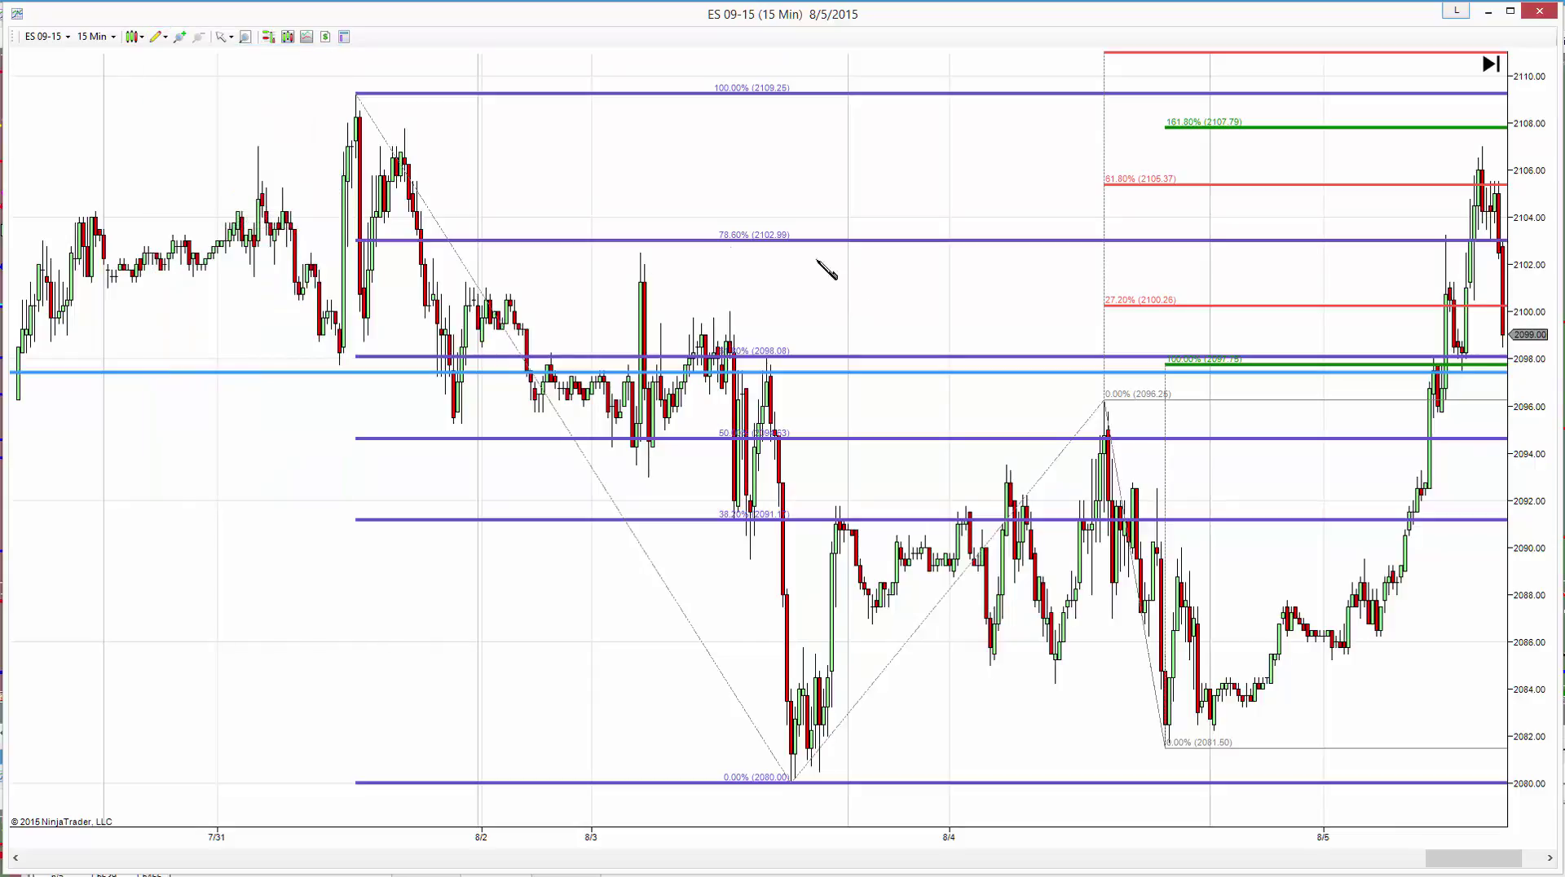
left_click(645, 253)
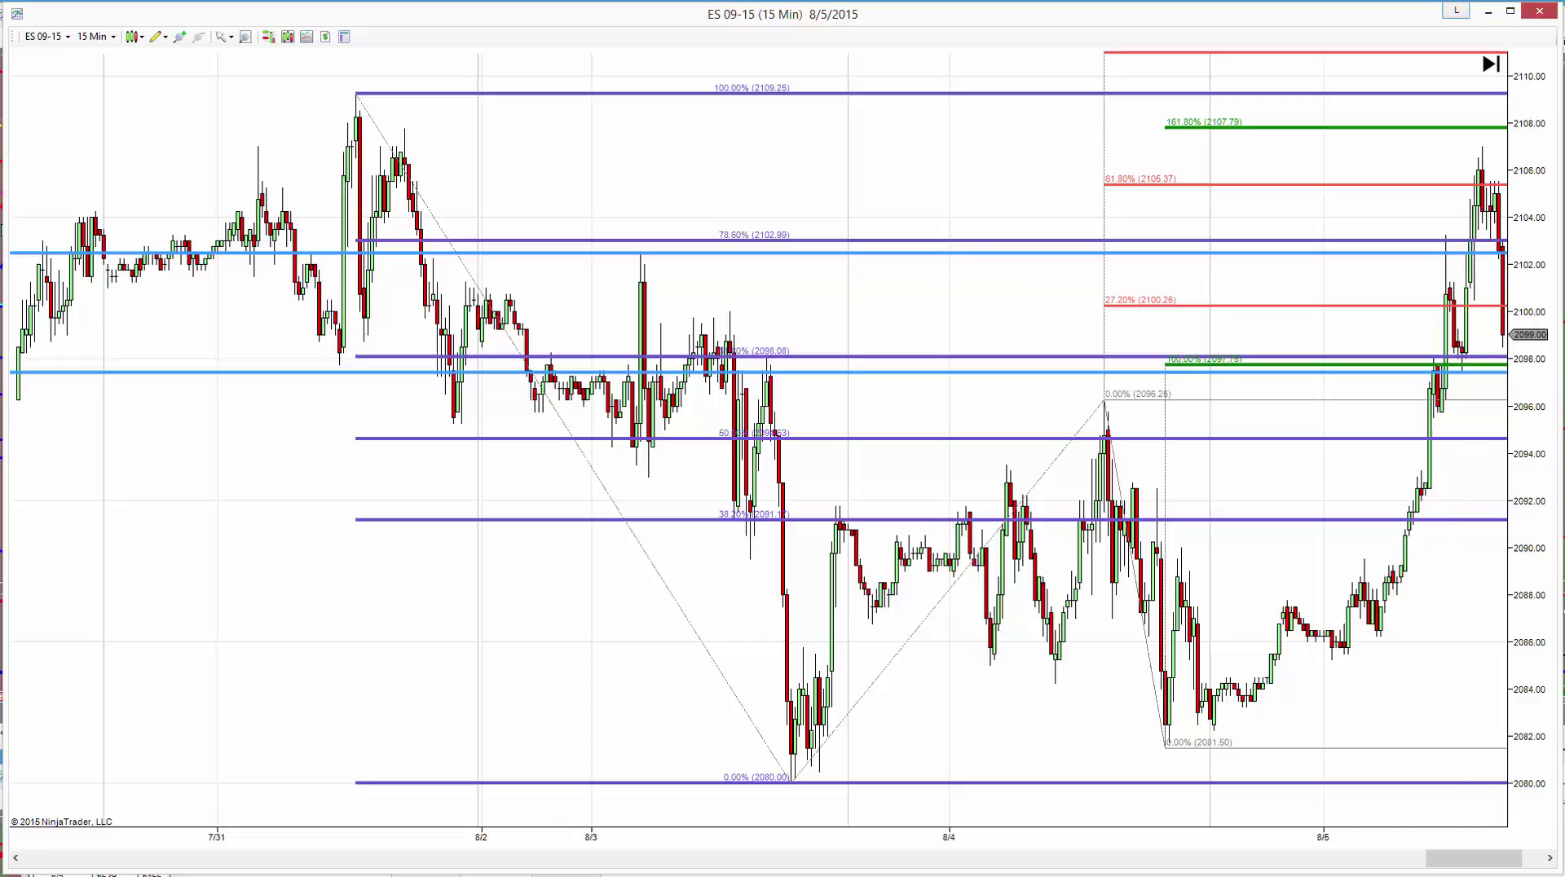
Step: Advance the rest of 8/5 bar by bar and examine price against the lower horizontal line and the 50% and 38.20% retracements
left_click(1548, 858)
left_click(1548, 858)
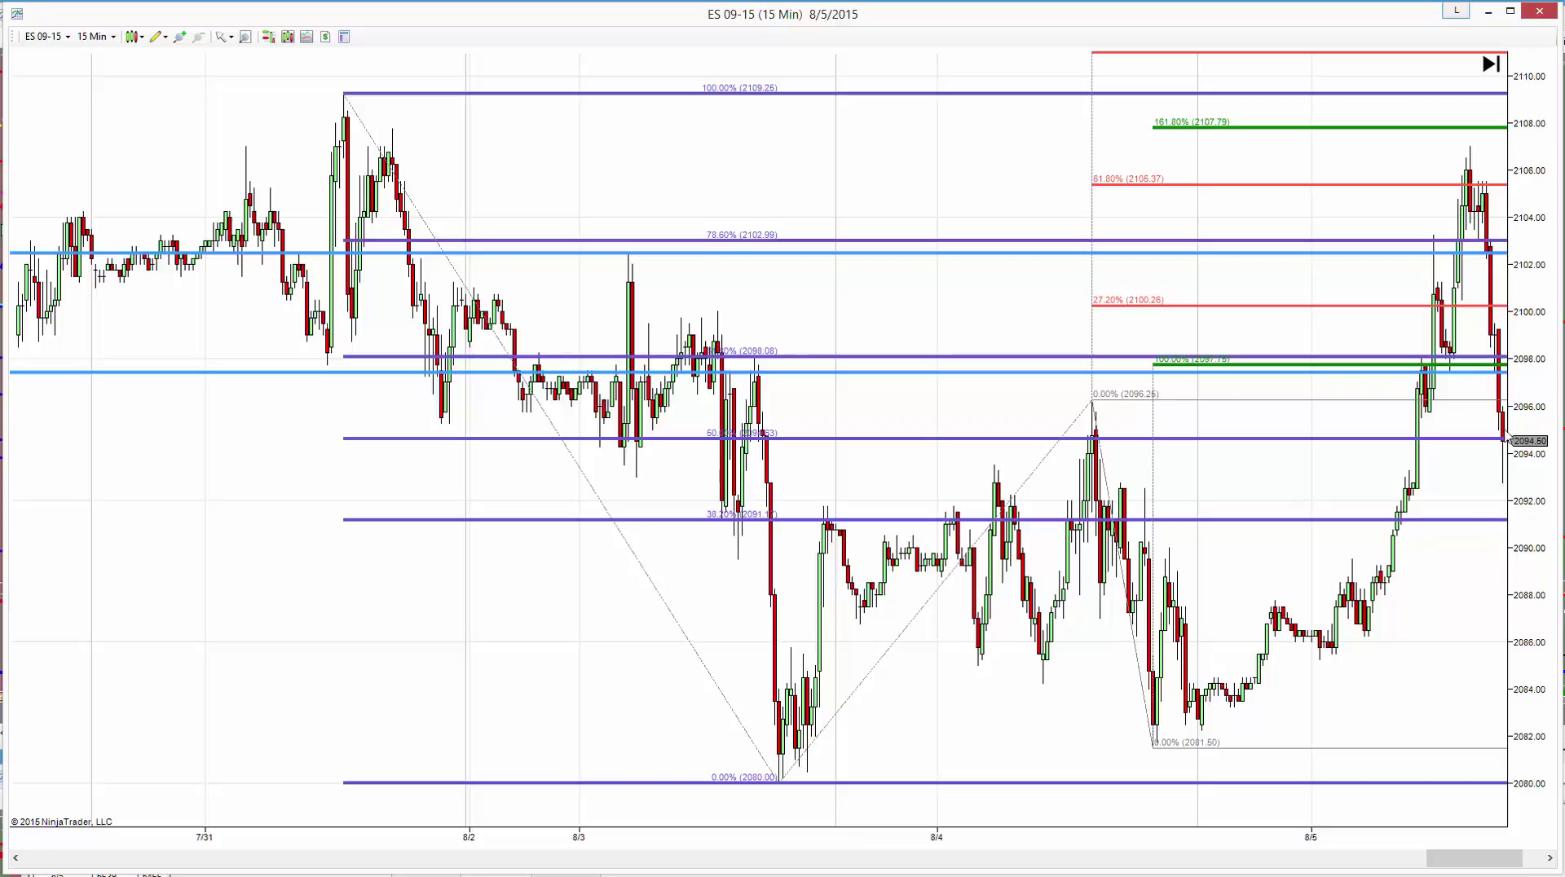
left_click(1550, 858)
left_click(1550, 858)
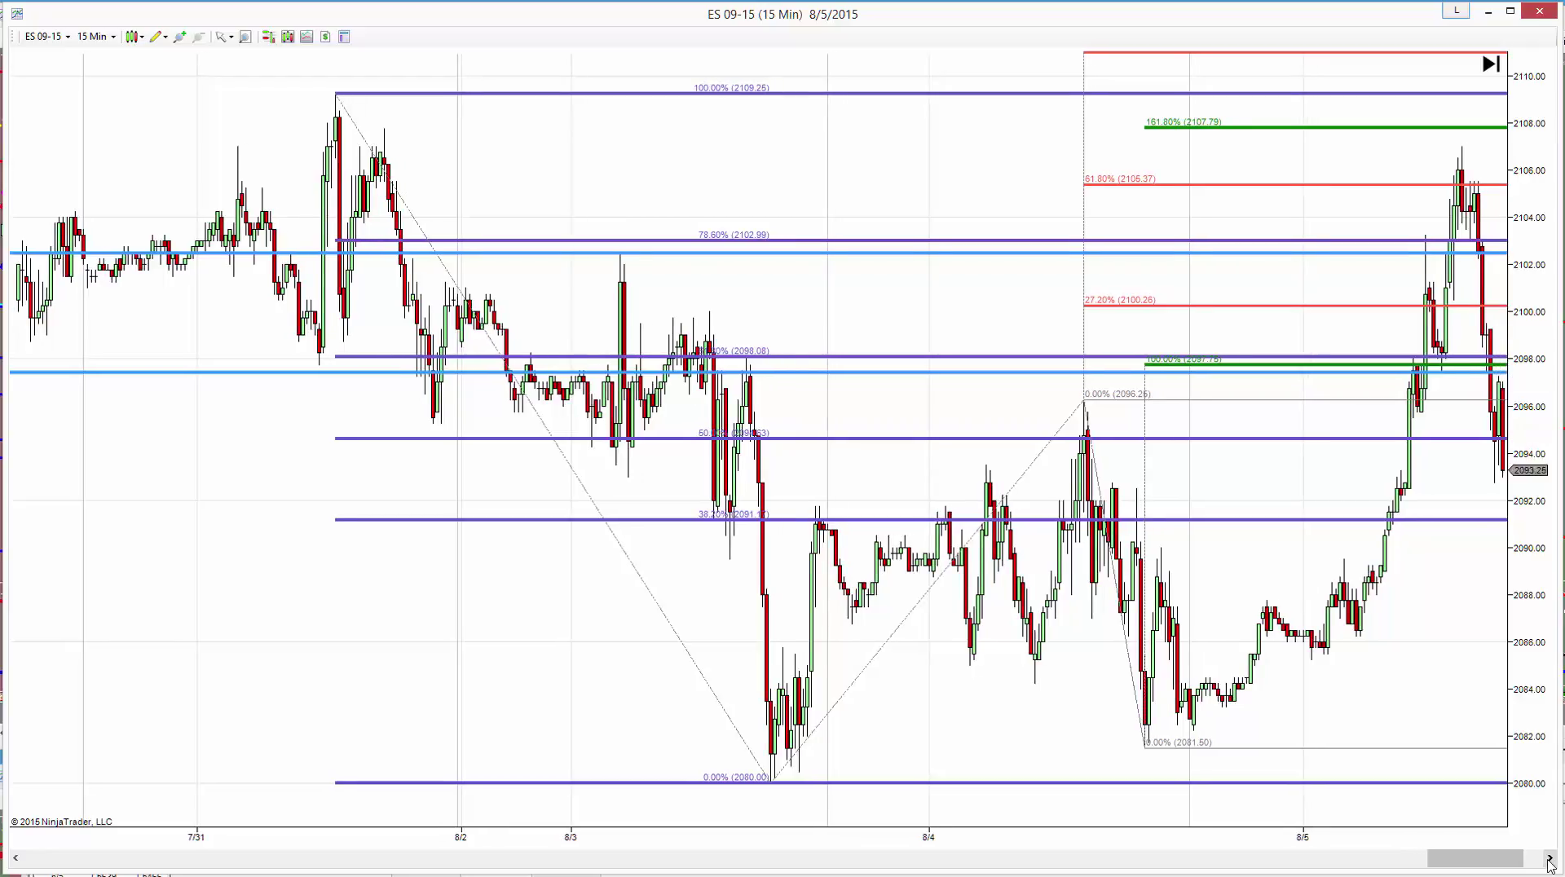
left_click(1550, 858)
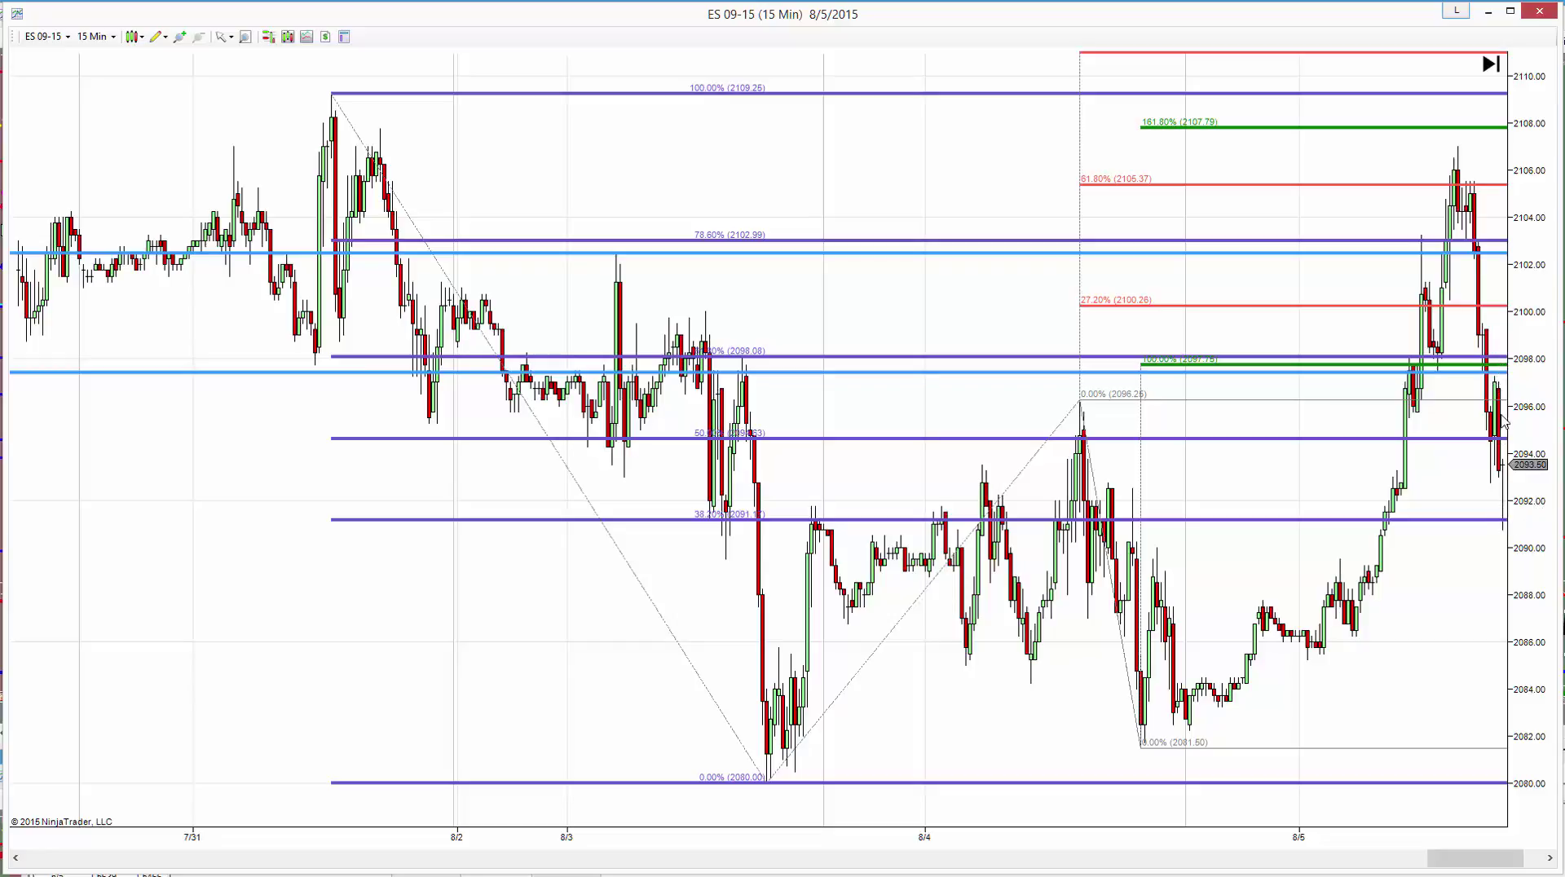
left_click(1551, 859)
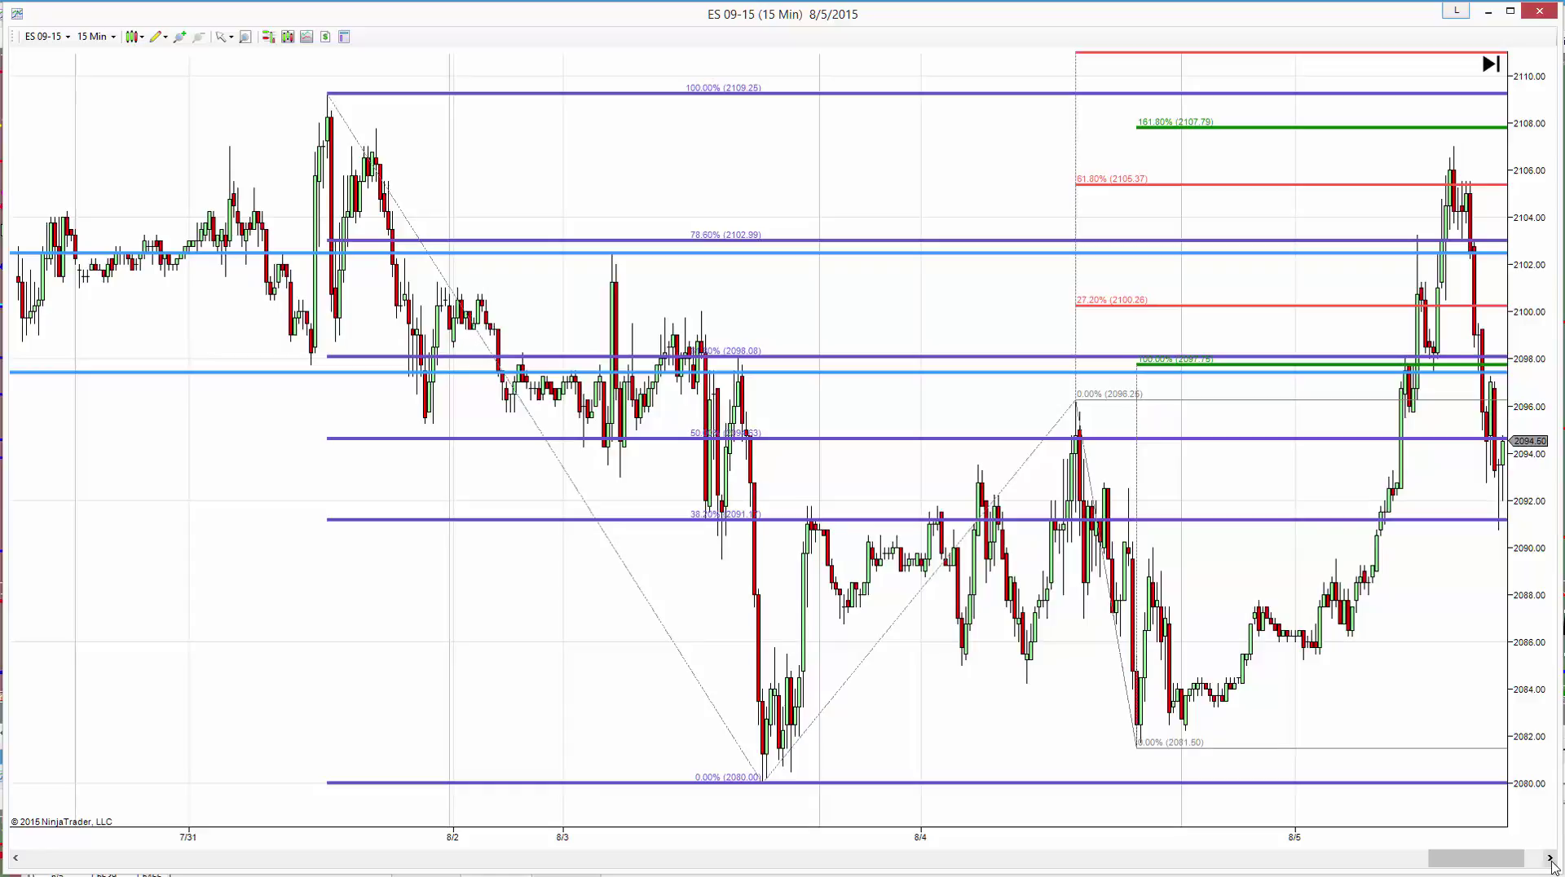
left_click(1551, 860)
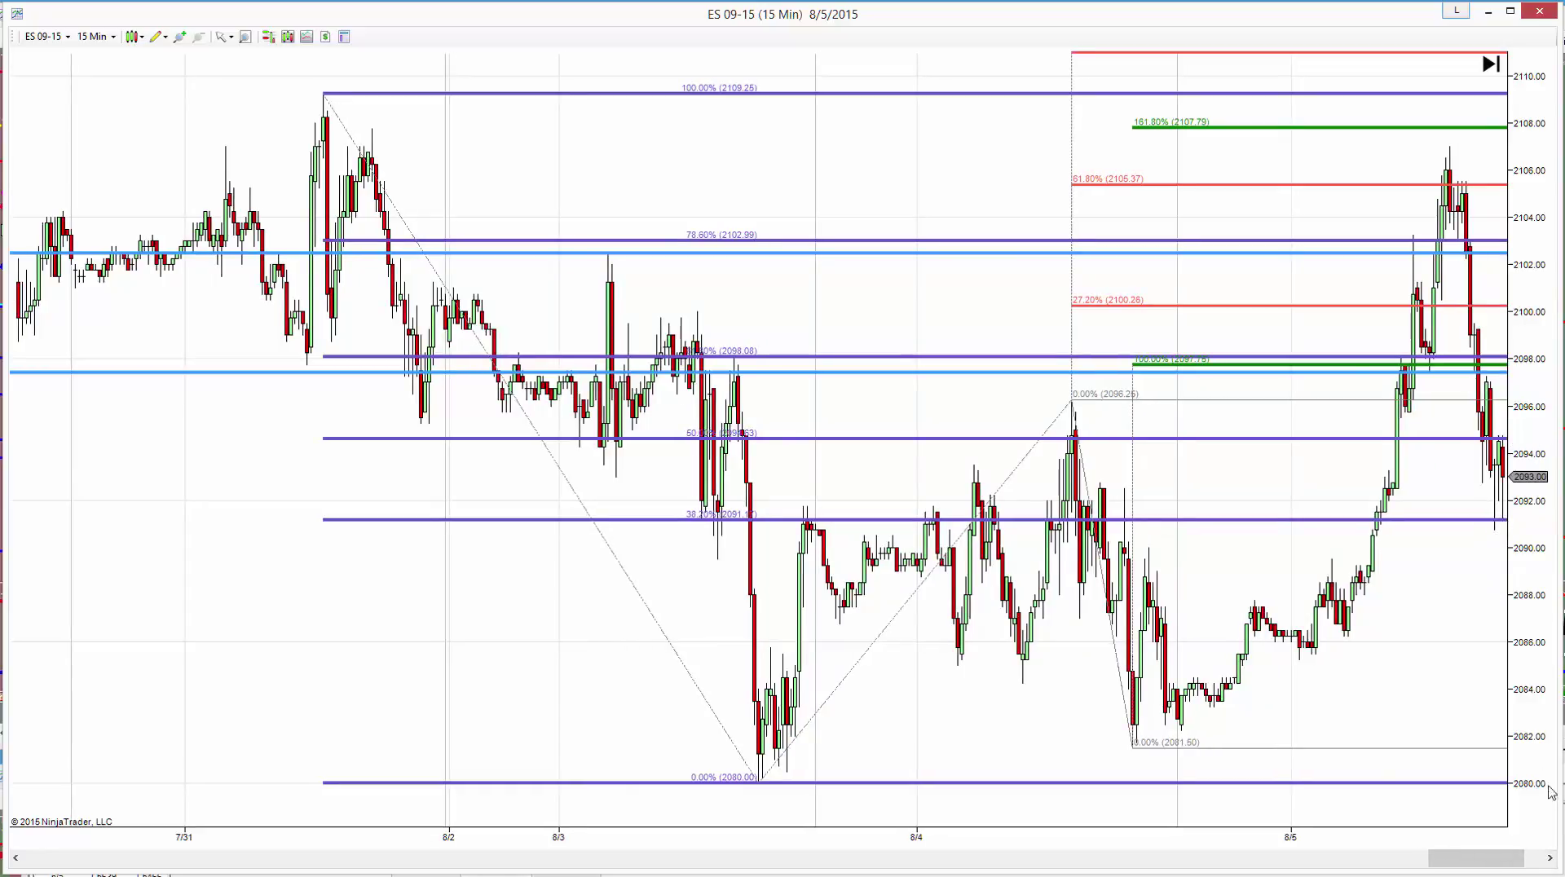
left_click(1550, 860)
left_click(1551, 860)
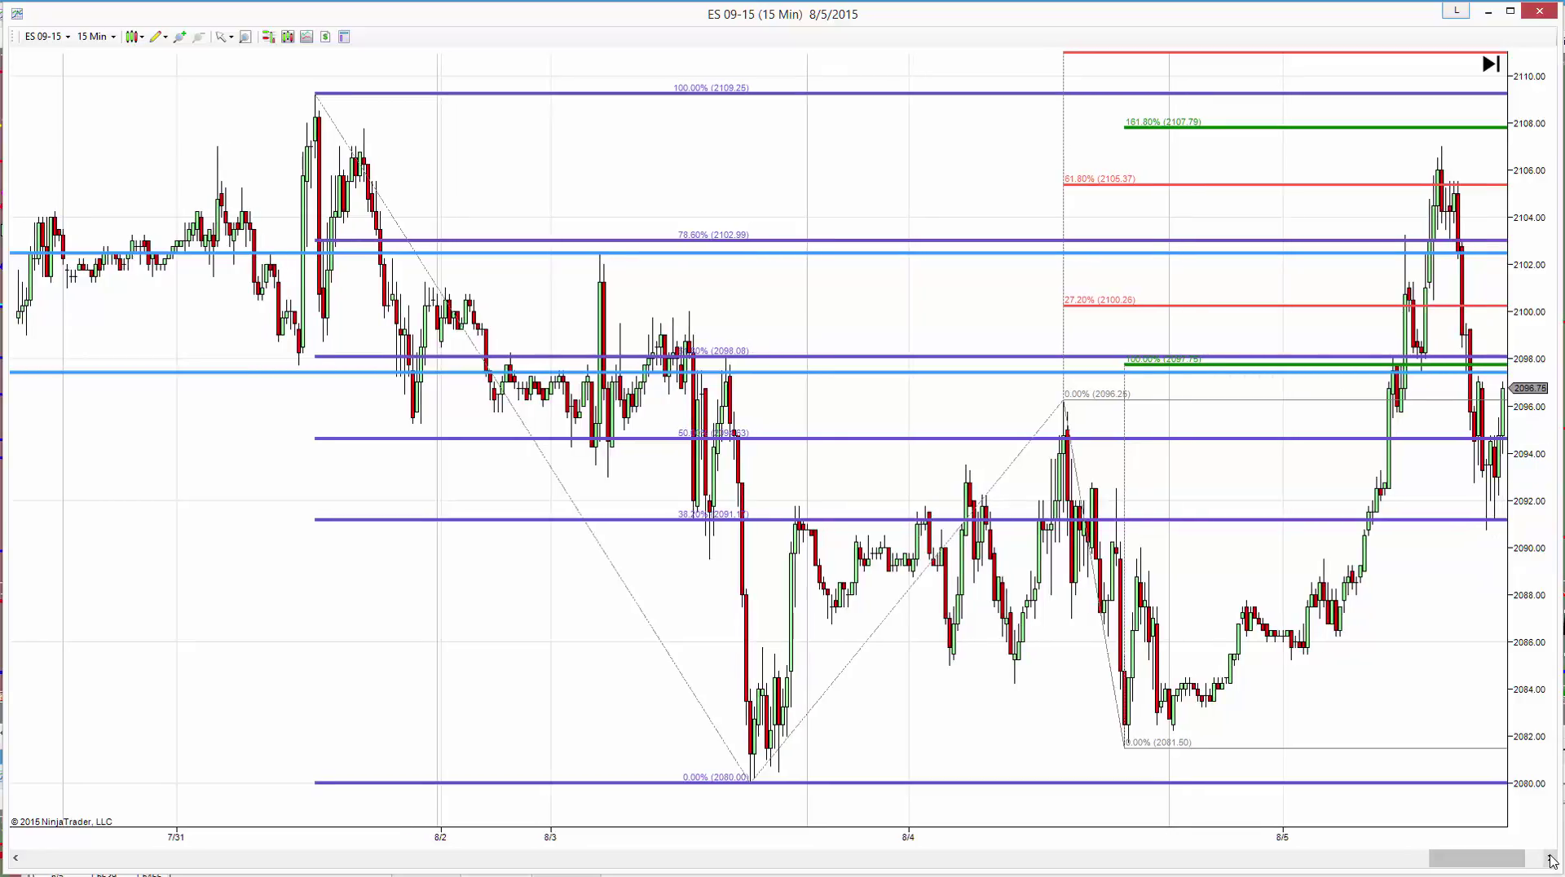
left_click(1551, 860)
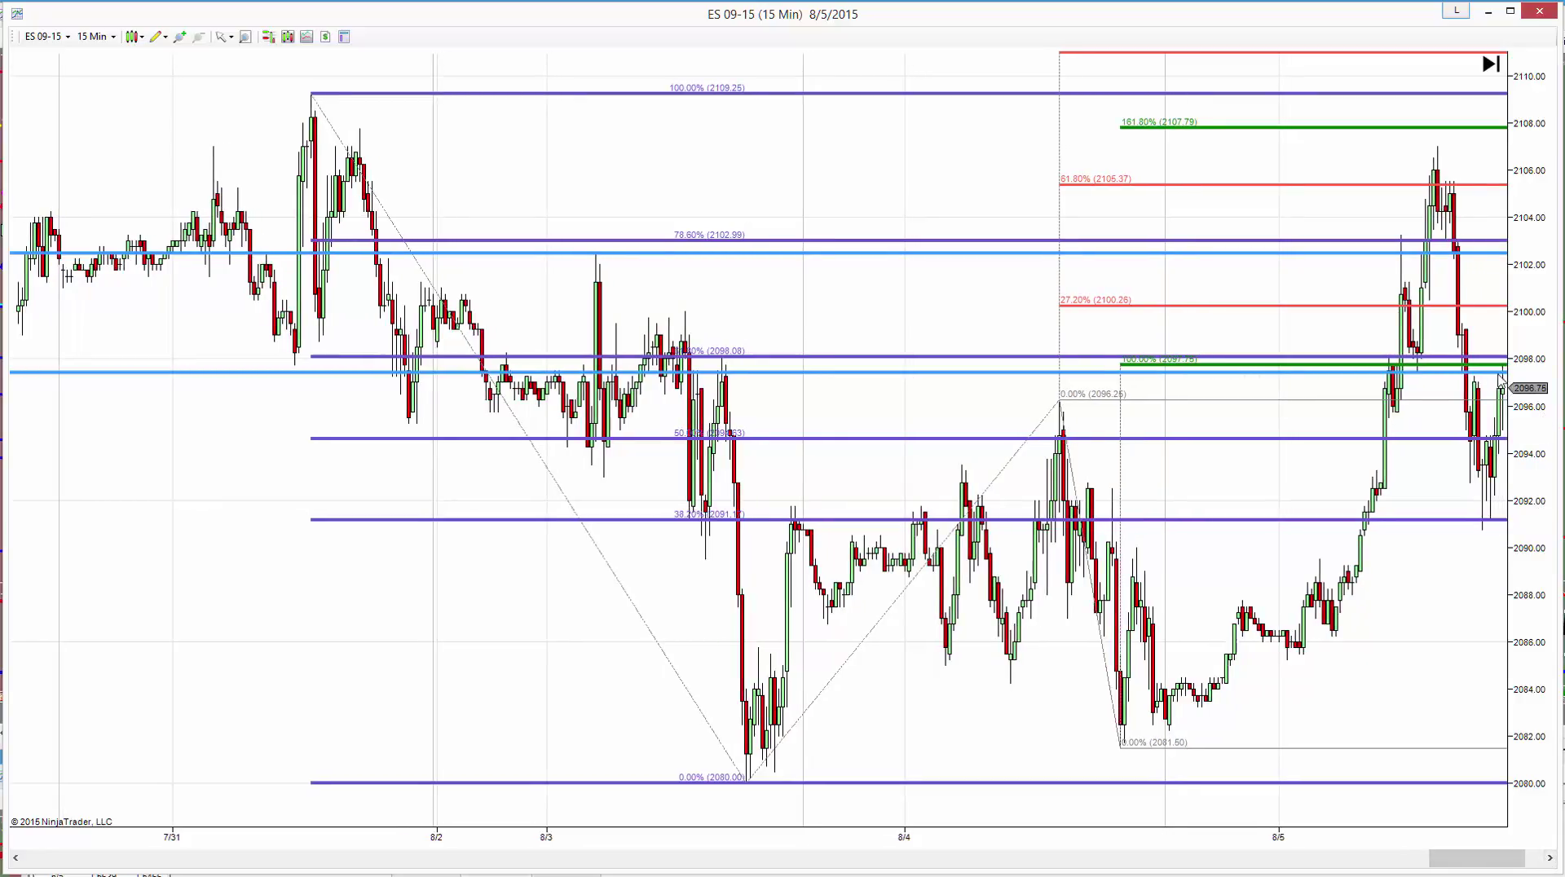
left_click(1550, 860)
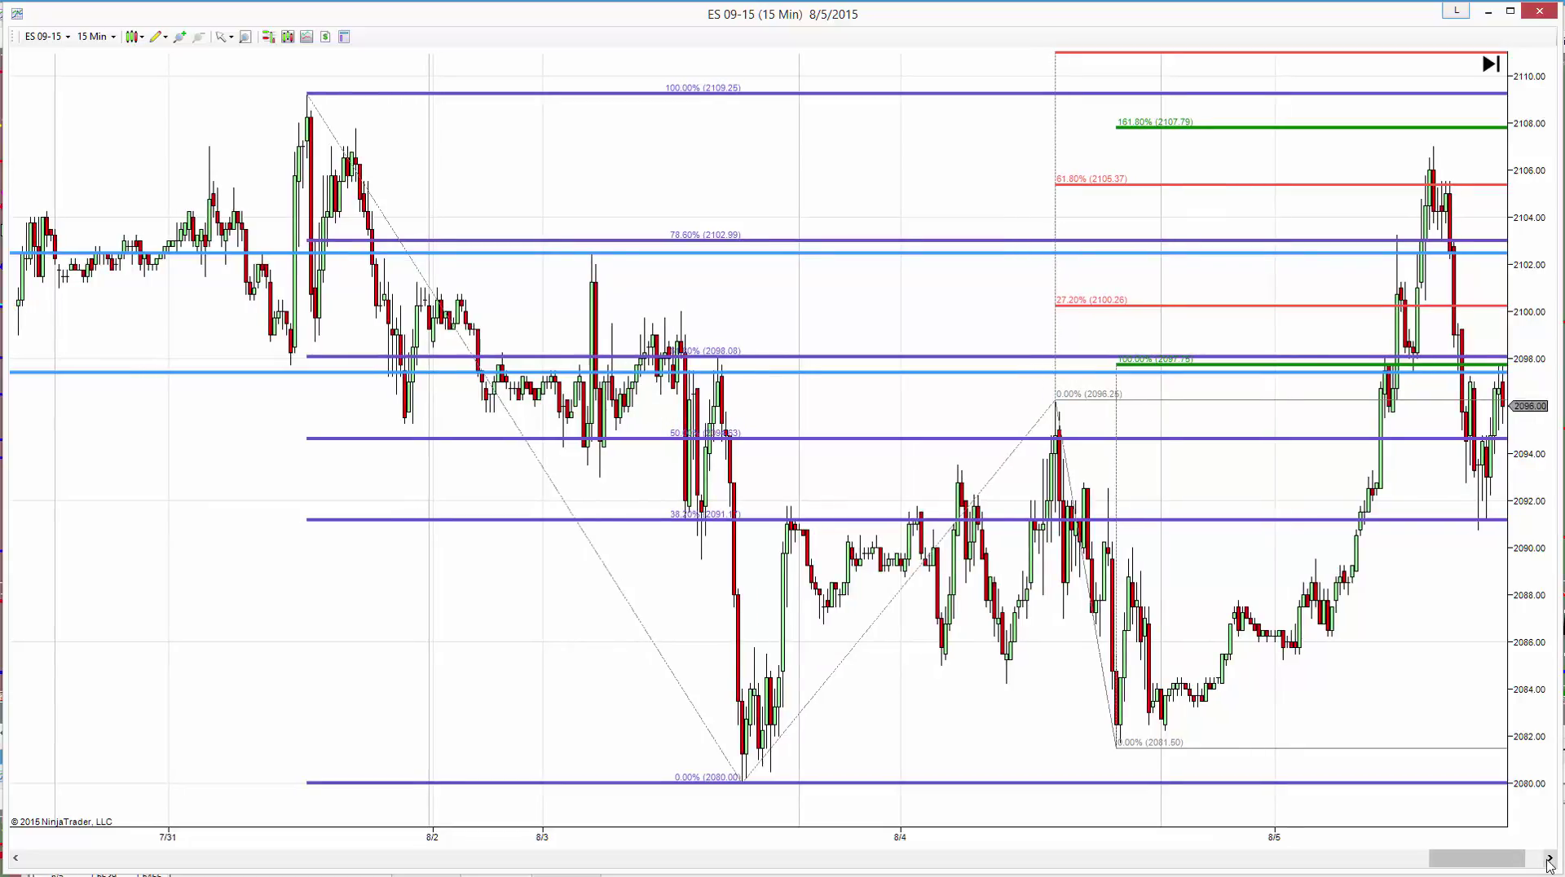
left_click(1551, 859)
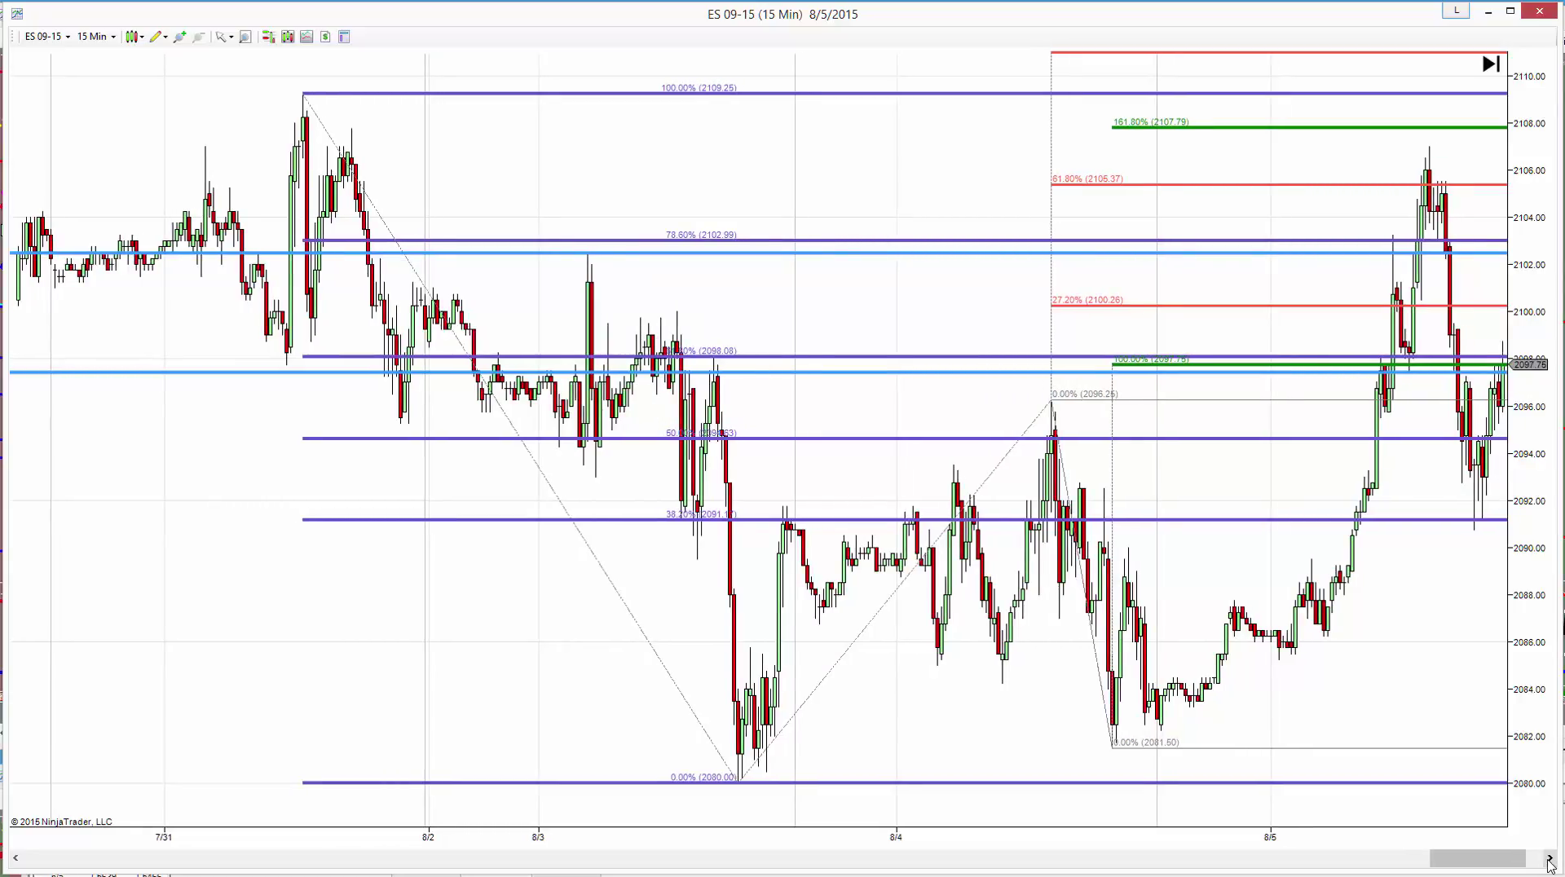
left_click(1551, 859)
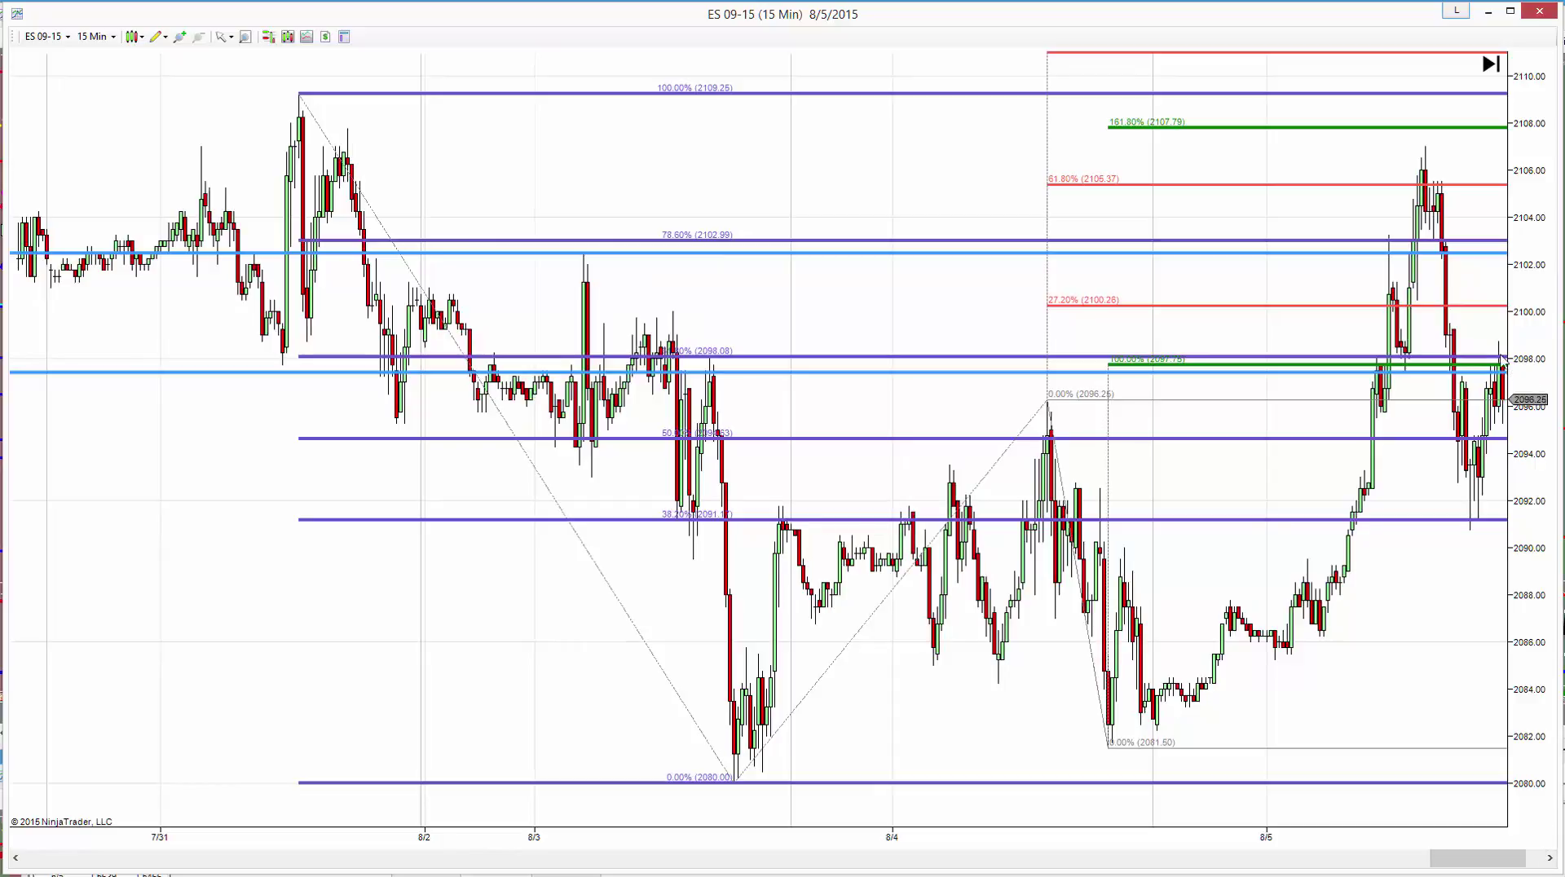
left_click(1549, 859)
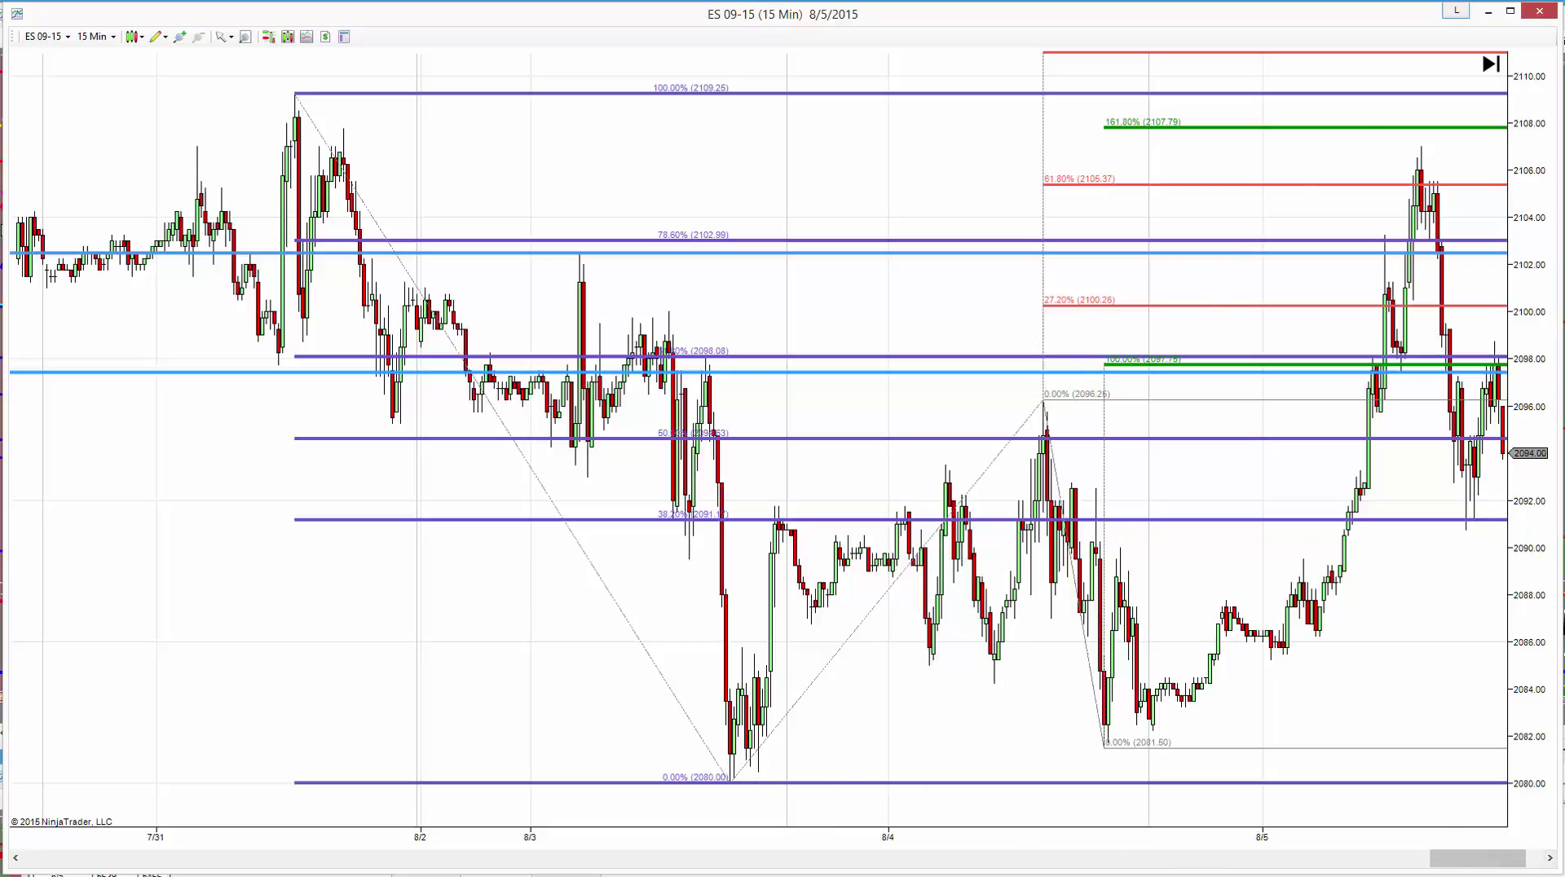
Step: Advance the chart through 8/6 to the latest bar and examine price around the 38.20% retracement and the lower horizontal line
left_click(1550, 858)
left_click(1550, 859)
left_click(1550, 858)
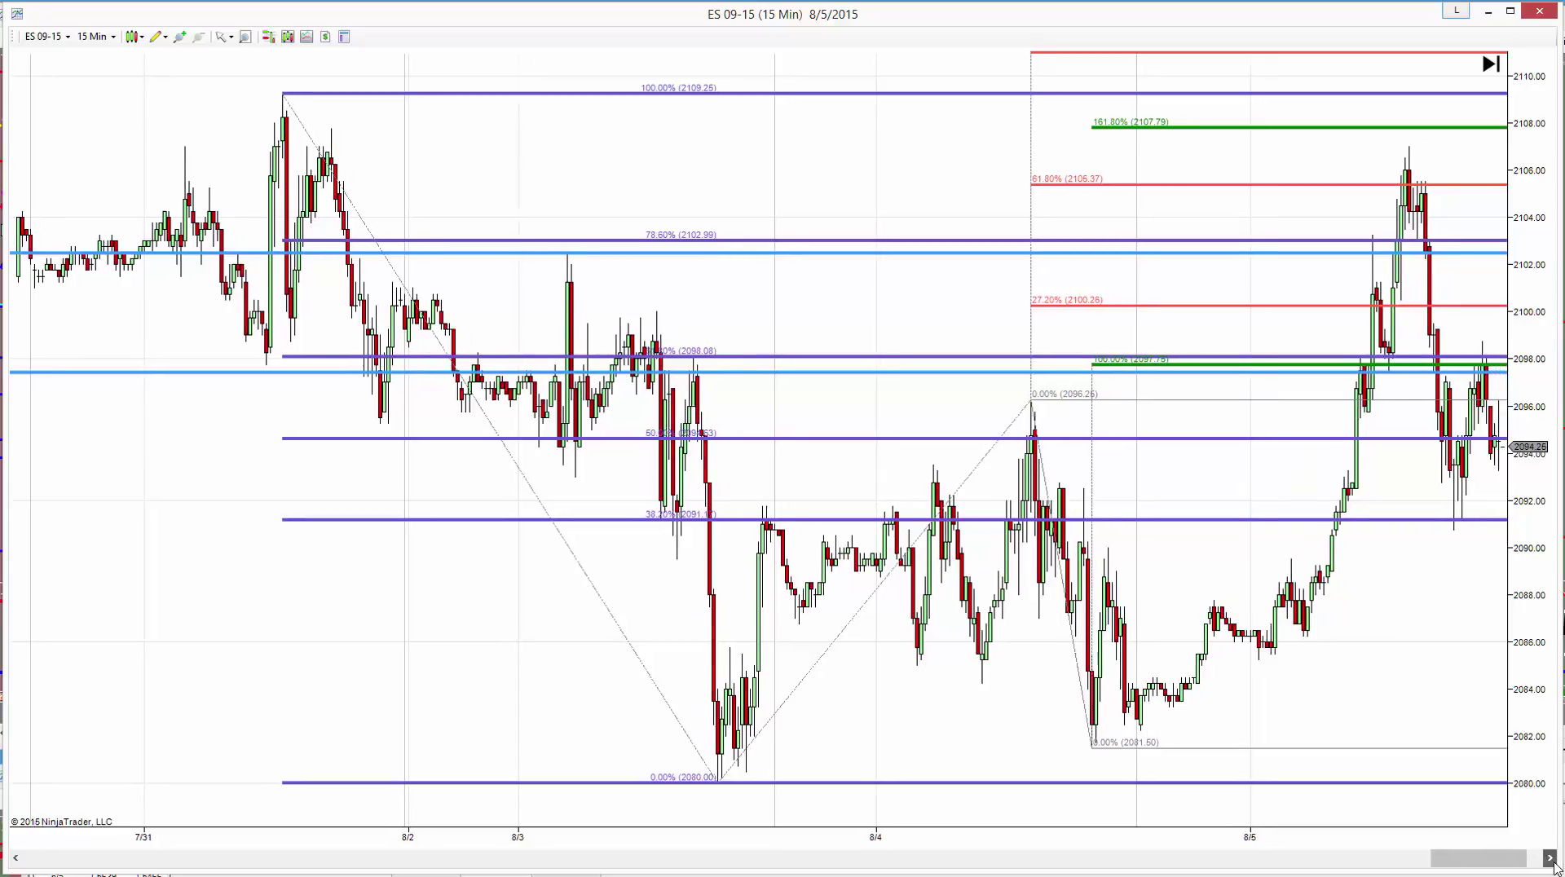
left_click(1550, 858)
left_click(1551, 859)
left_click(1551, 859)
left_click(1550, 859)
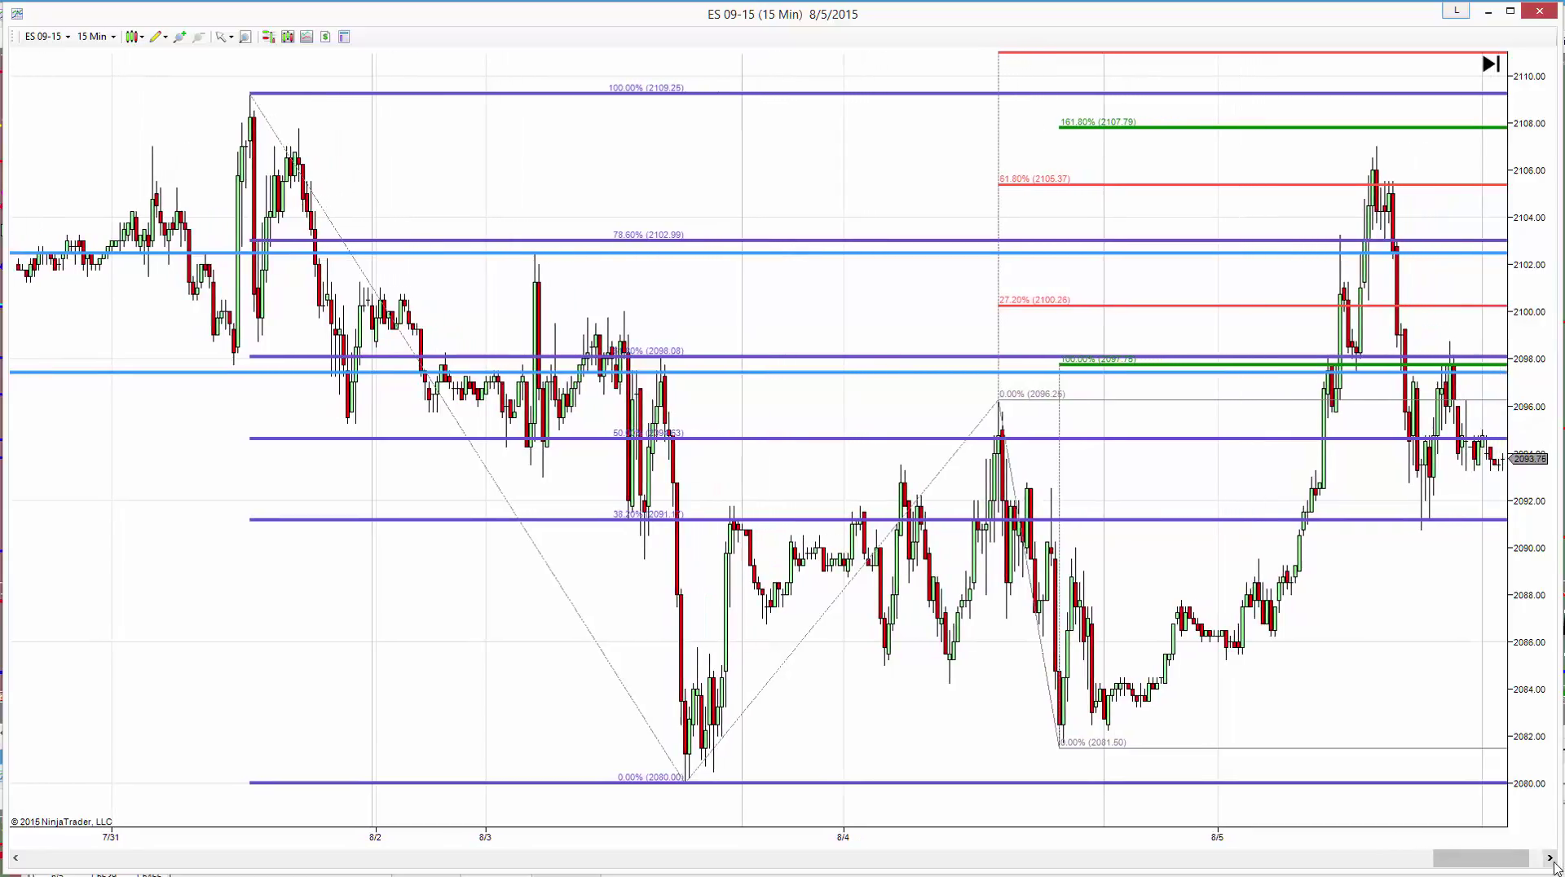
left_click(1551, 859)
left_click(1550, 858)
left_click(1550, 858)
left_click(1550, 858)
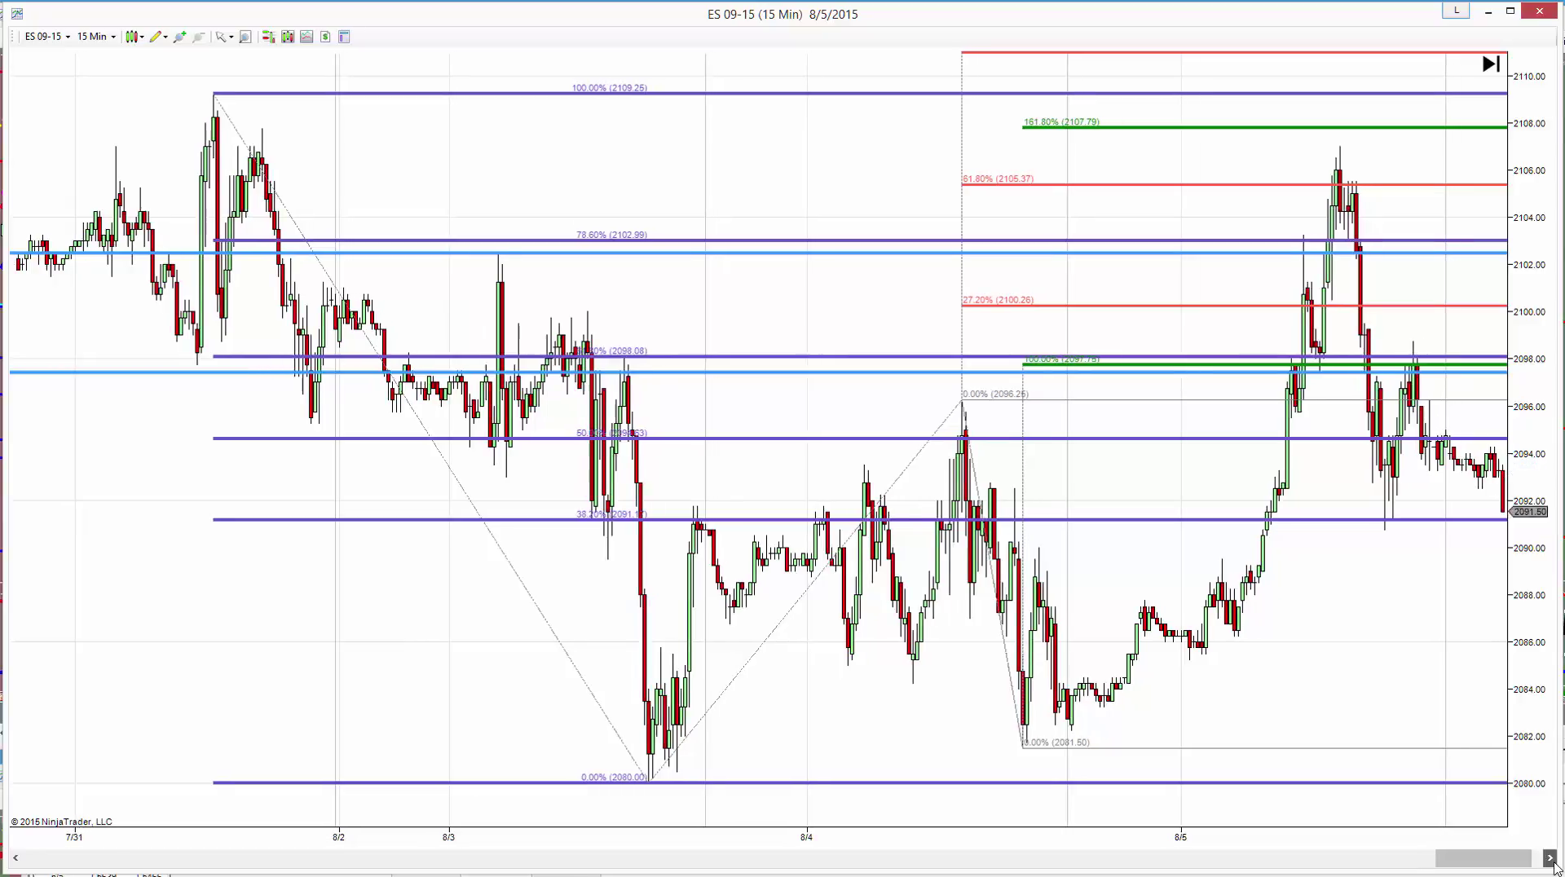
left_click(1550, 858)
left_click(1550, 858)
left_click(1550, 858)
left_click(1550, 858)
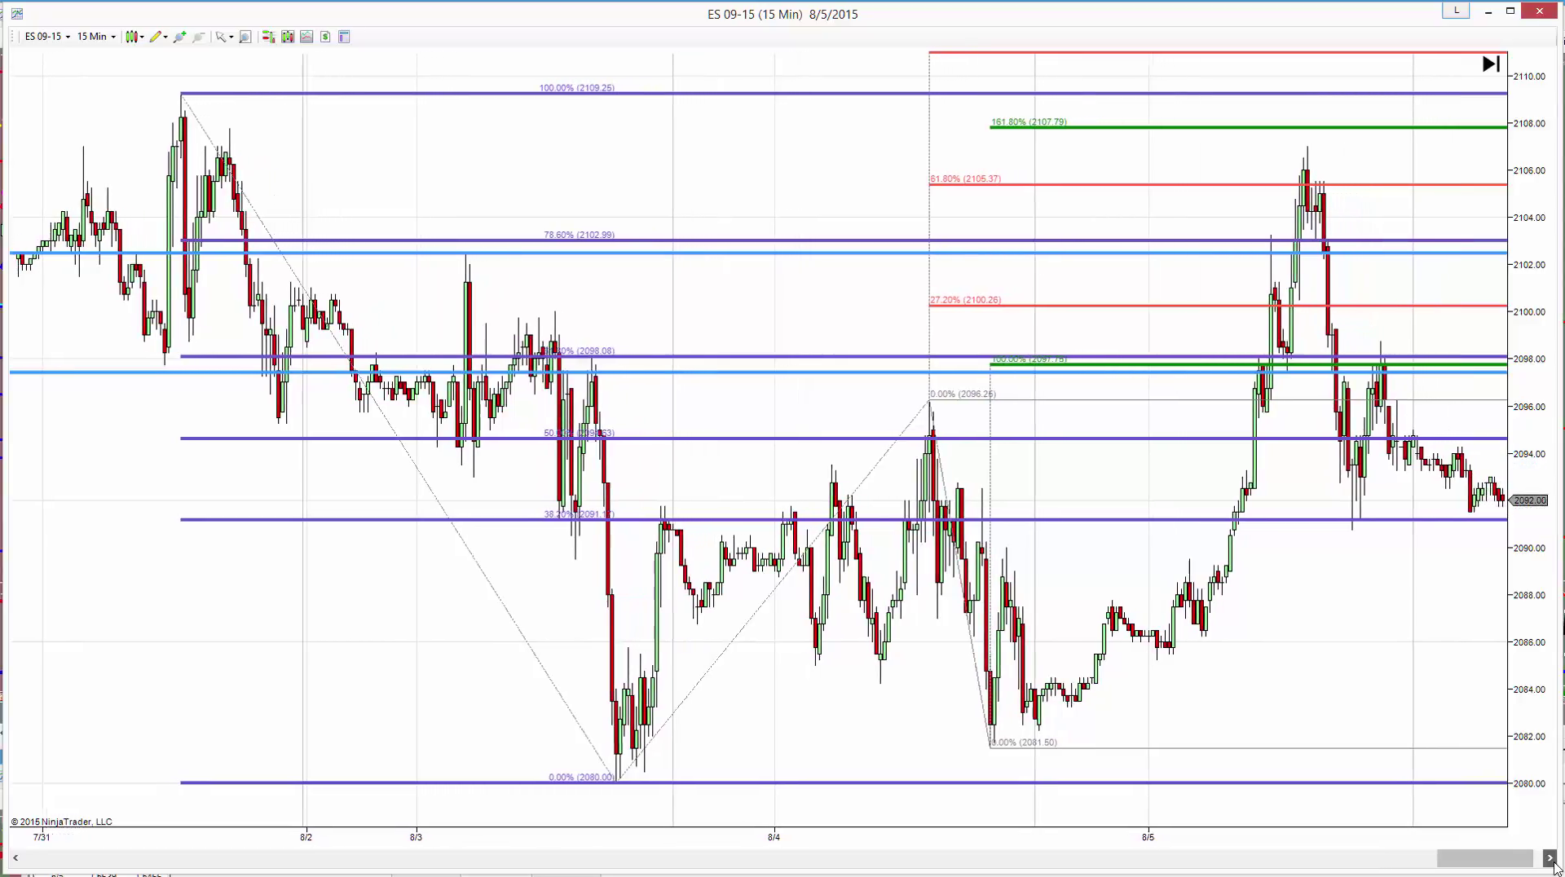
left_click(1550, 858)
left_click(1550, 858)
left_click(1550, 858)
left_click(1550, 858)
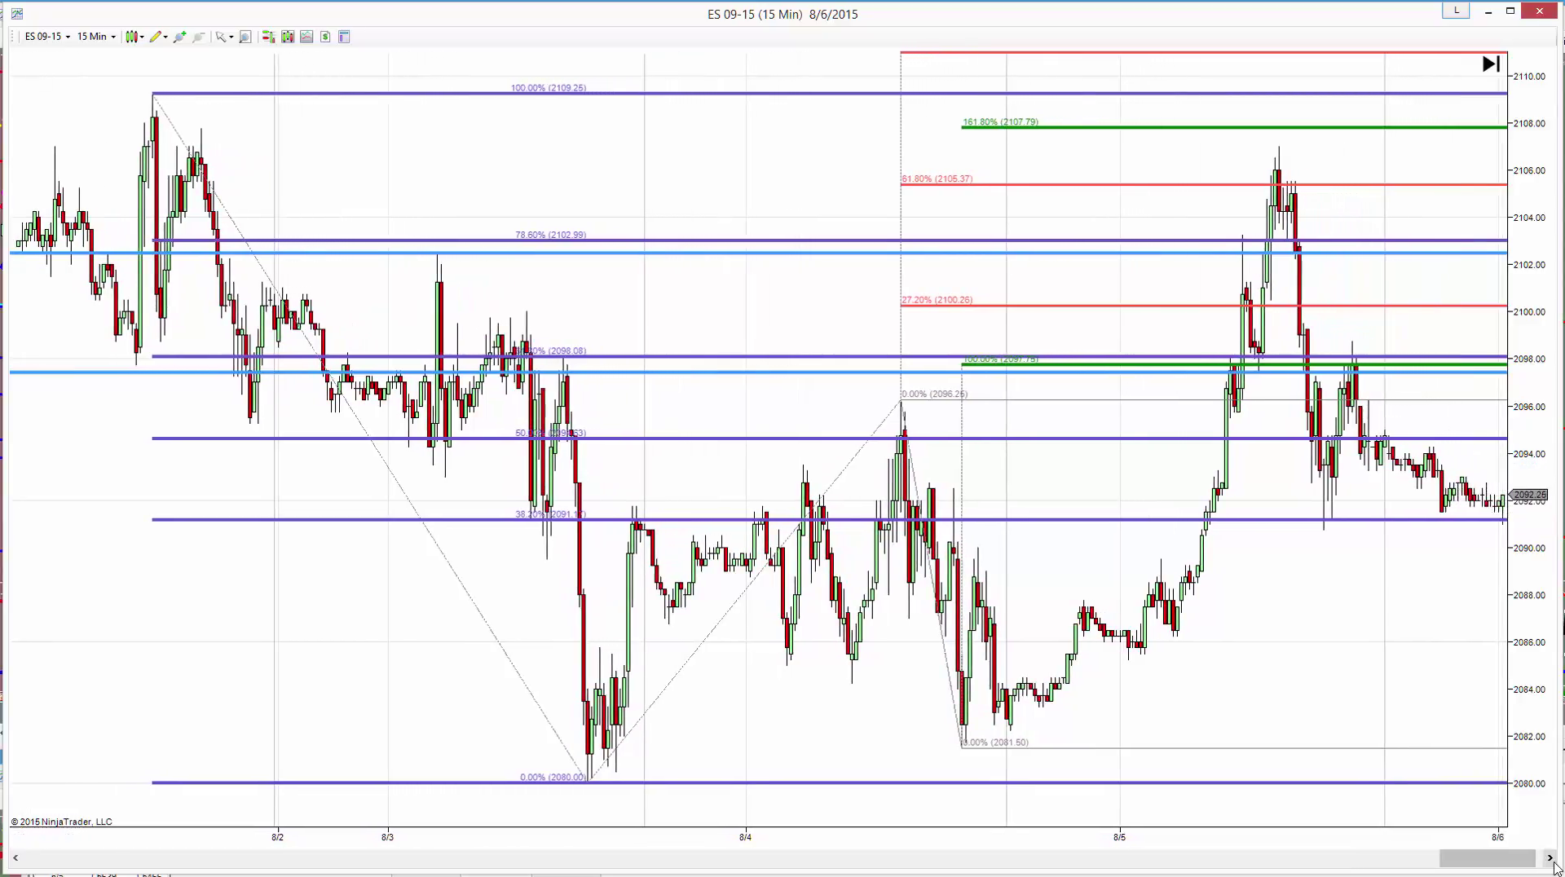
left_click(1550, 858)
left_click(1550, 858)
left_click(1550, 858)
left_click(1549, 858)
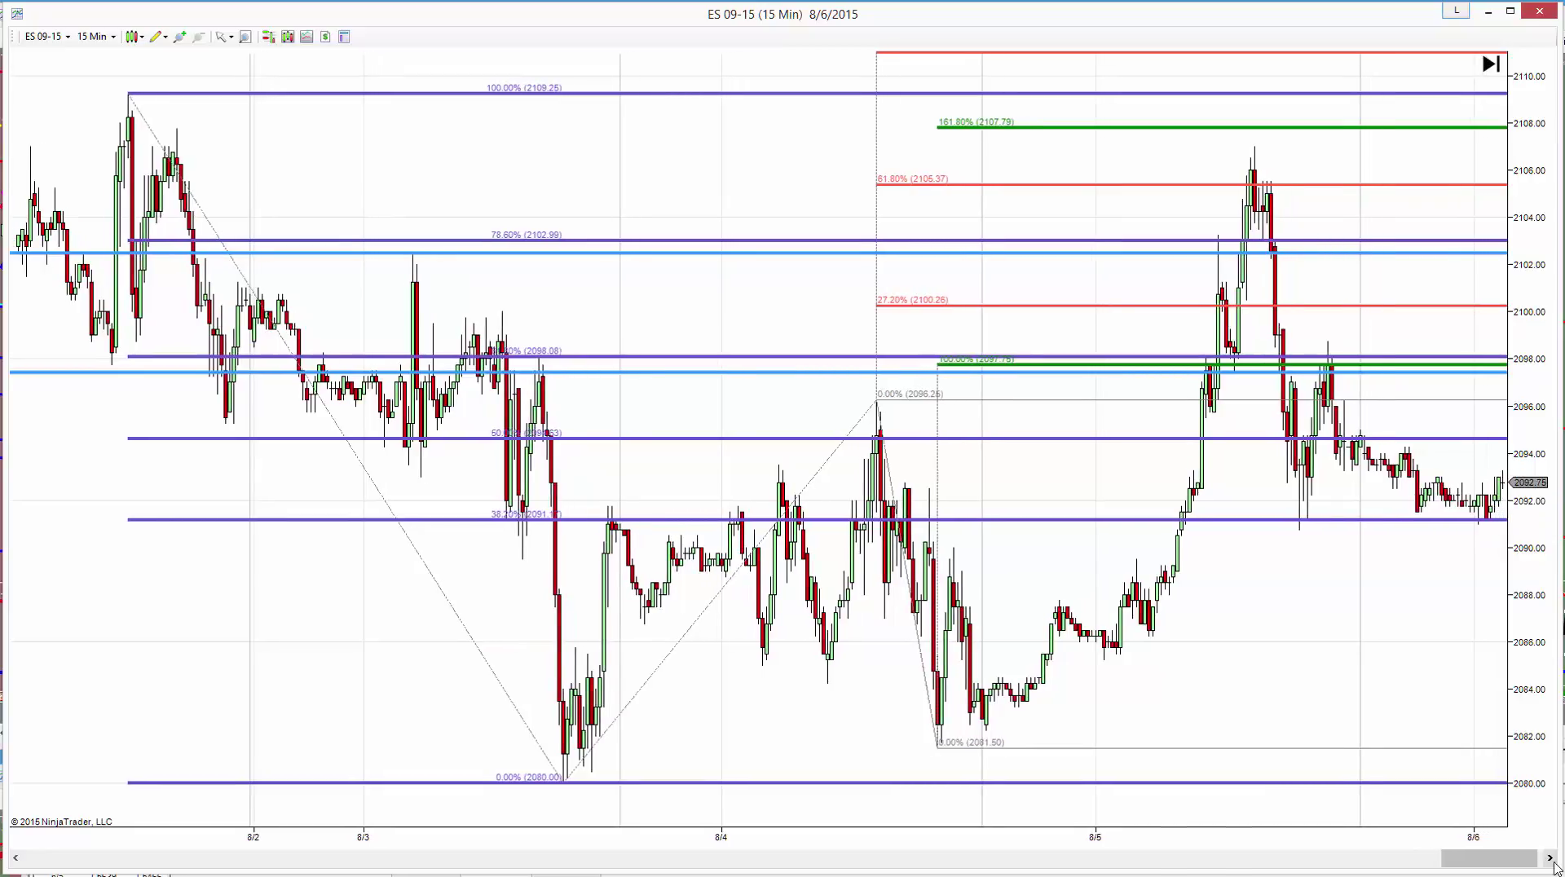
left_click(1550, 858)
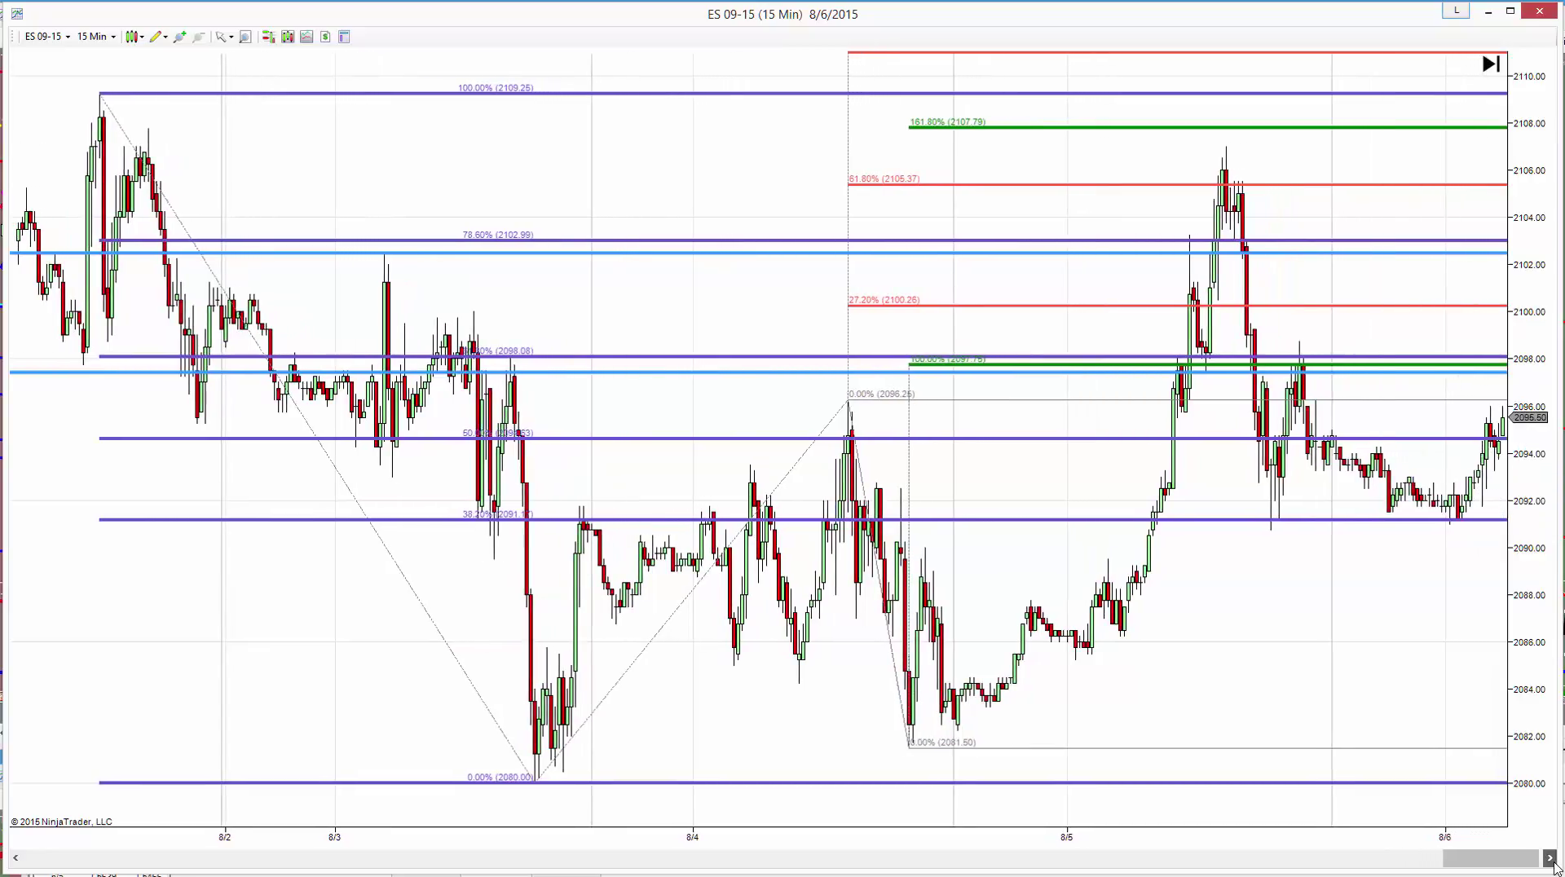
left_click(1550, 858)
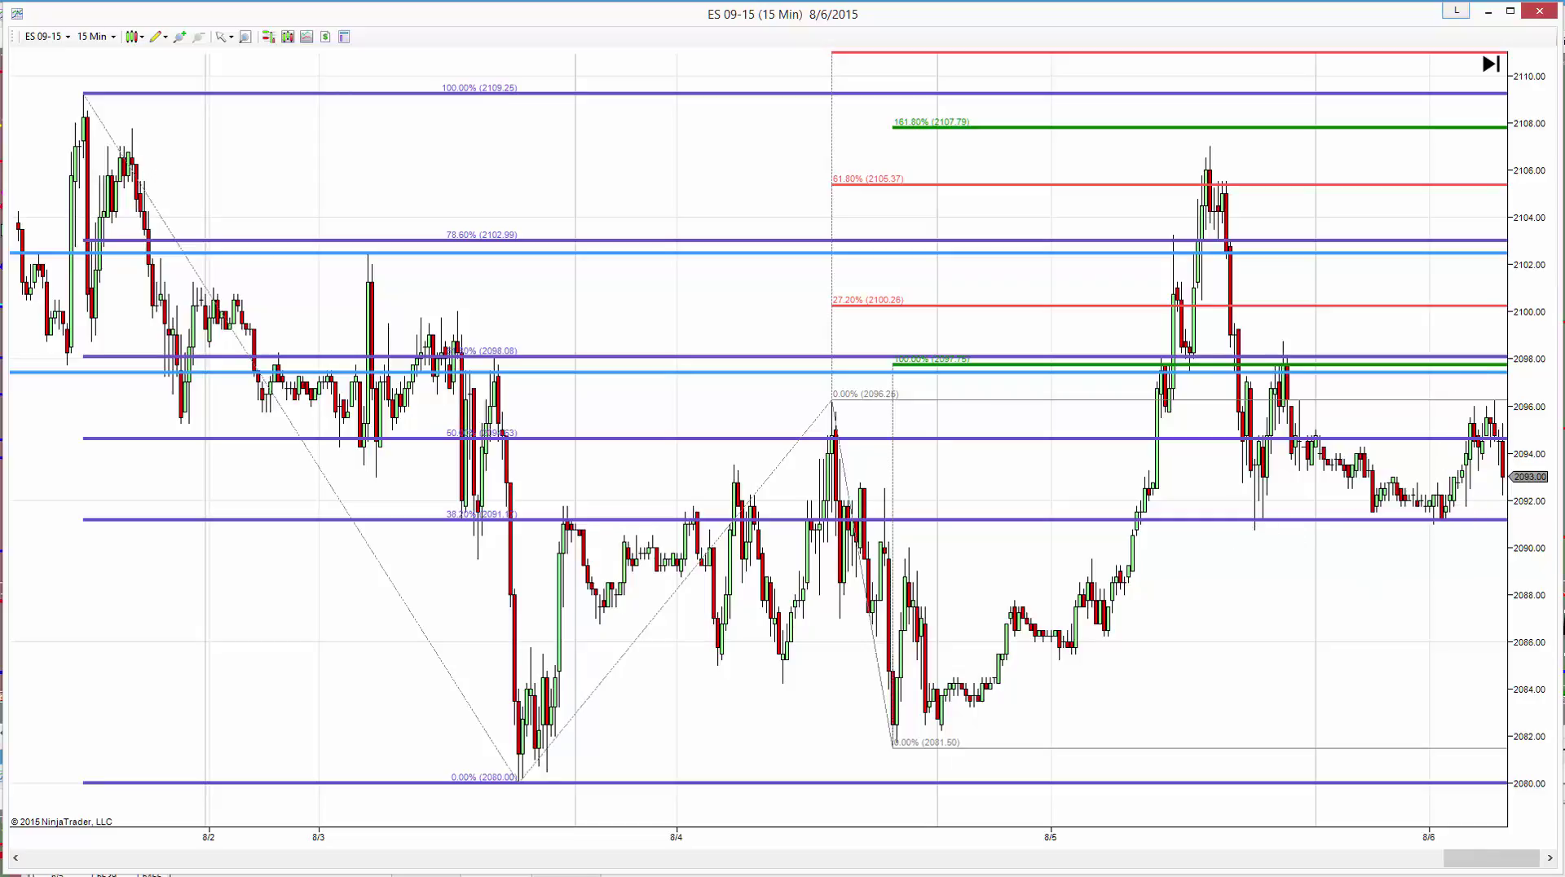
left_click(1550, 859)
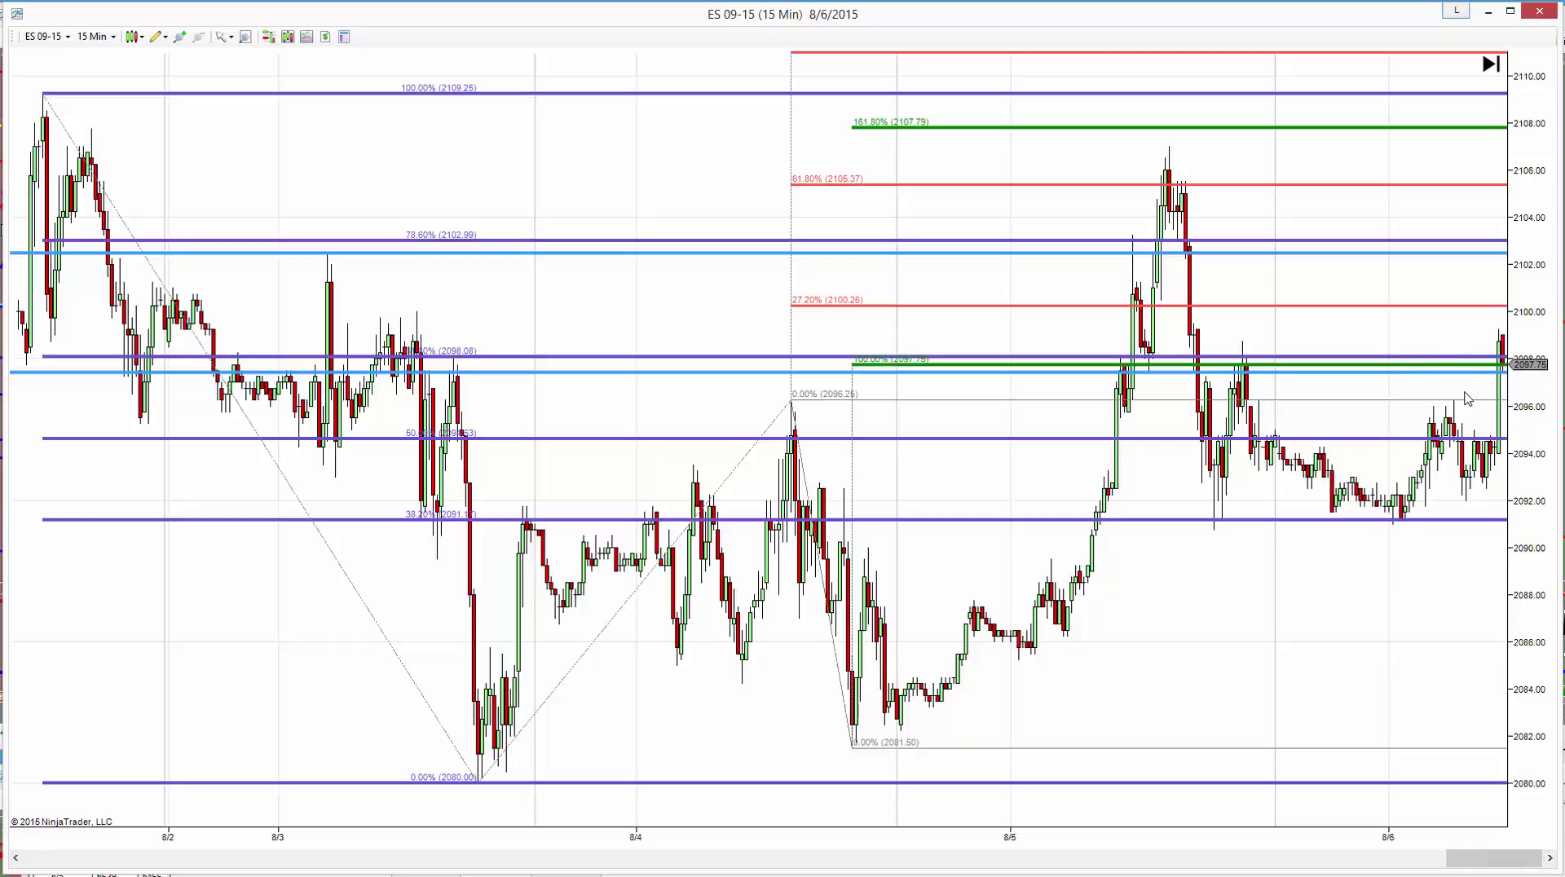
left_click(1552, 859)
left_click(1551, 859)
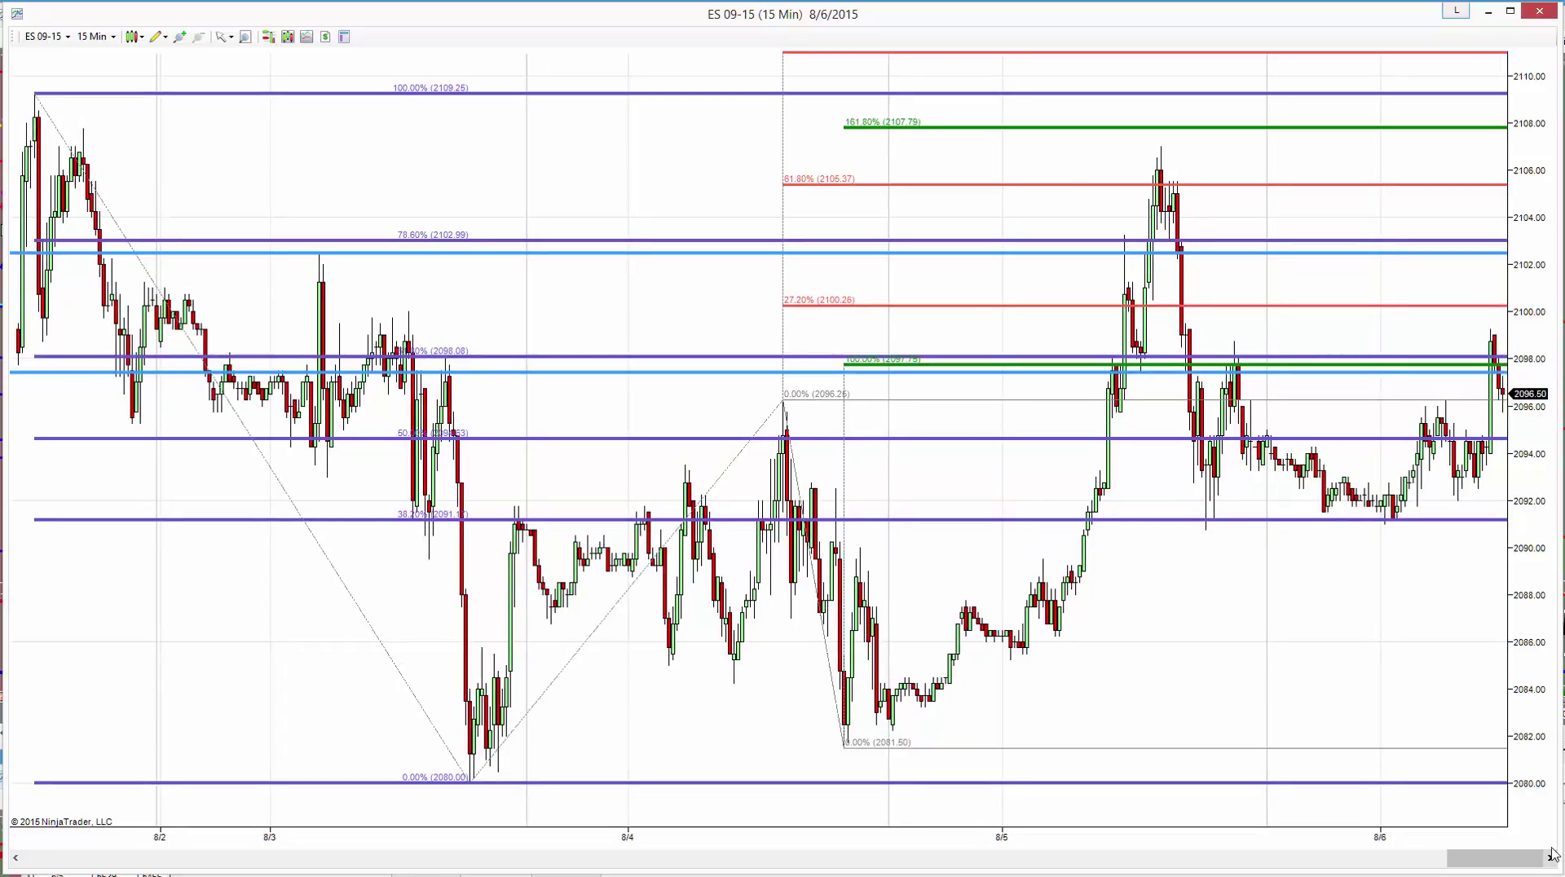
scroll(1450, 723, "down", 2)
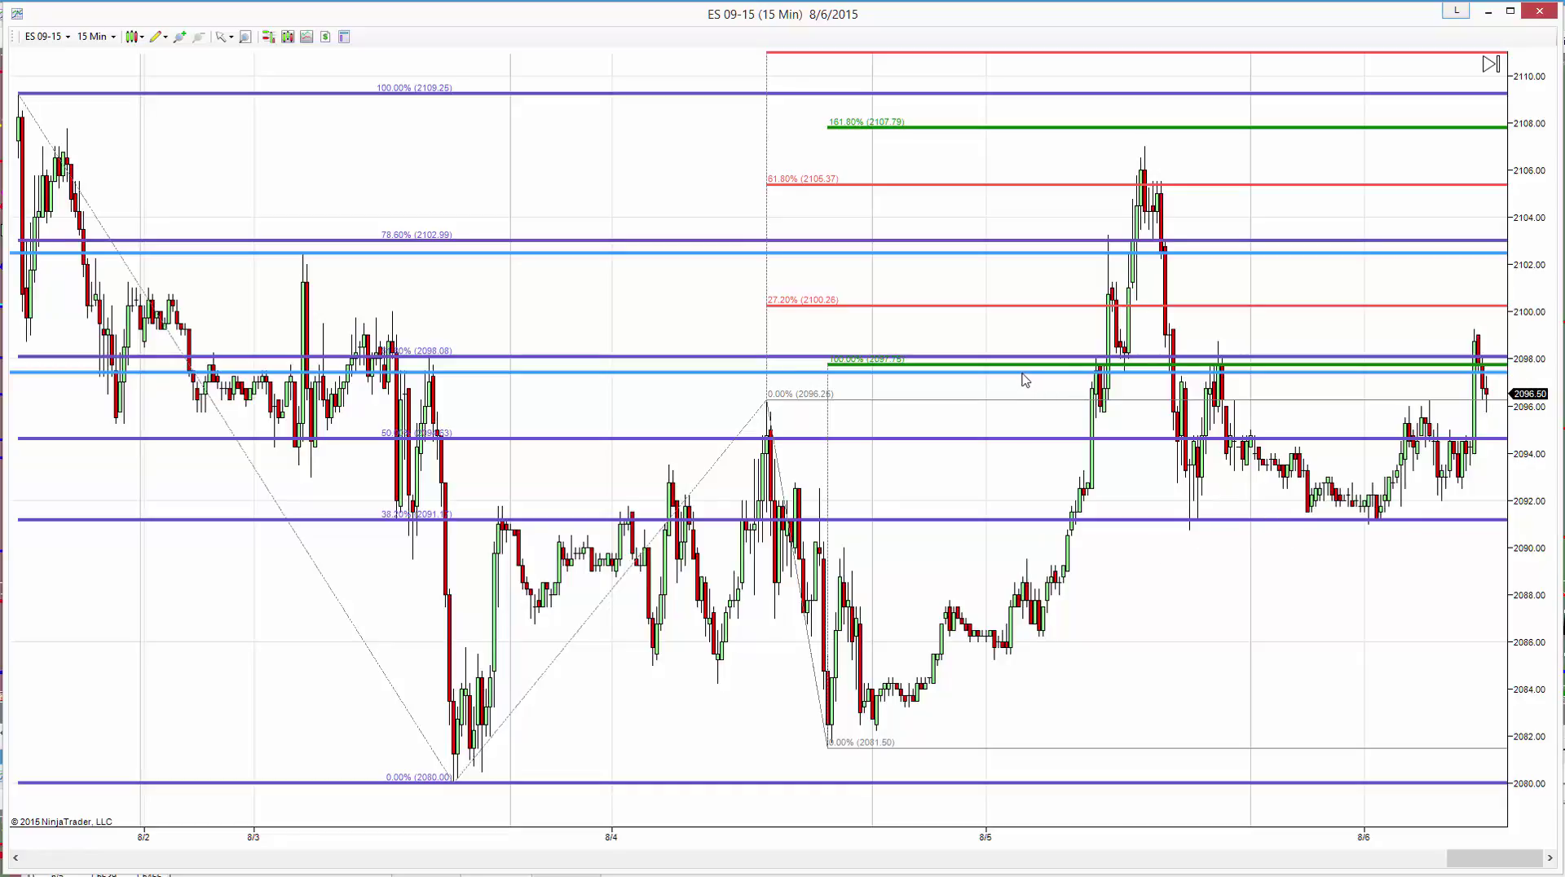
Step: Move the lower horizontal line to the 8/5 decline's low and draw Fibonacci retracements from the 8/3 low to the 8/5 high
left_click_drag(1022, 373, 1104, 531)
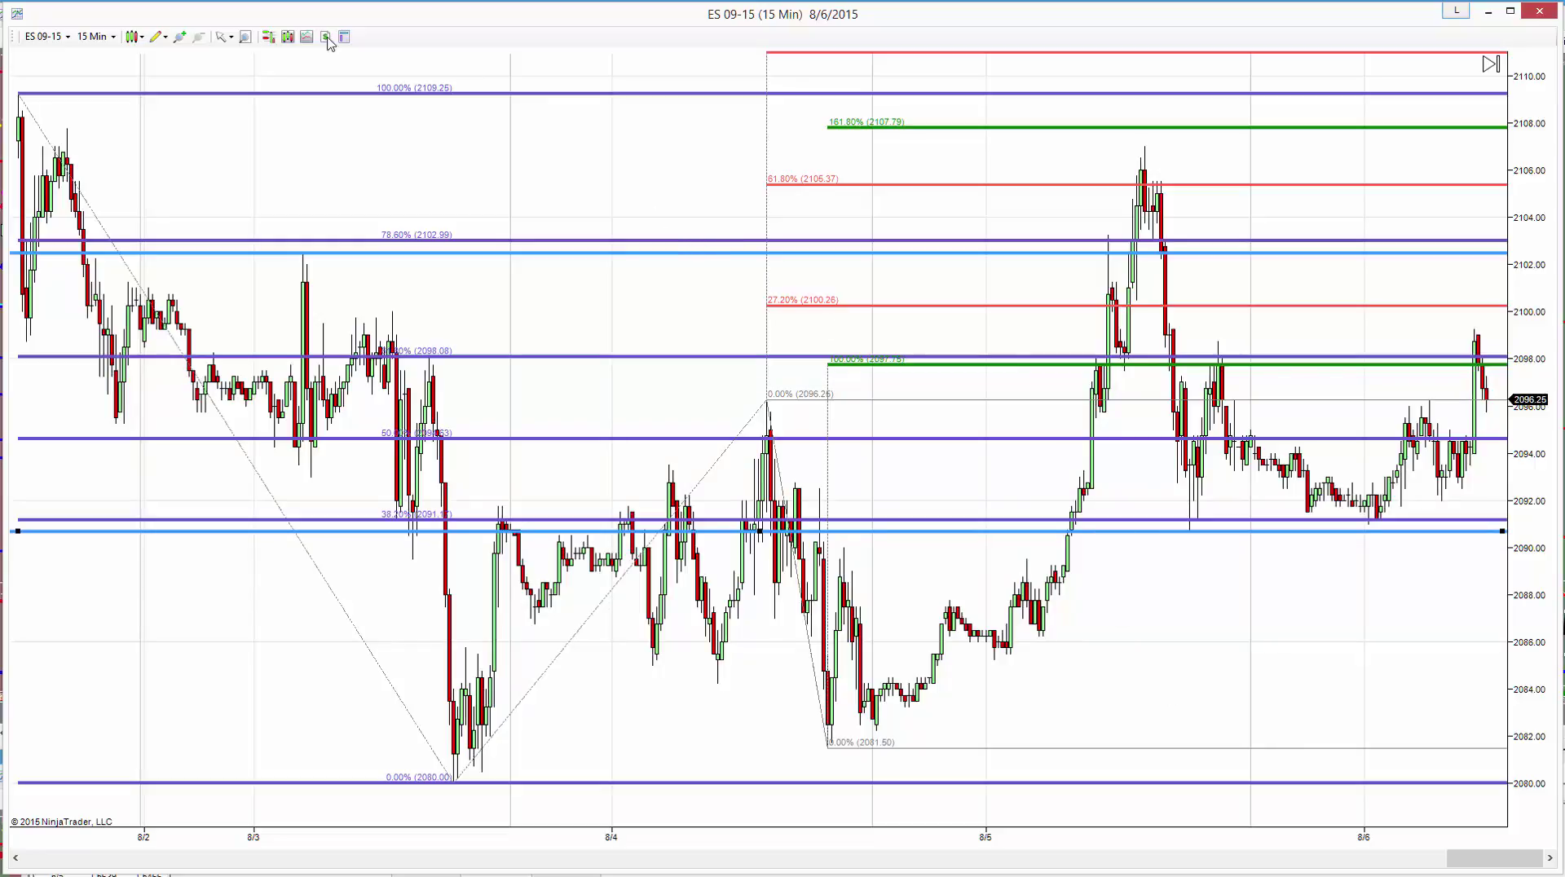
left_click(158, 37)
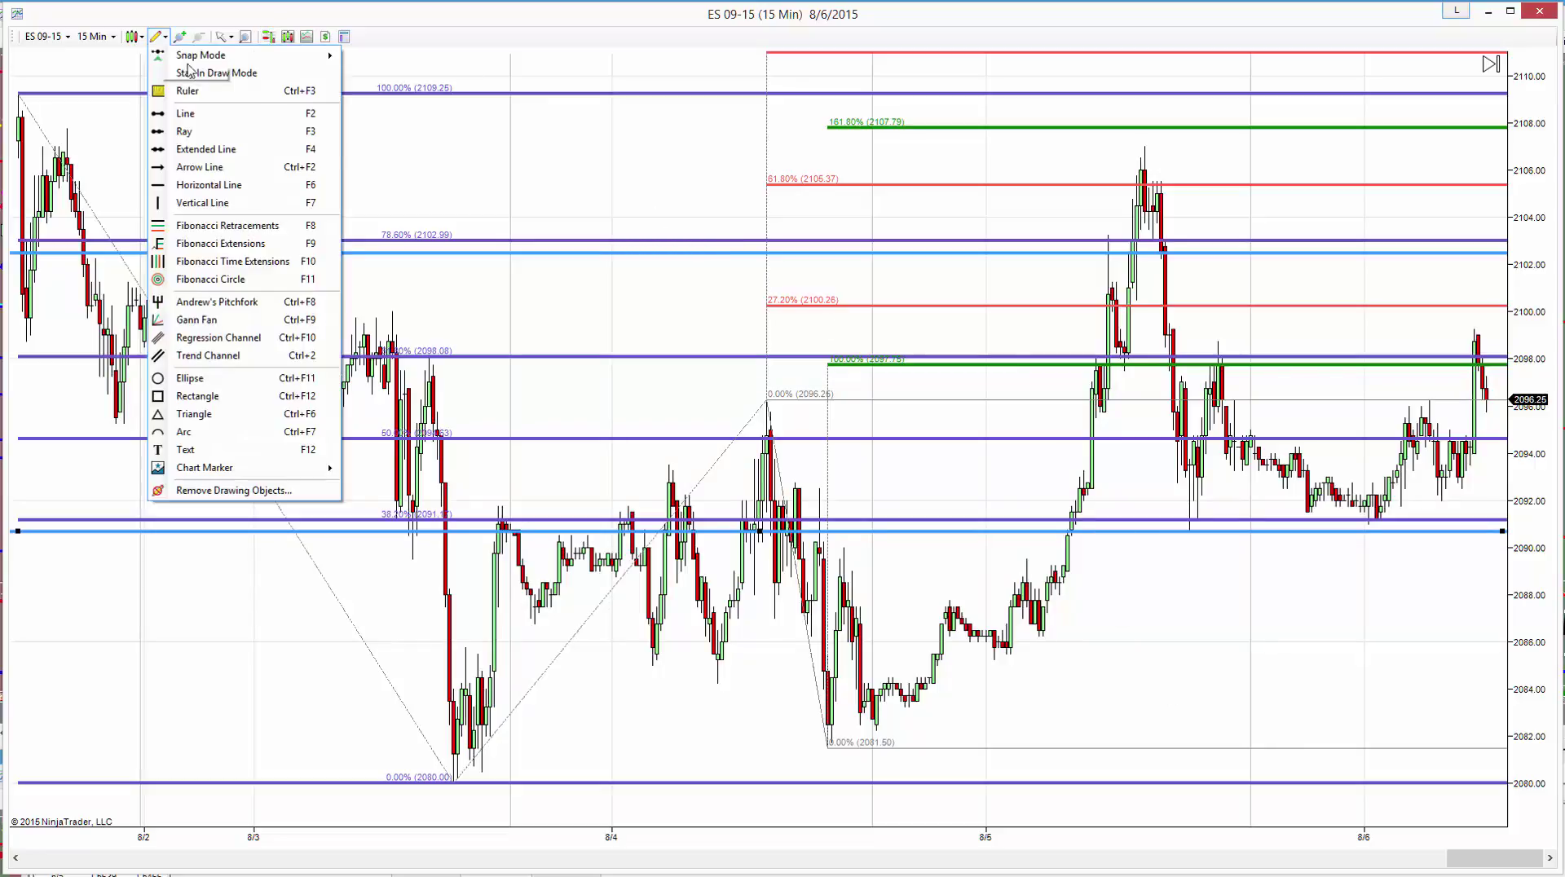
left_click(274, 226)
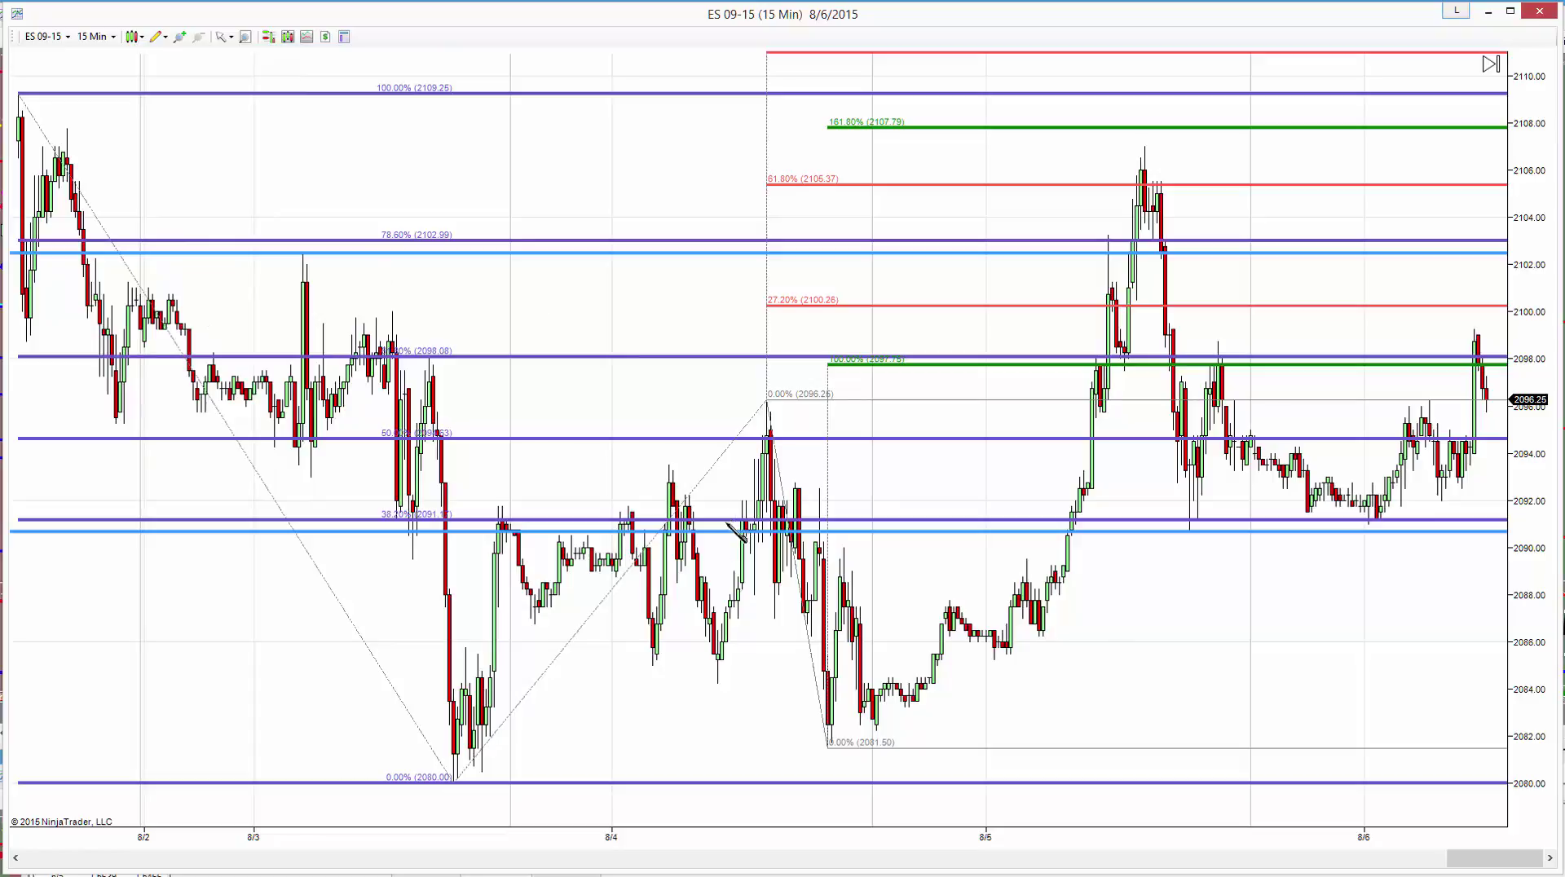
left_click(454, 782)
left_click(1145, 145)
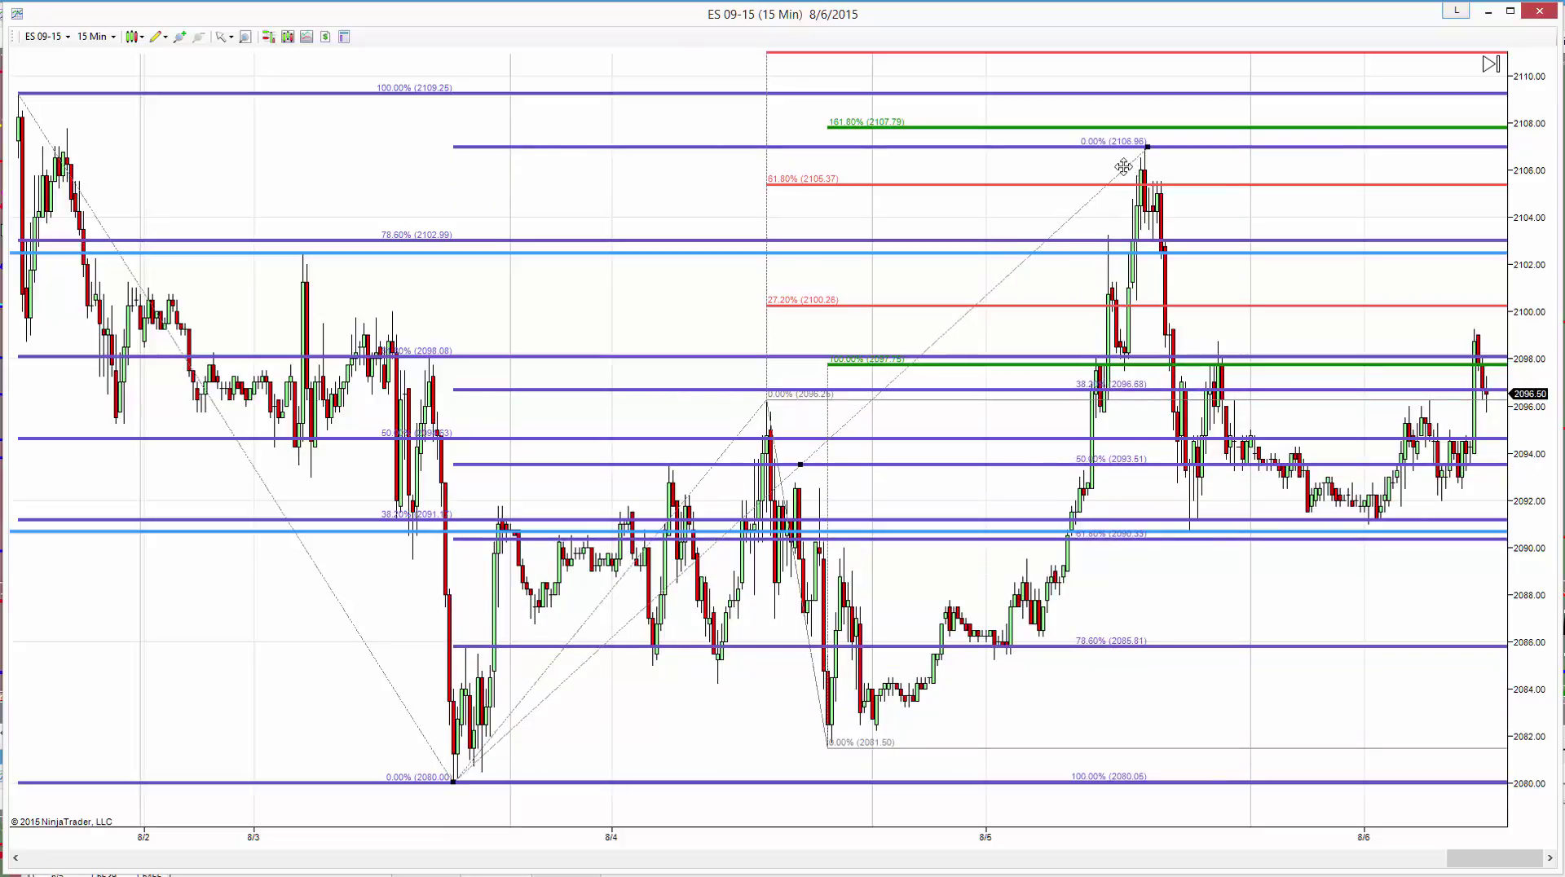
Step: Set the new retracement's 38.2%, 50%, 61.8% and 78.6% levels to SpringGreen
right_click(1124, 168)
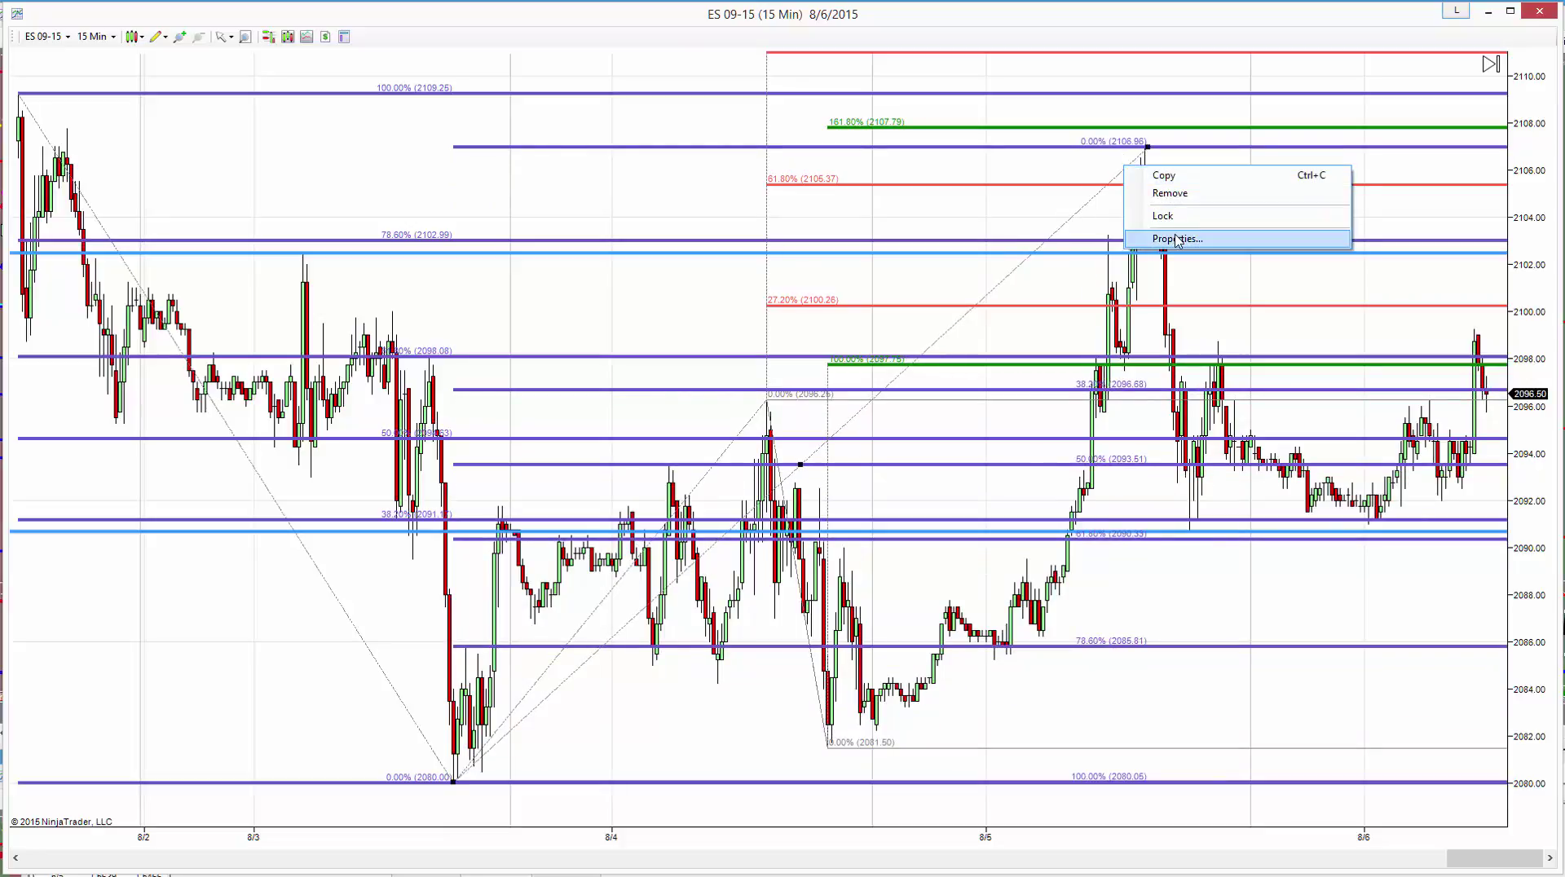
left_click(1176, 238)
left_click(982, 513)
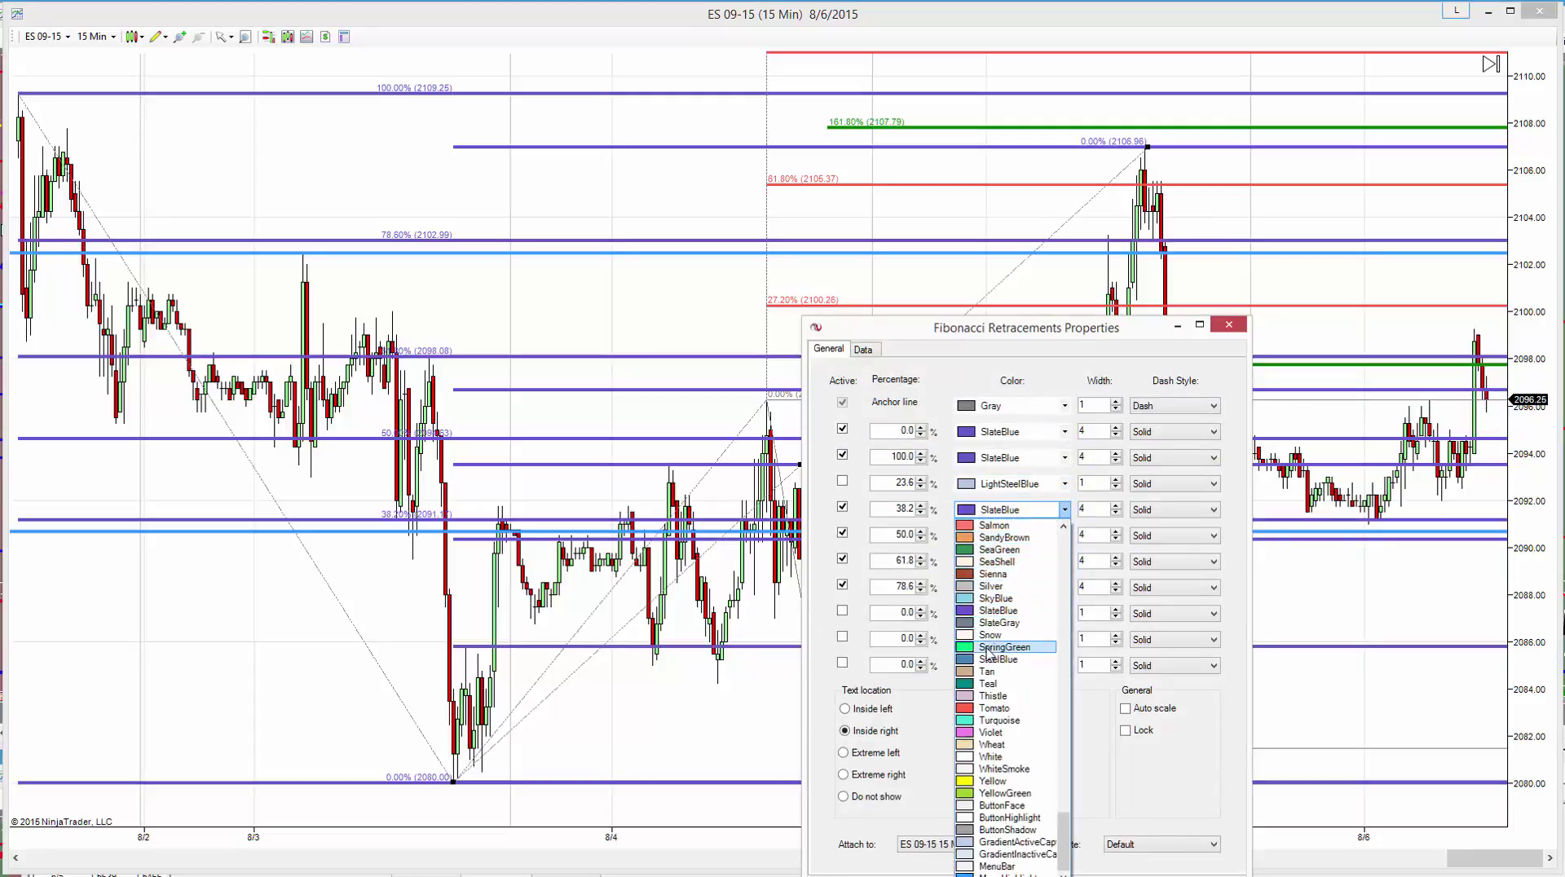
left_click(987, 648)
left_click(990, 536)
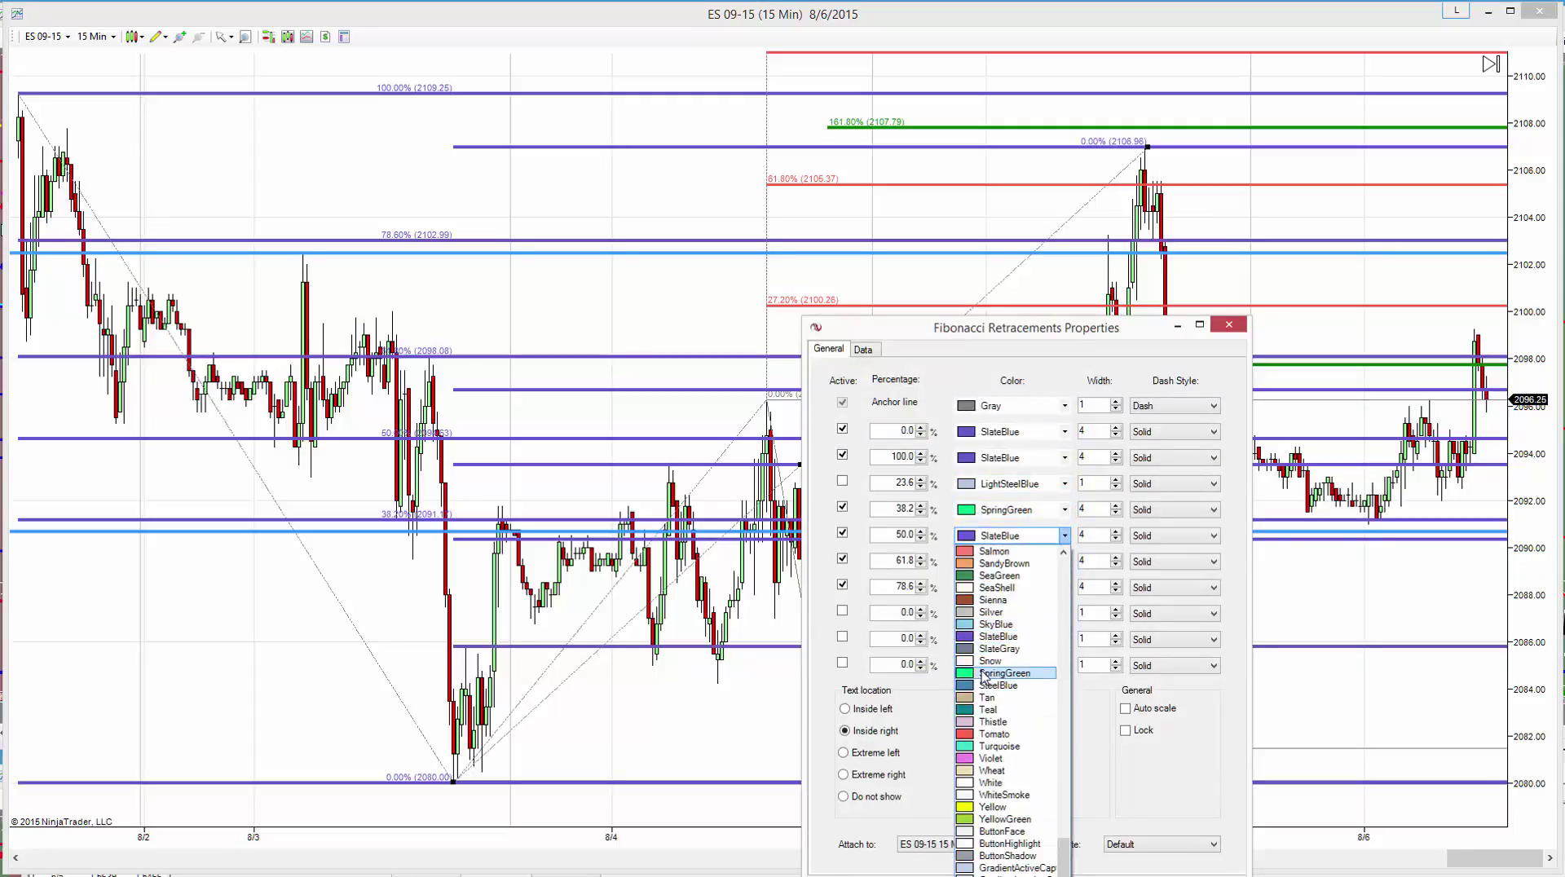
left_click(983, 673)
left_click(981, 562)
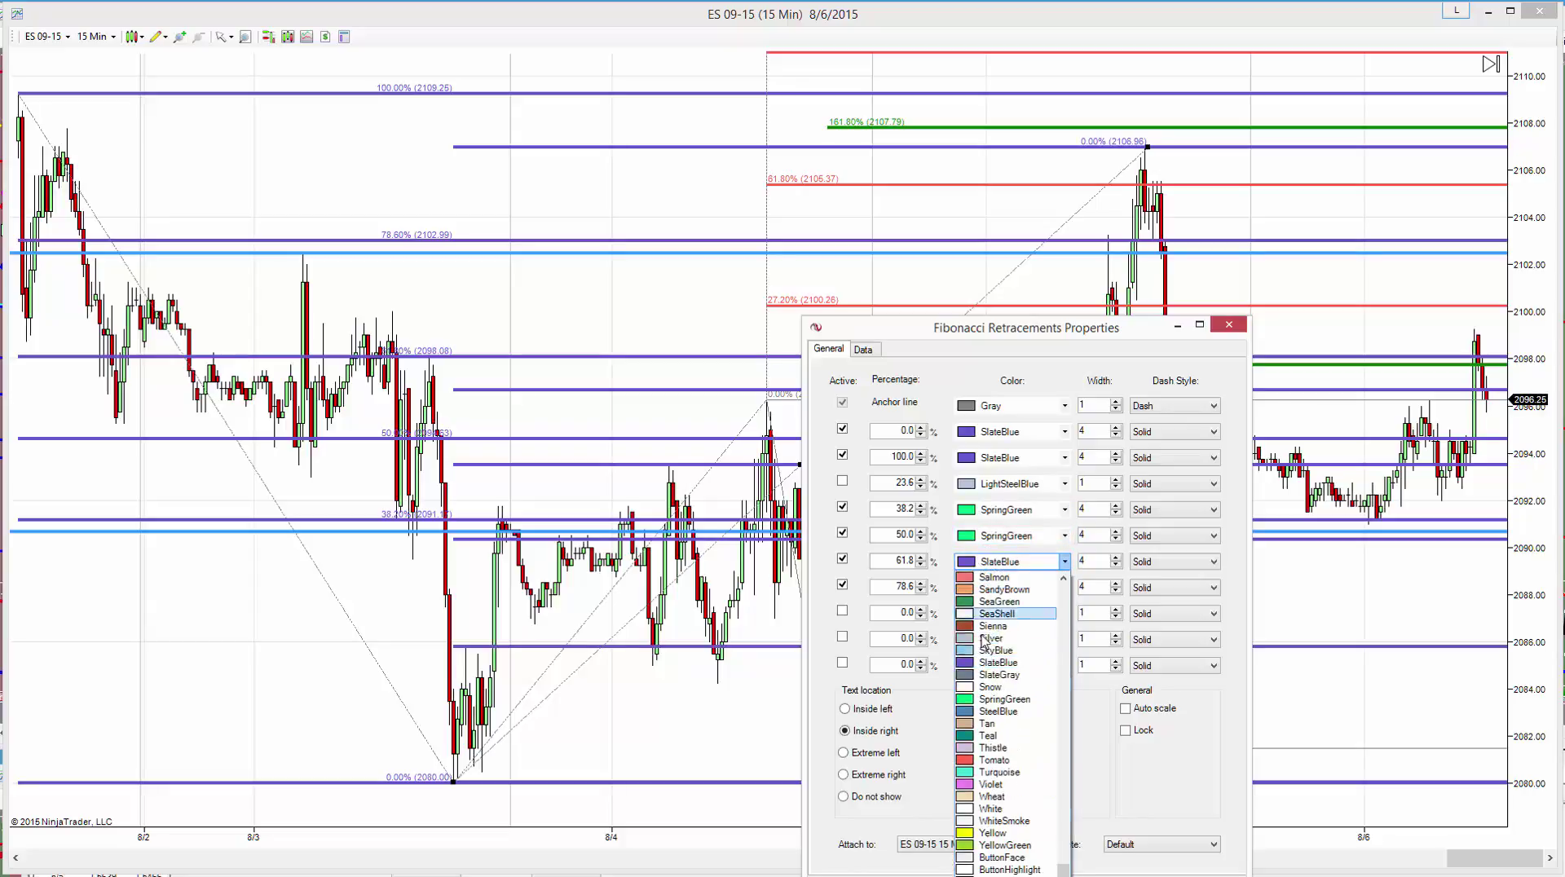
left_click(990, 687)
left_click(990, 562)
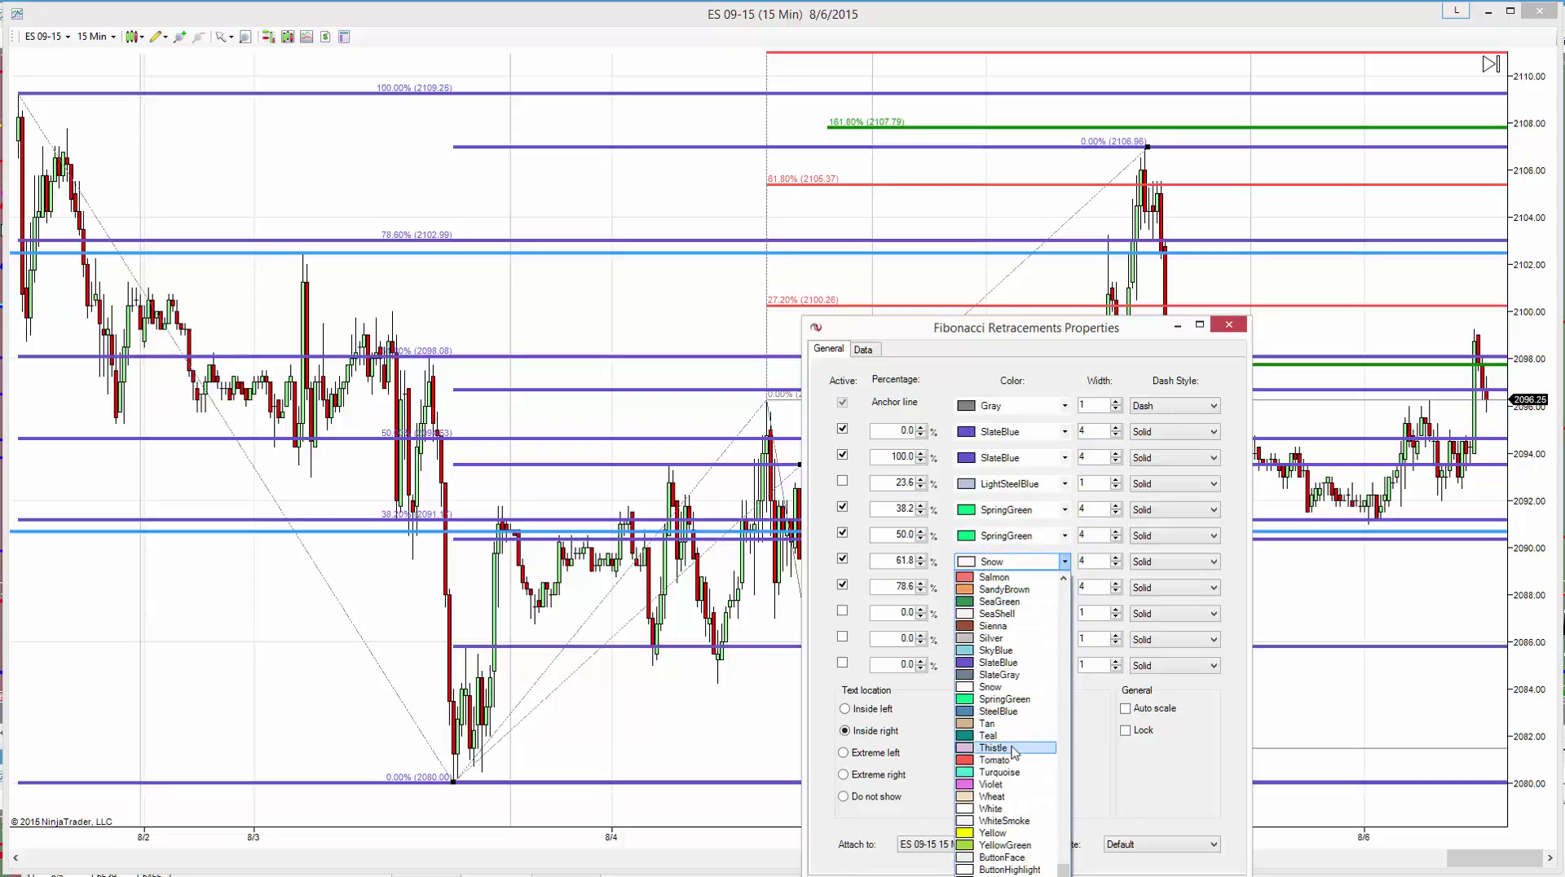
left_click(1006, 700)
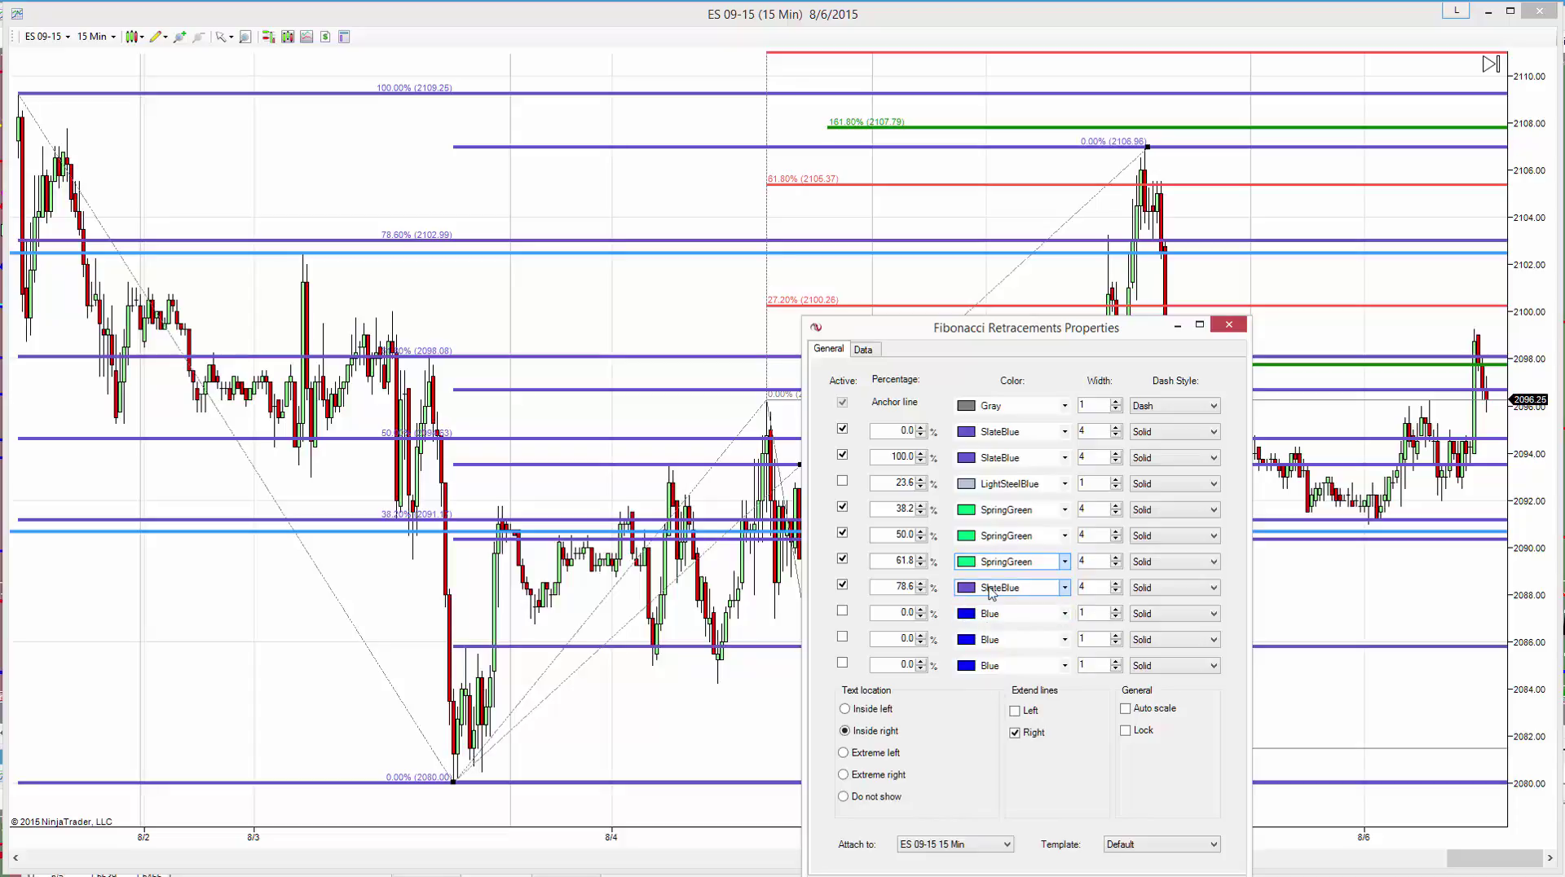
left_click(990, 590)
left_click(1015, 726)
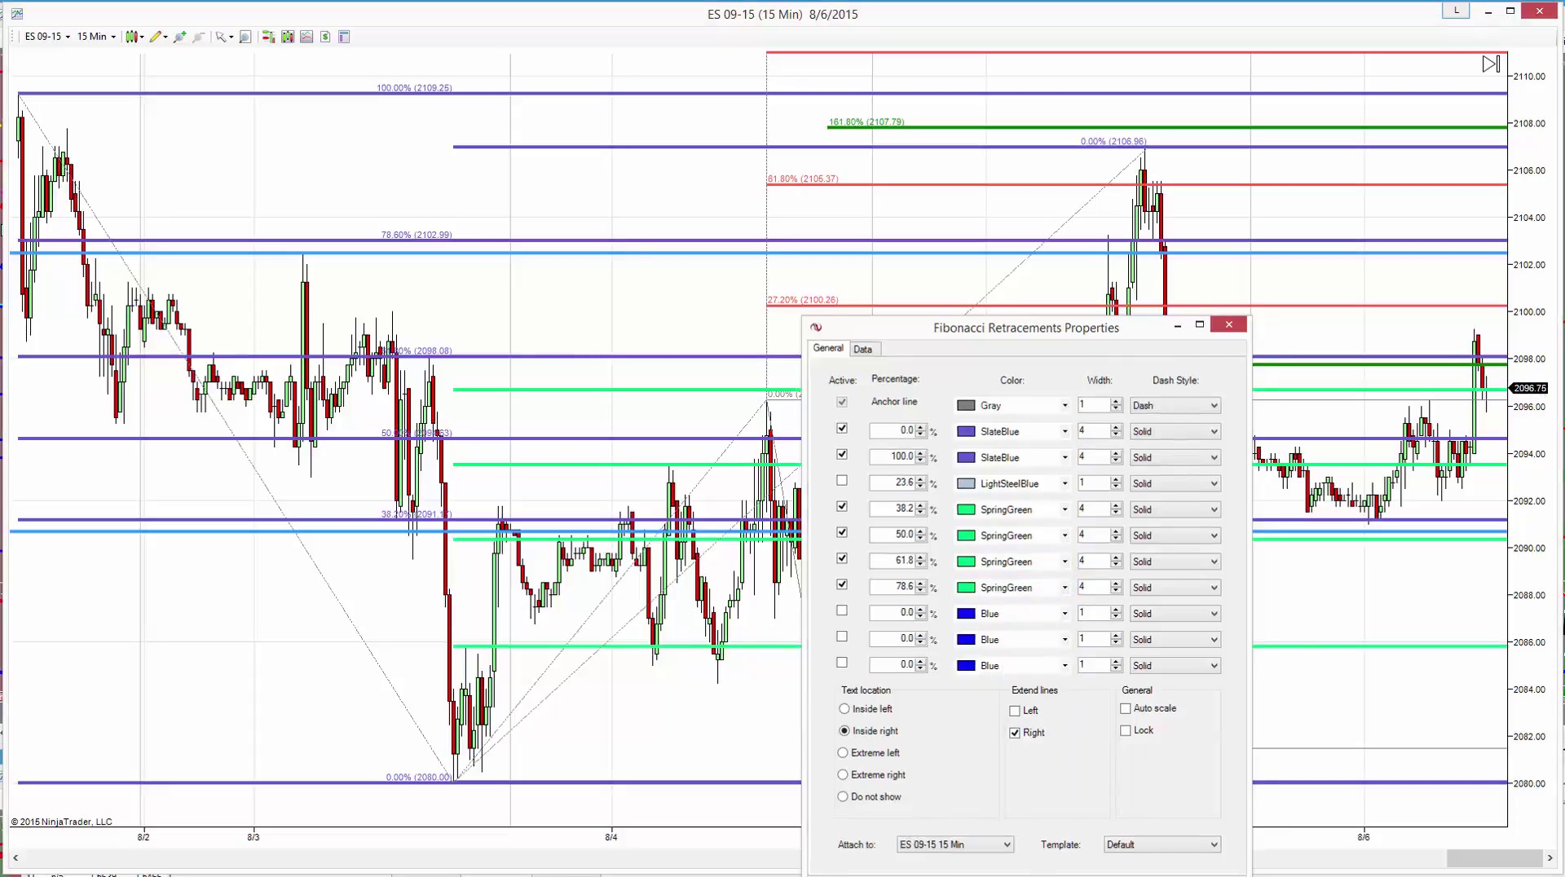
key("Return")
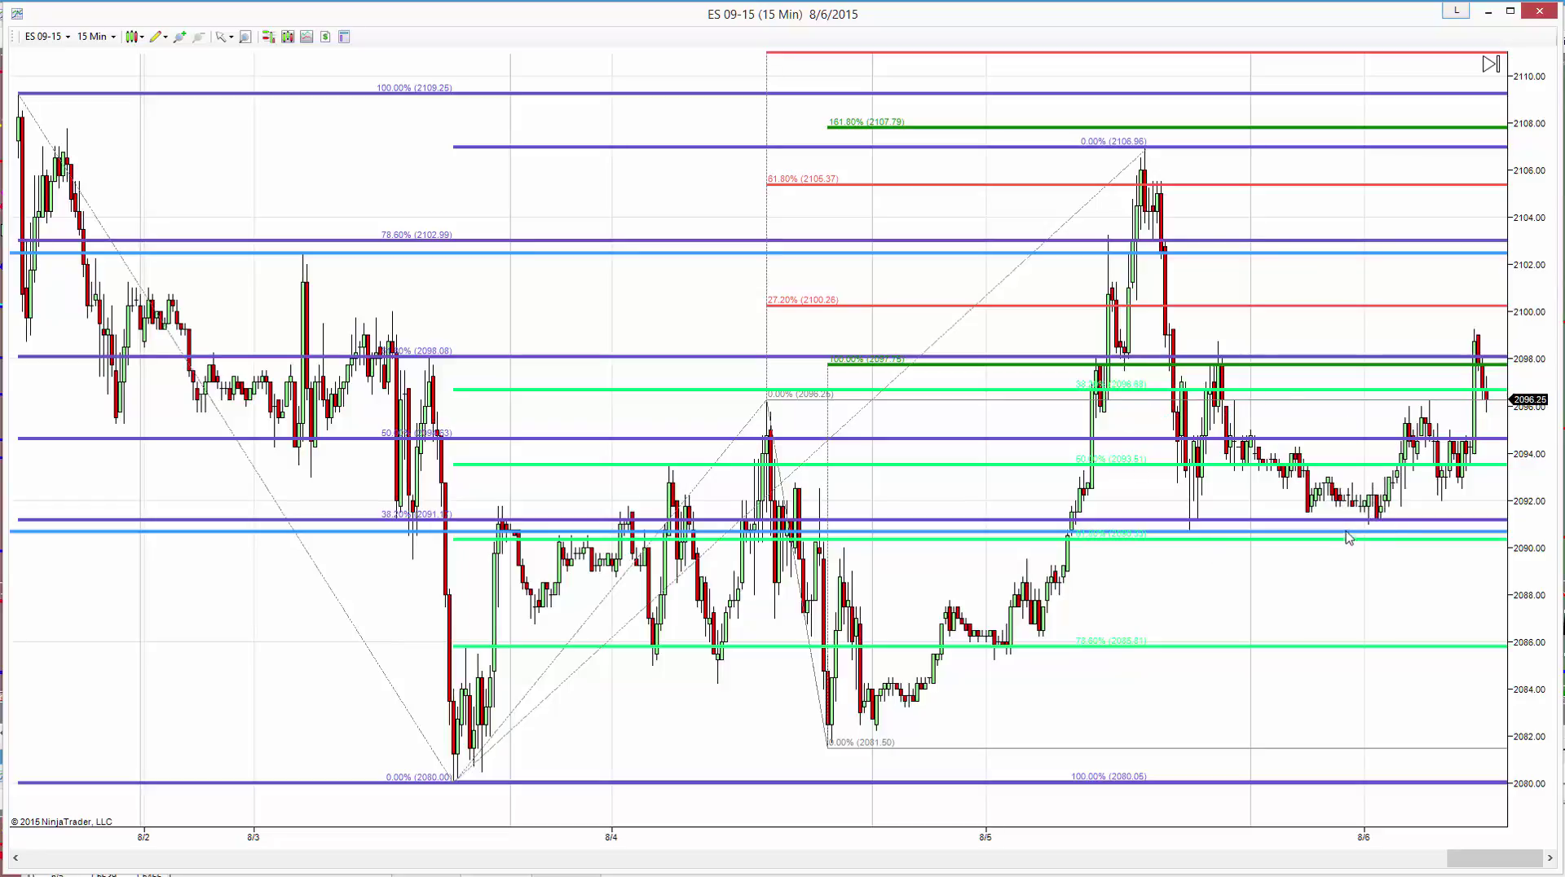
Step: Move the lower horizontal line just below the green 61.80% level and draw an arrow from beneath it down to the 78.60% level
mouse_move(1345, 532)
left_mouse_down()
mouse_move(1360, 551)
mouse_move(1360, 444)
mouse_move(1358, 549)
mouse_move(1306, 636)
mouse_move(1317, 545)
left_mouse_up()
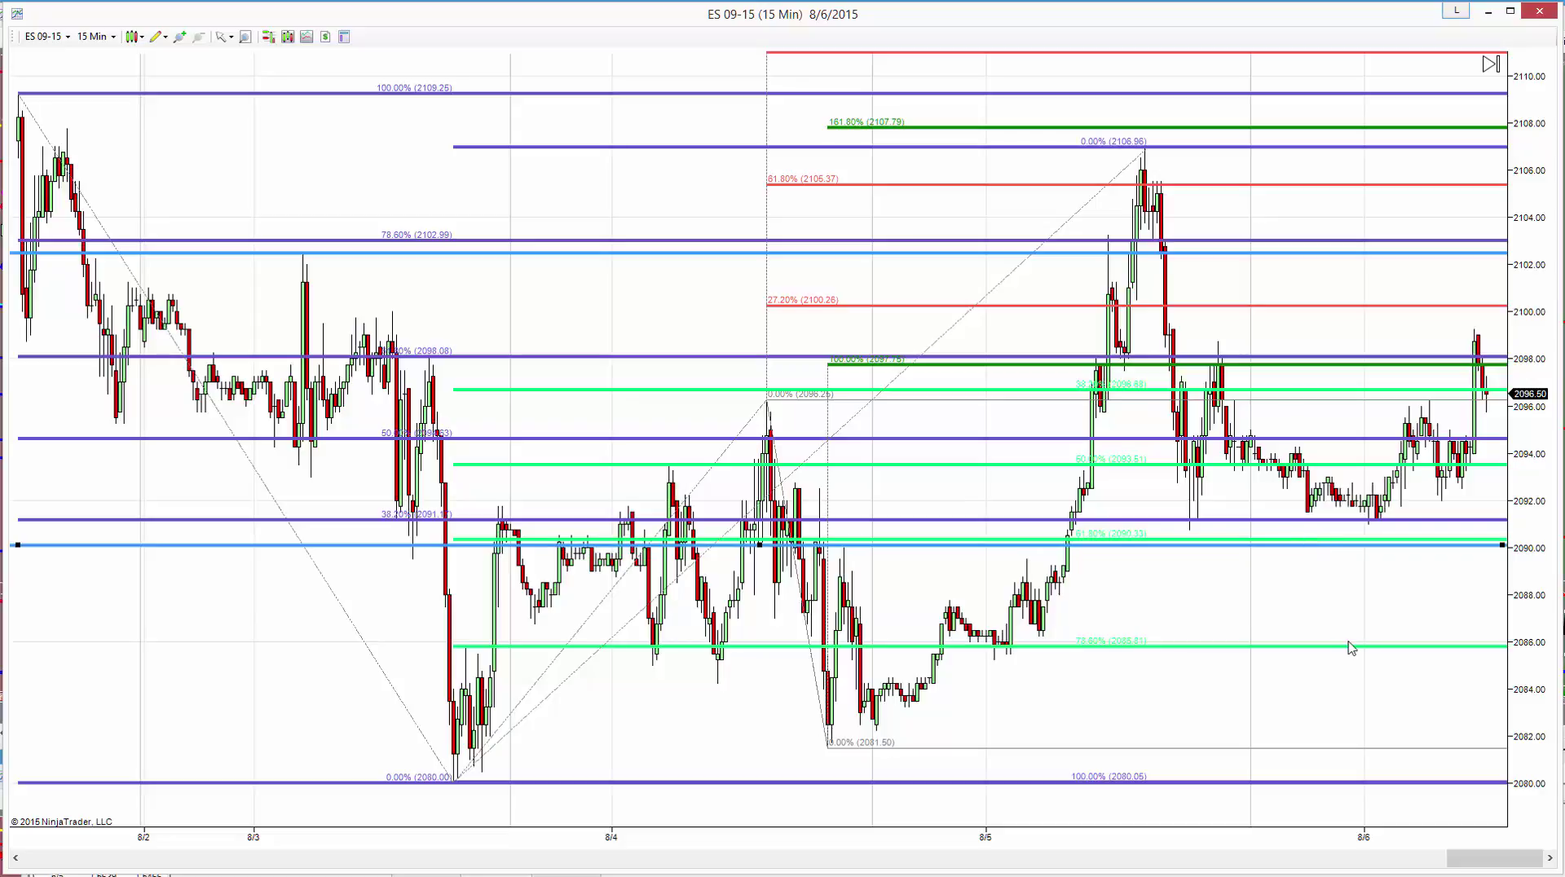
left_click(155, 37)
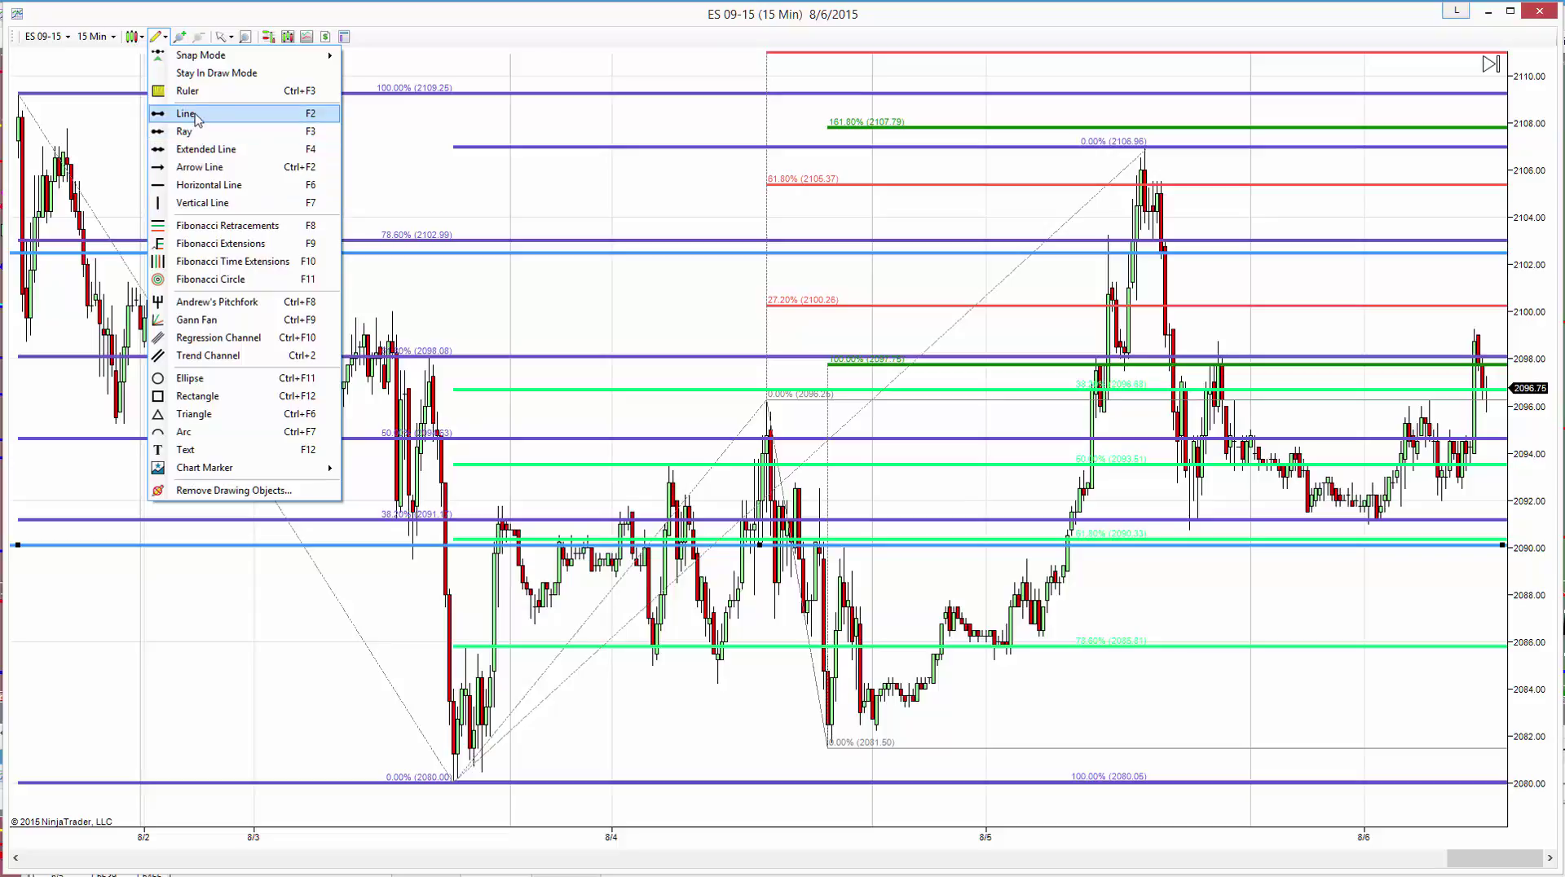
left_click(204, 168)
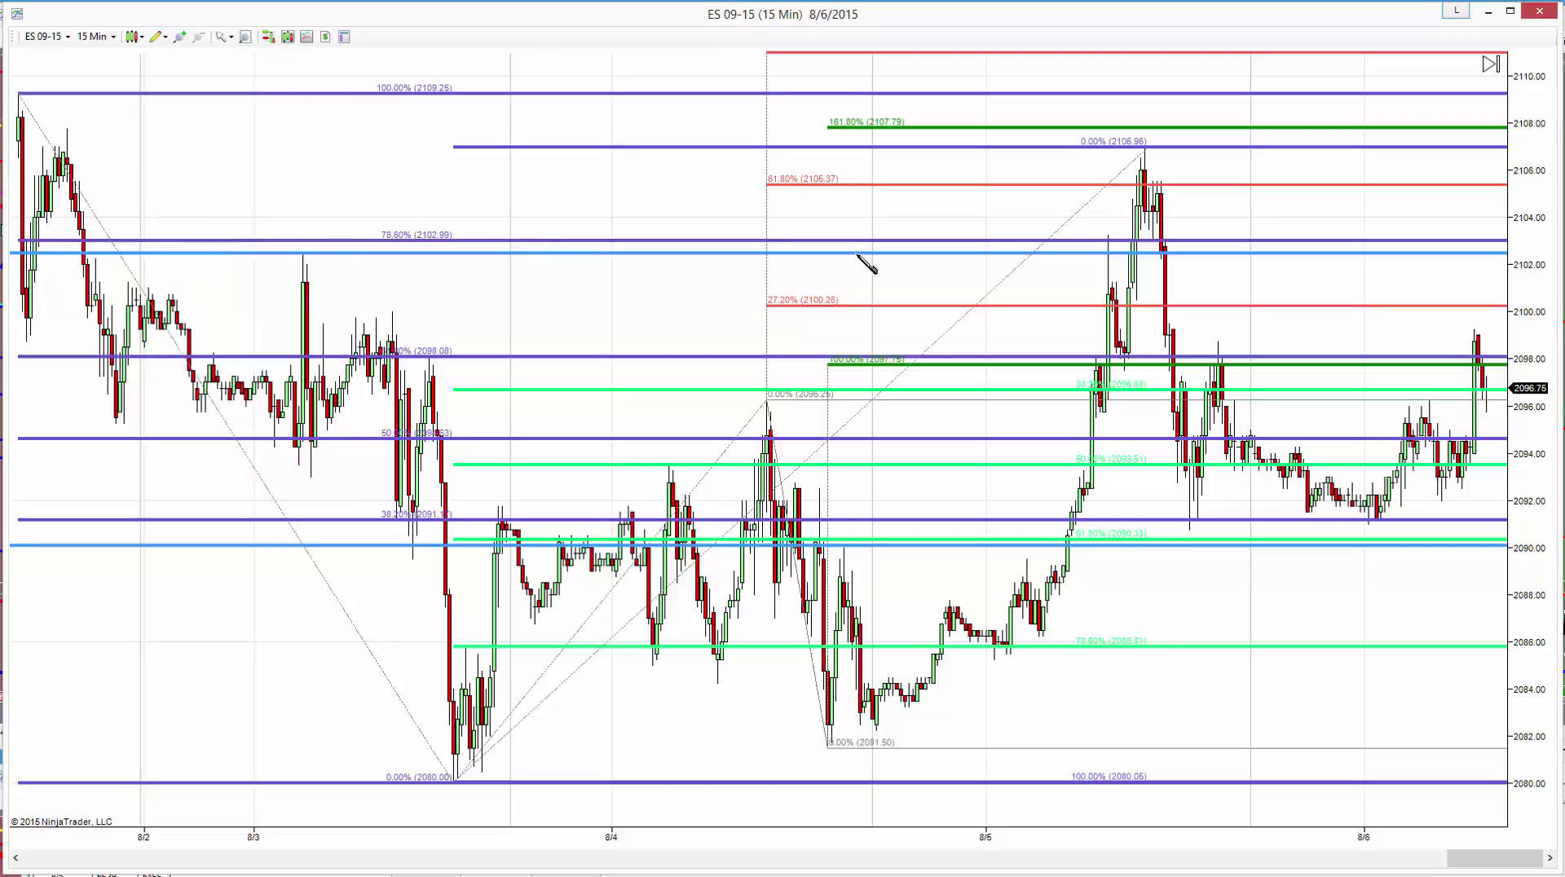
left_click(1455, 551)
left_click(1502, 636)
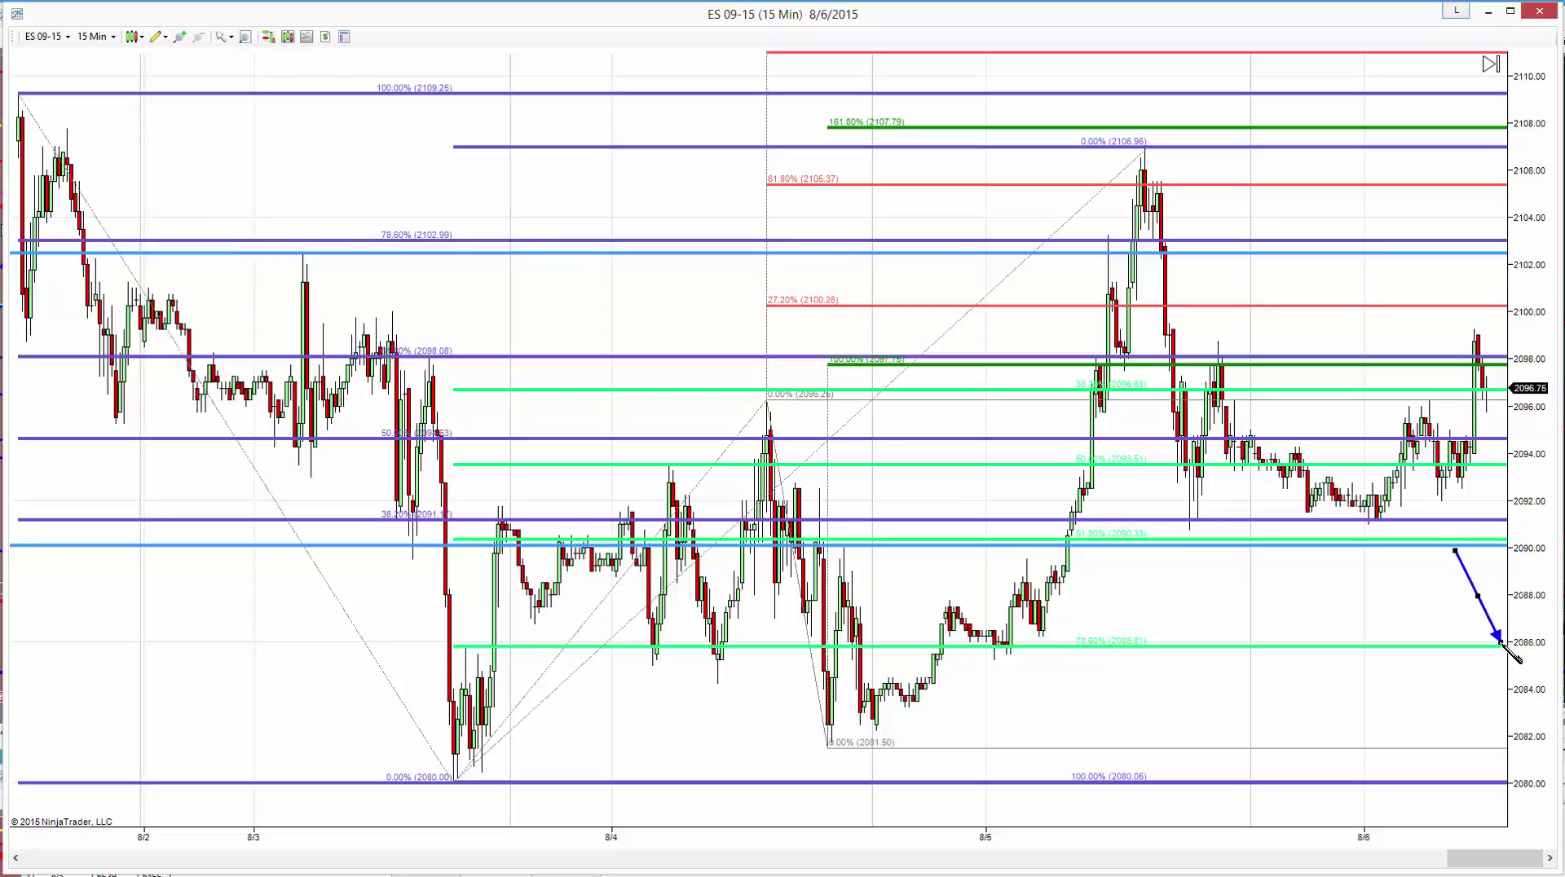
left_click(1501, 643)
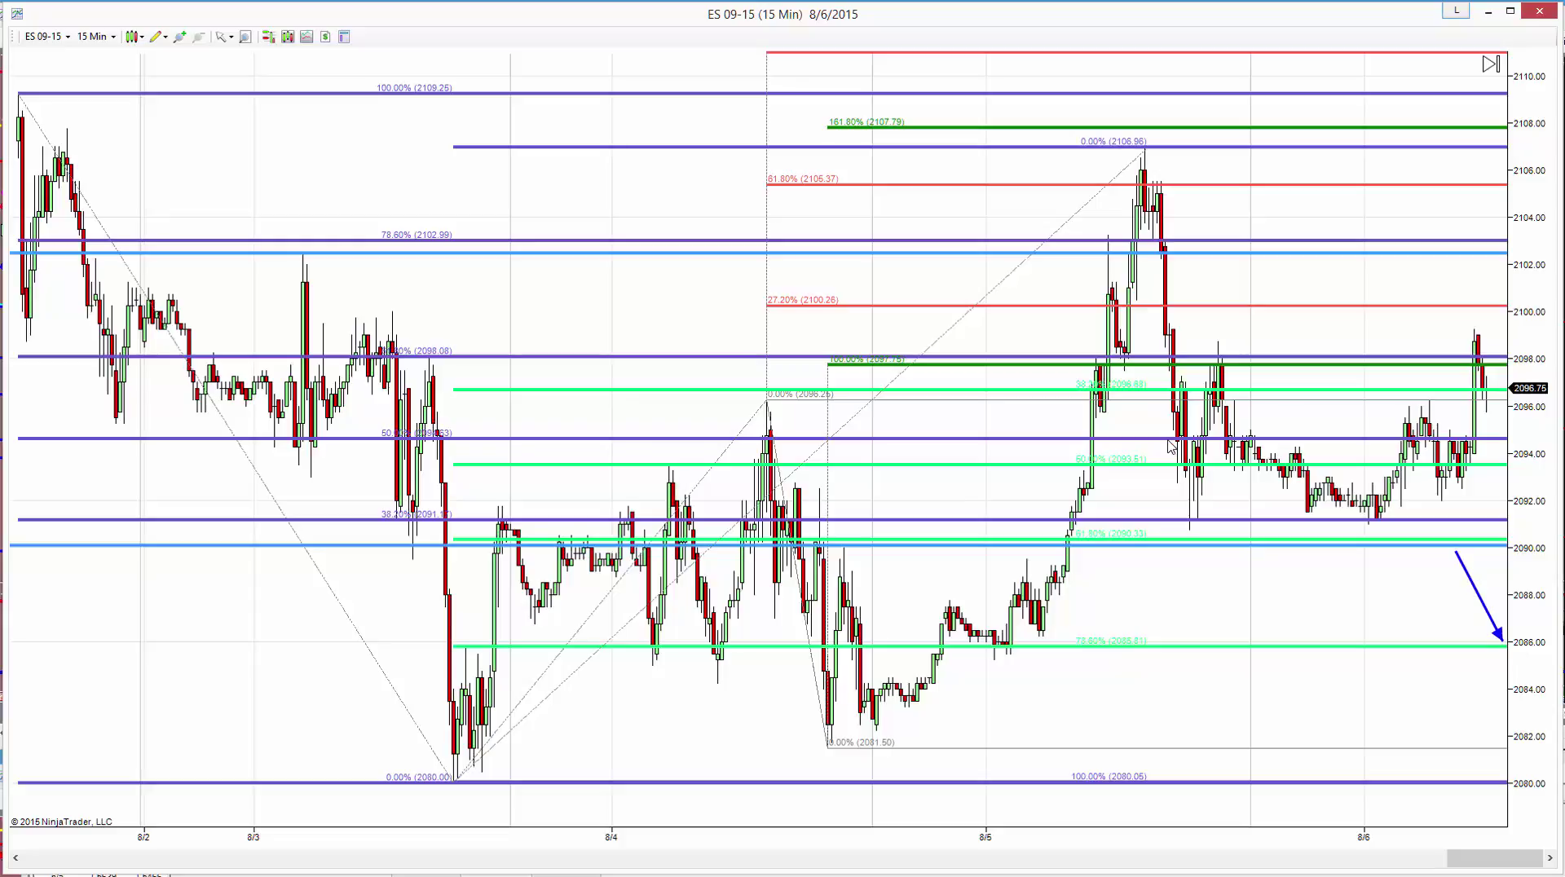